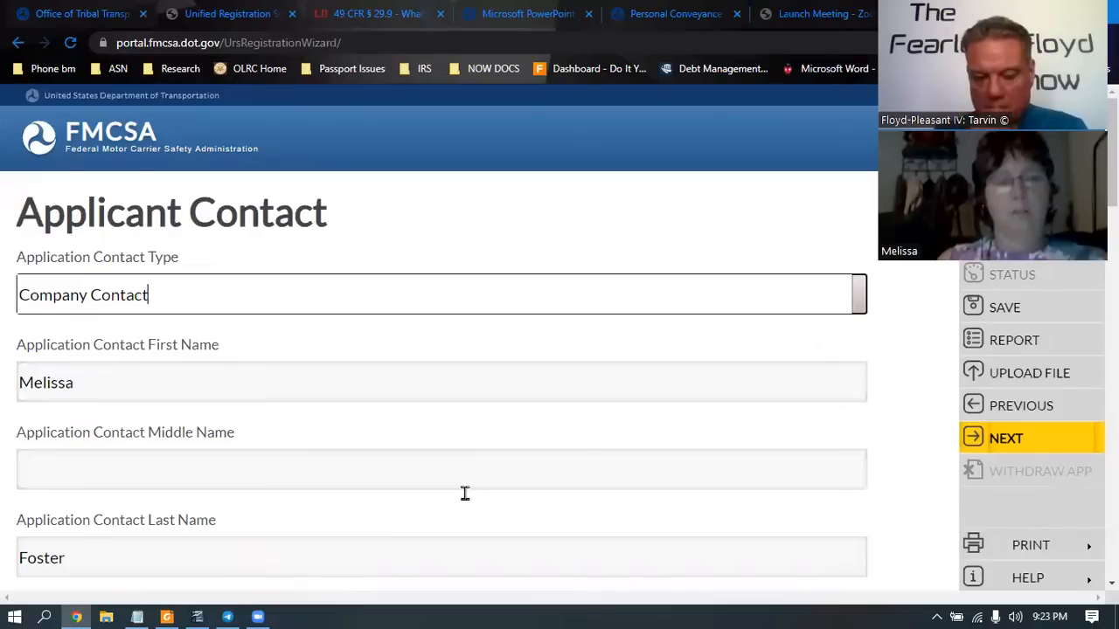
Save the applicant contact, accept the USPS validation notice, and advance to the Dun and Bradstreet question
click(976, 444)
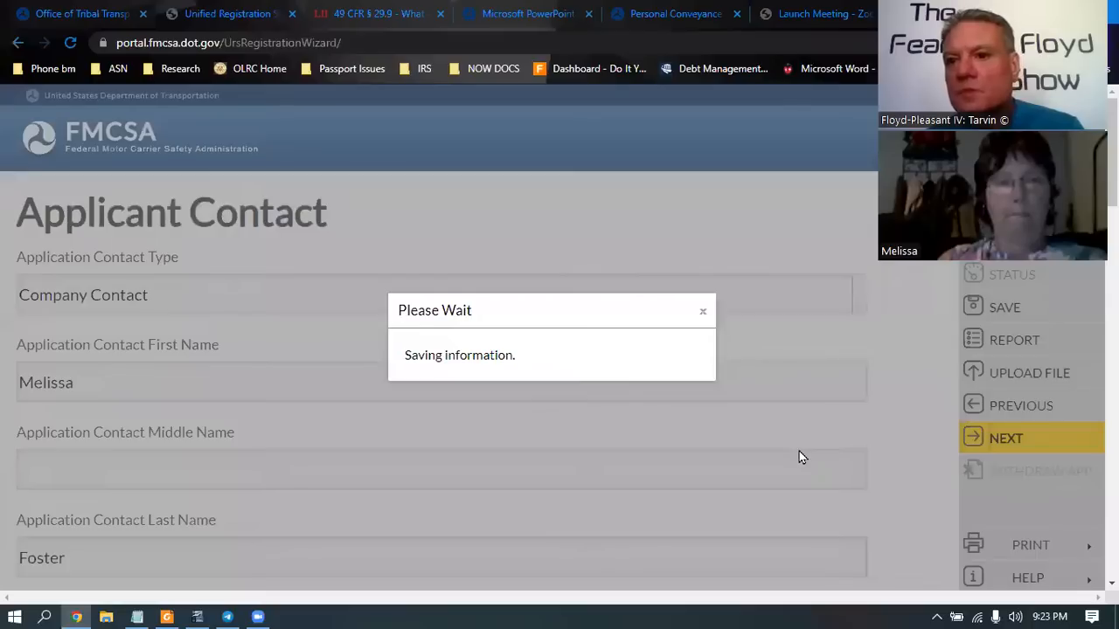
click(556, 374)
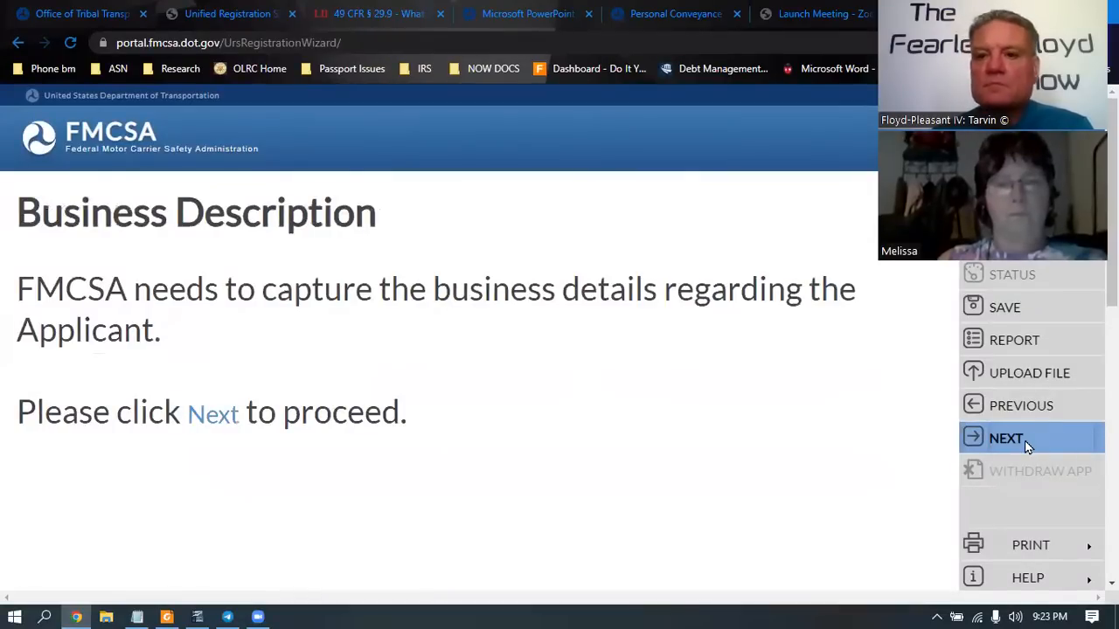
click(1003, 441)
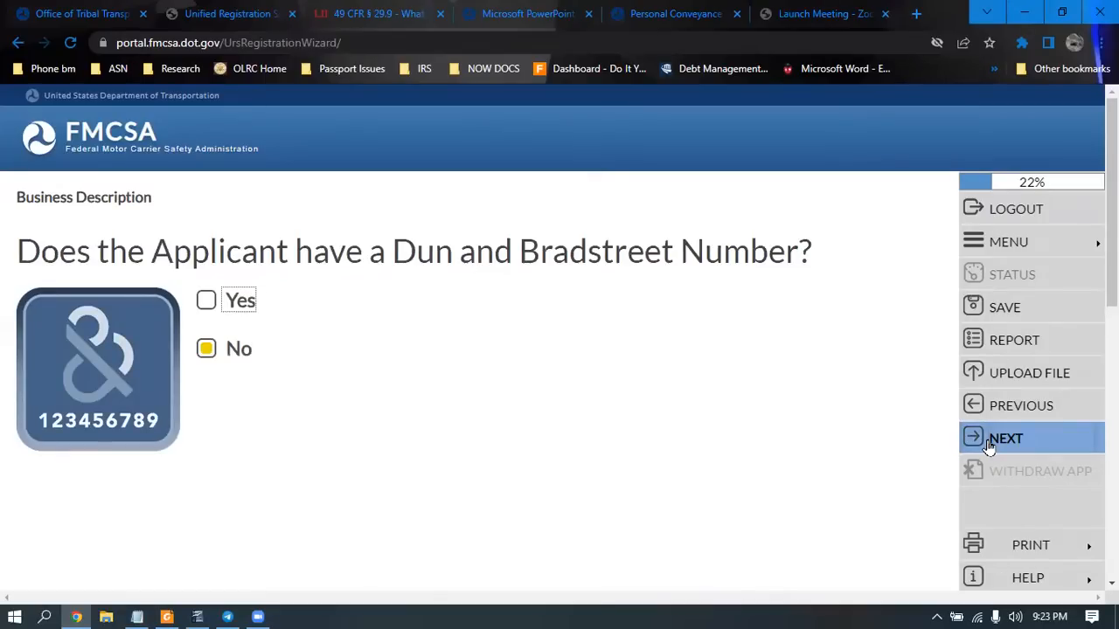
Keep No for the Dun and Bradstreet Number and submit the legal business name
click(989, 446)
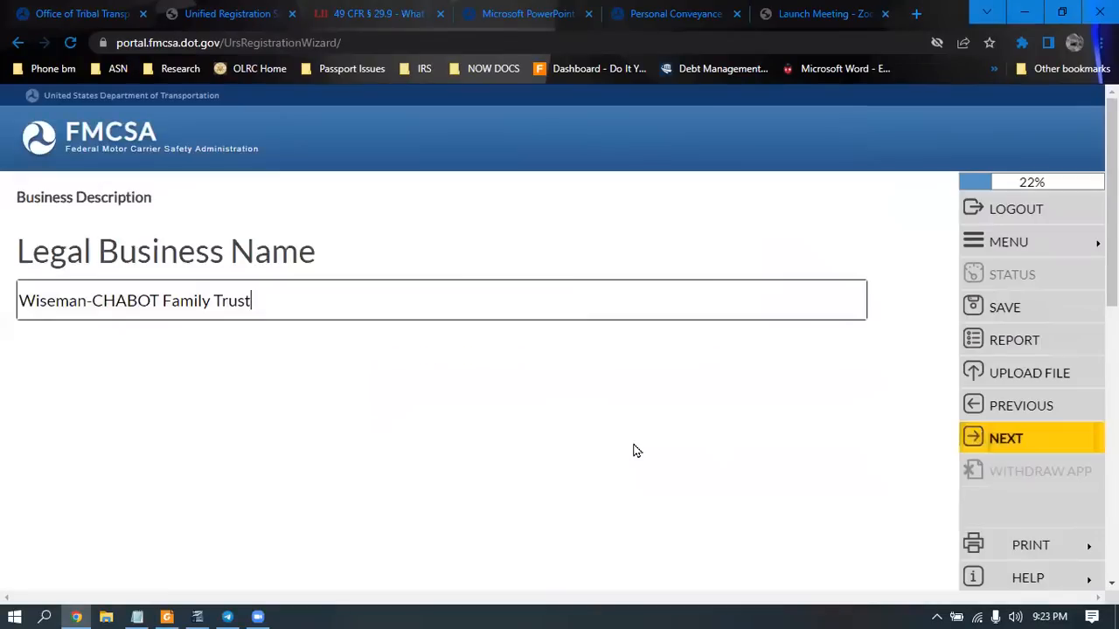
click(992, 446)
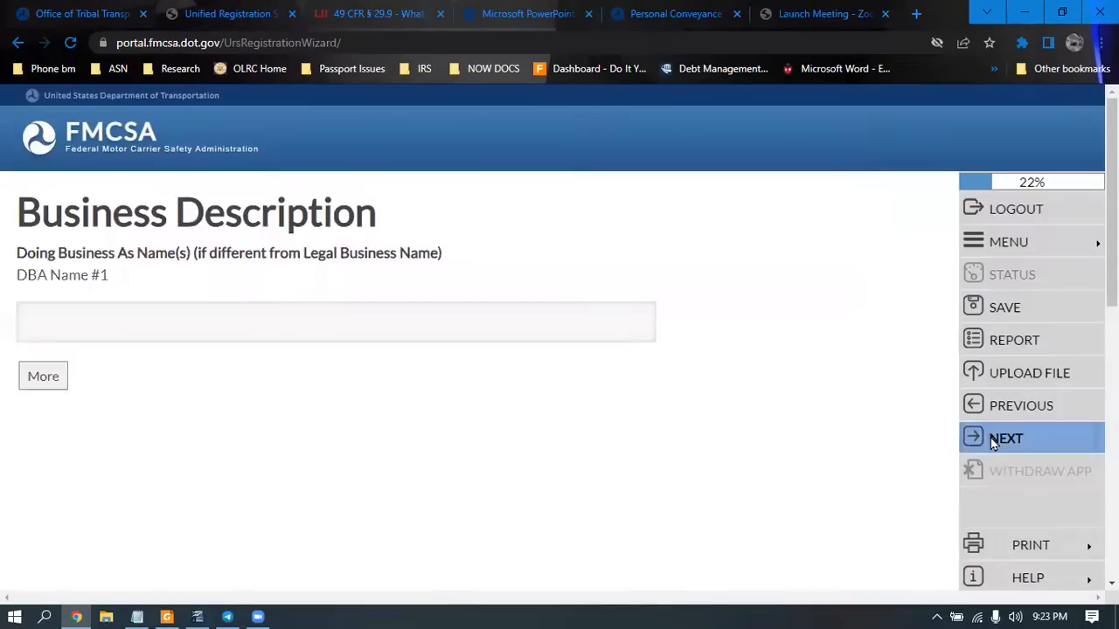
click(990, 438)
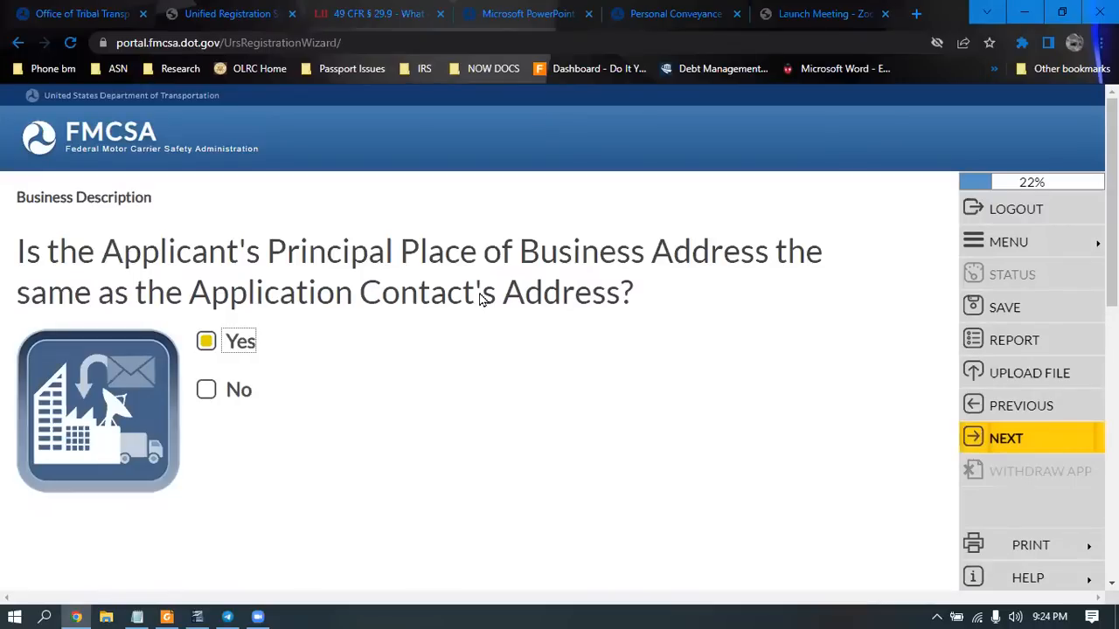
Keep Yes for the same address, then submit the principal and mailing addresses after USPS validation
click(1010, 444)
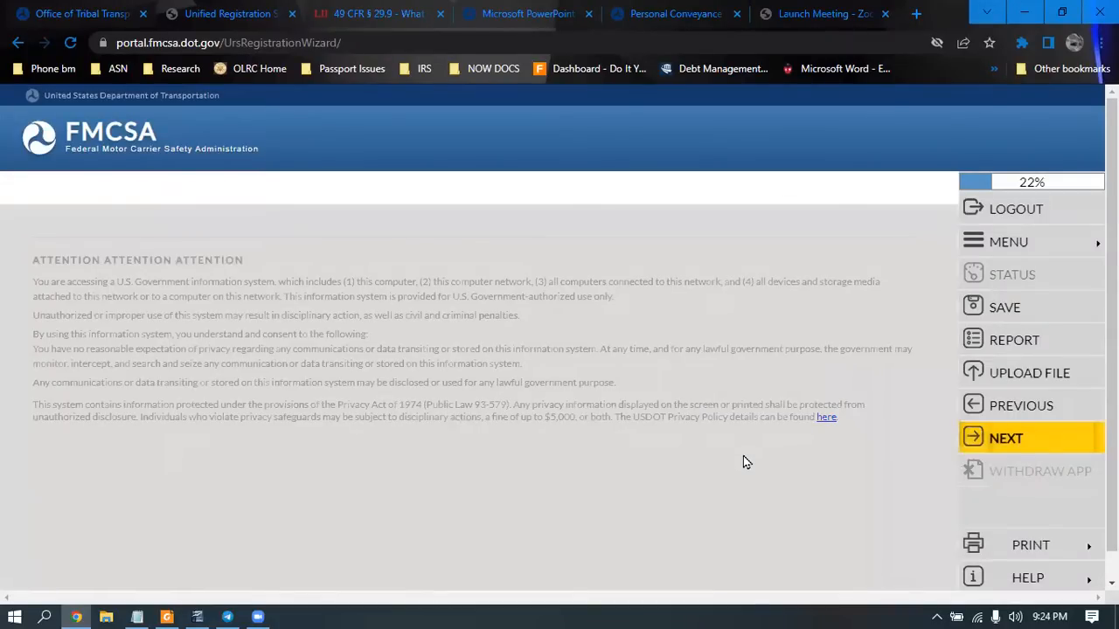
scroll(309, 466, down, 4)
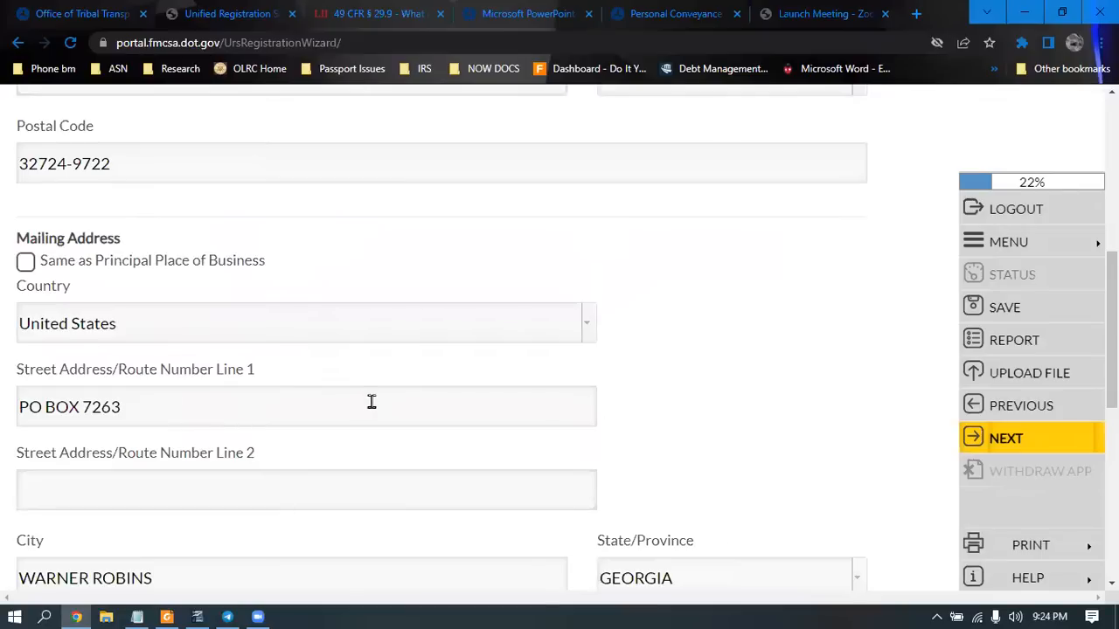
click(1034, 441)
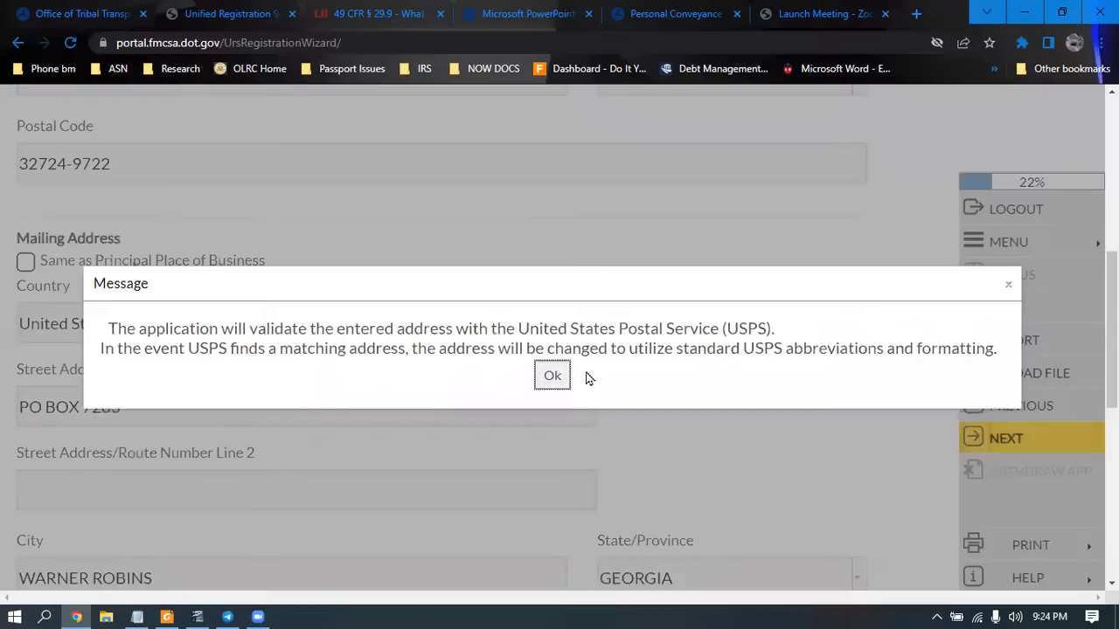
click(560, 376)
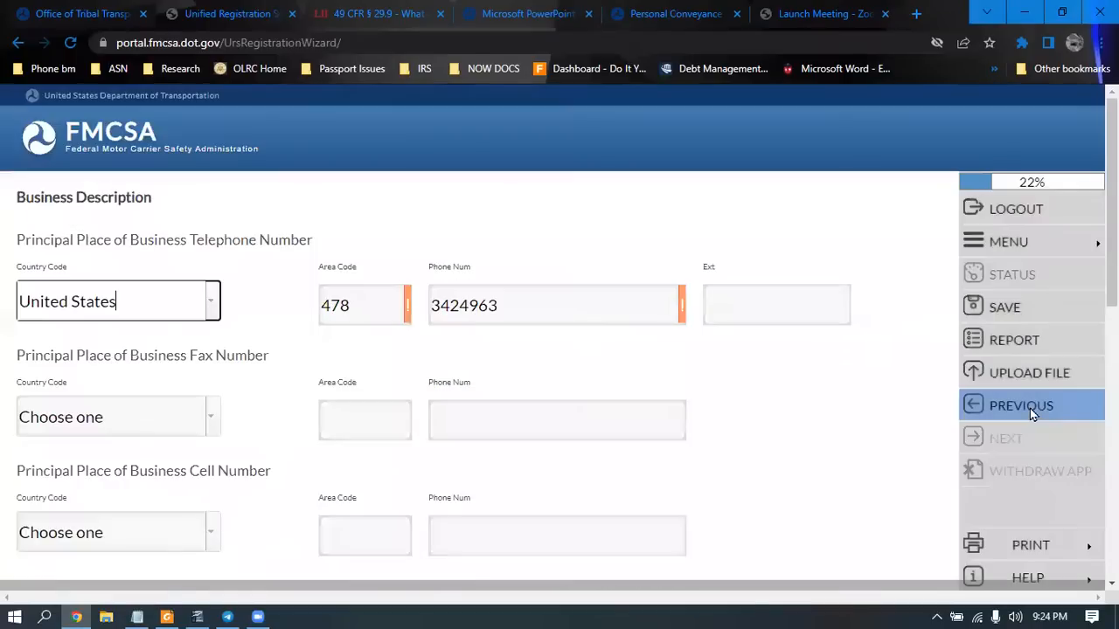
Return to the Principal Place of Business Address page
click(1029, 408)
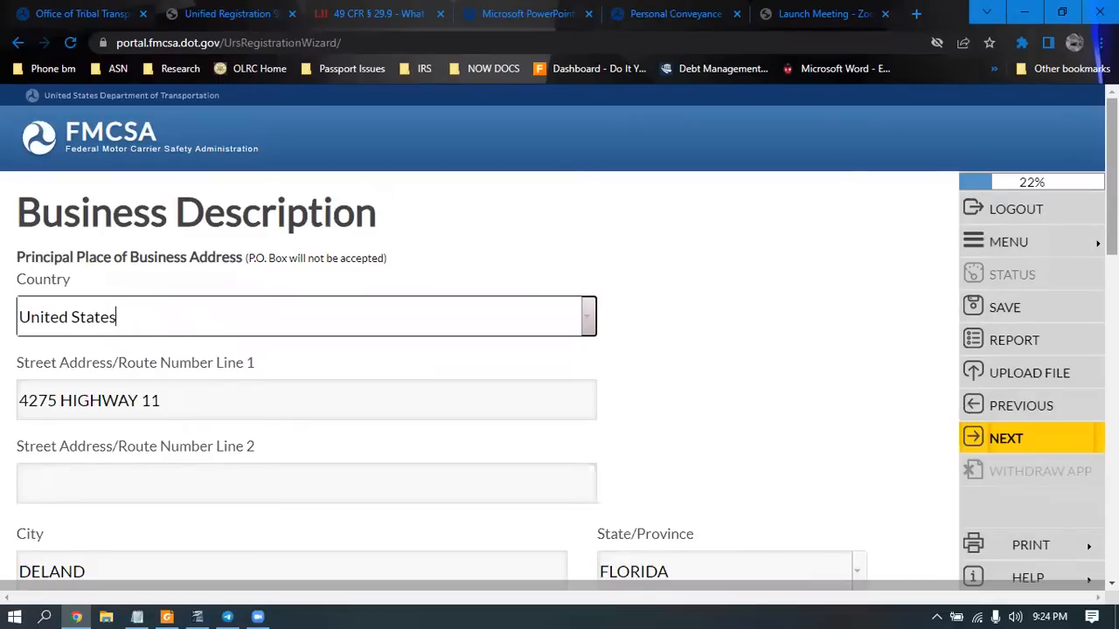
scroll(560, 340, down, 1)
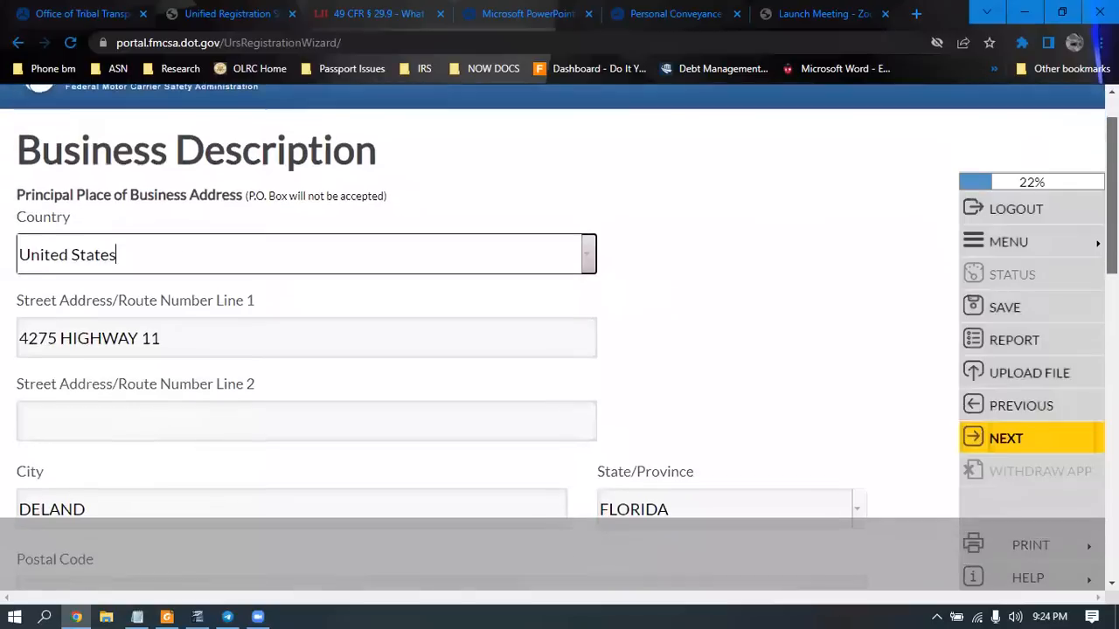
scroll(559, 340, up, 1)
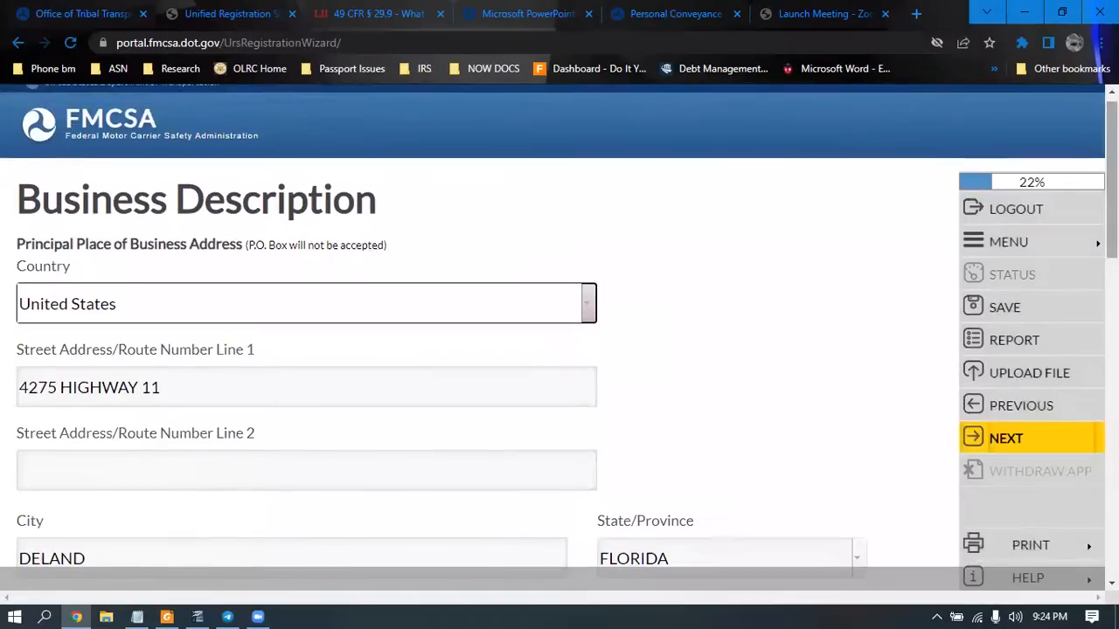
scroll(560, 340, down, 1)
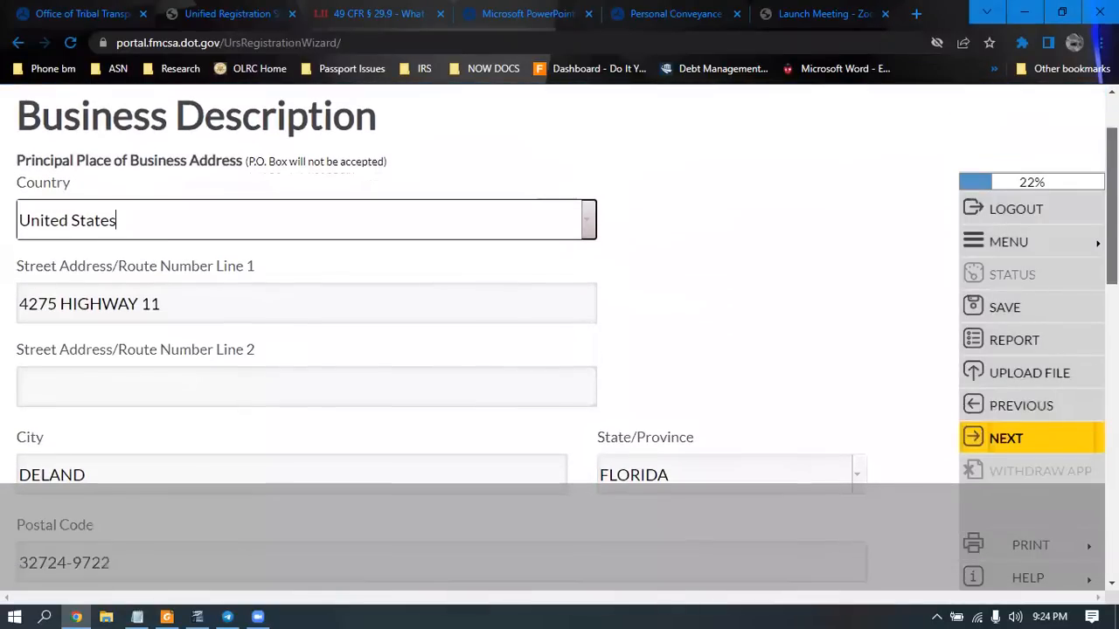
scroll(760, 328, down, 1)
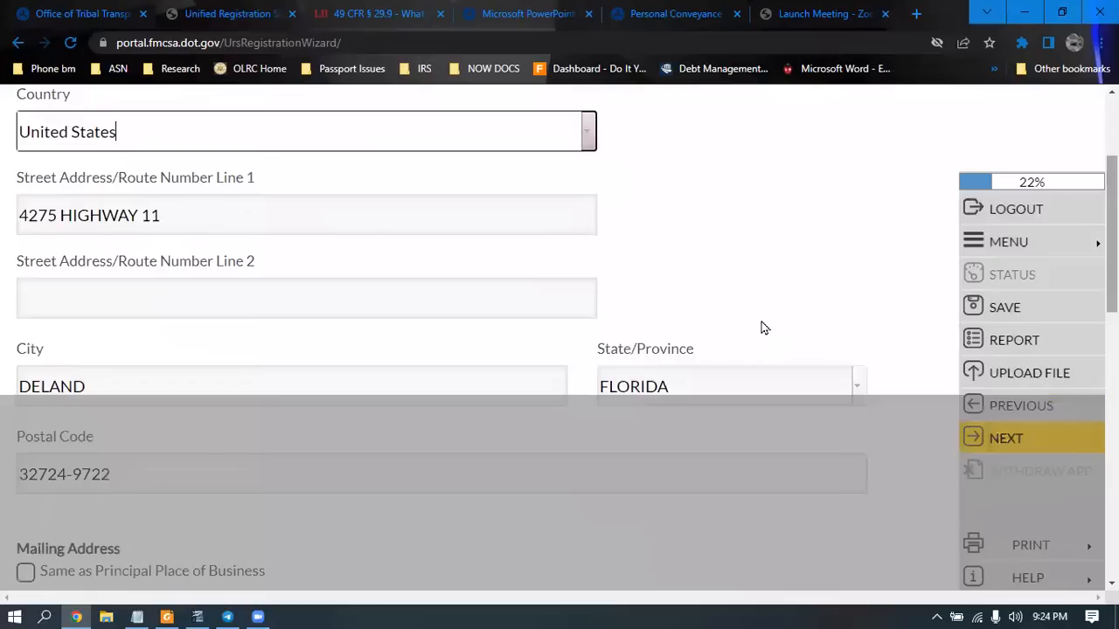
scroll(296, 519, down, 3)
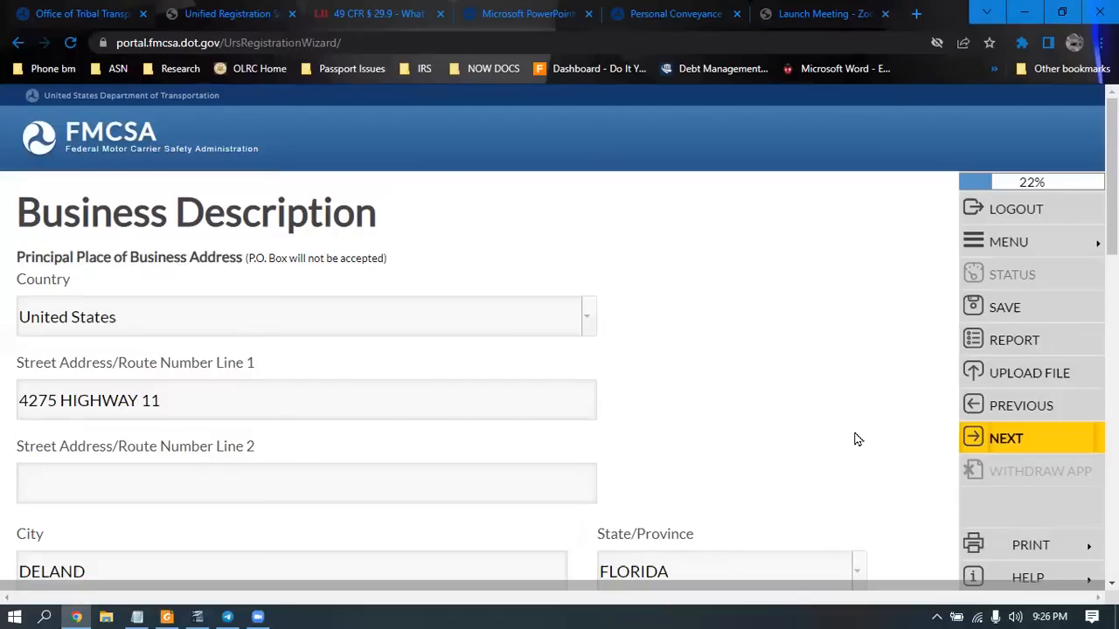
Resubmit the reviewed business address and accept the USPS validation notice
click(1005, 442)
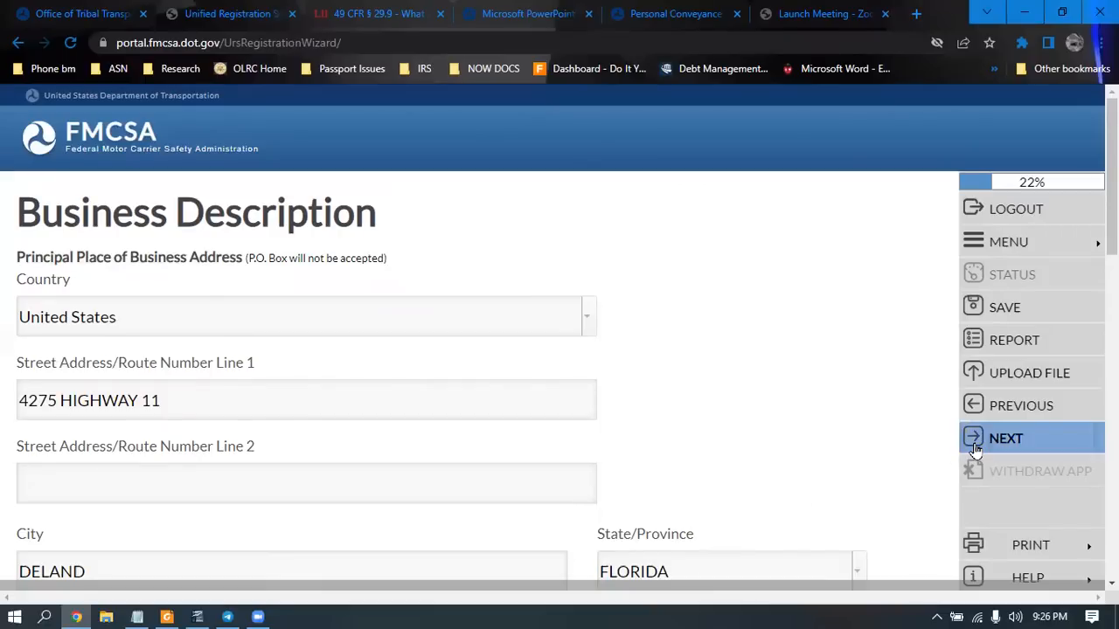
click(977, 448)
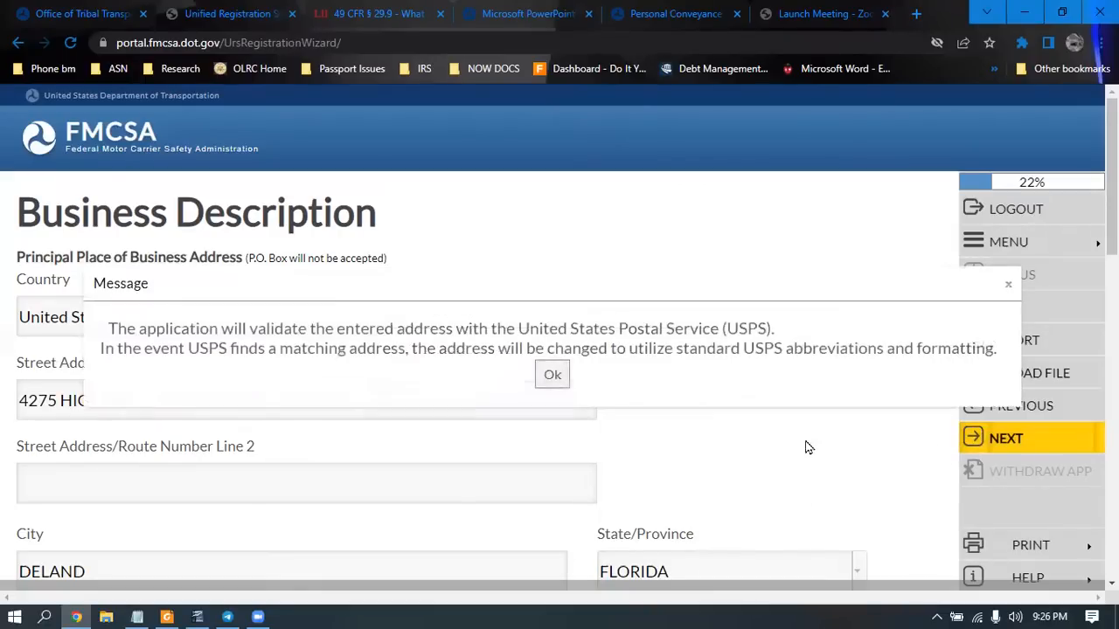
click(549, 378)
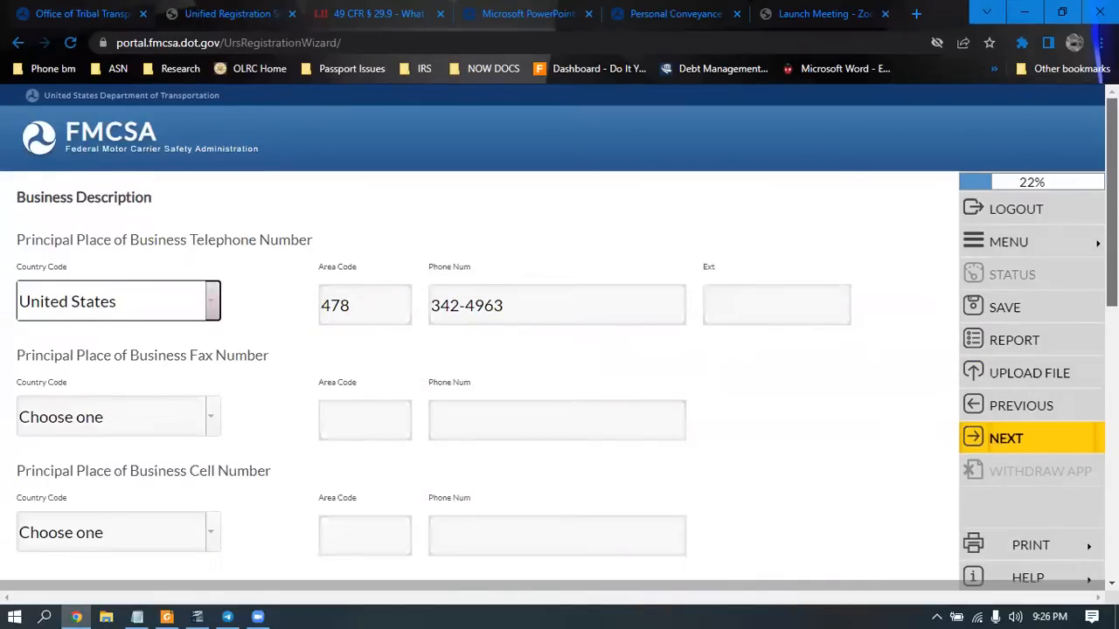
Review and submit the business telephone number page
scroll(560, 333, down, 3)
scroll(560, 332, down, 1)
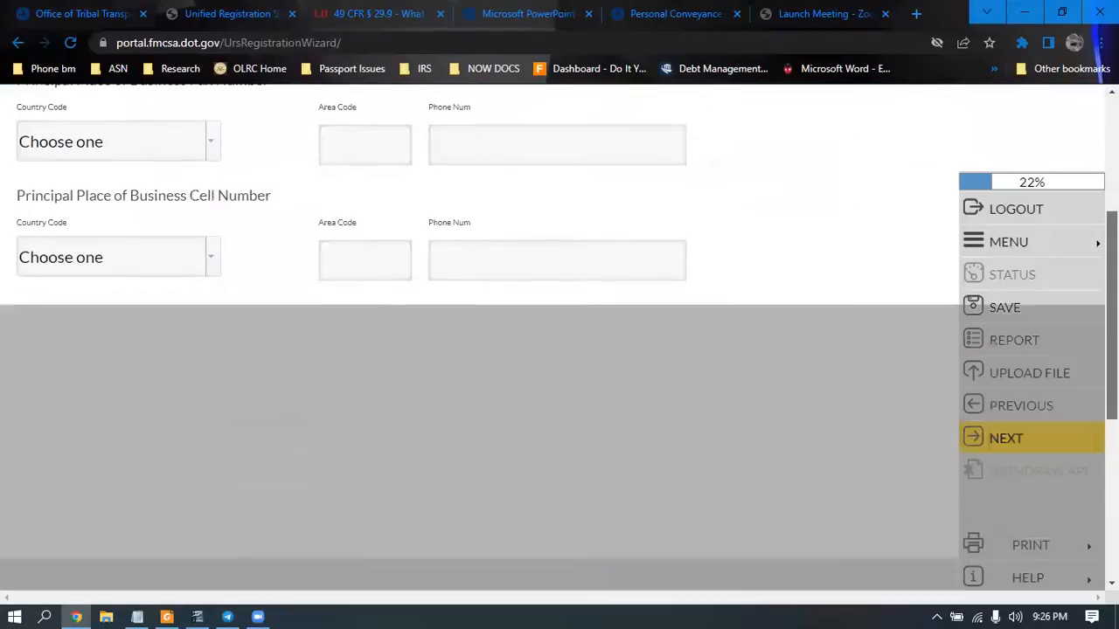
scroll(560, 332, down, 2)
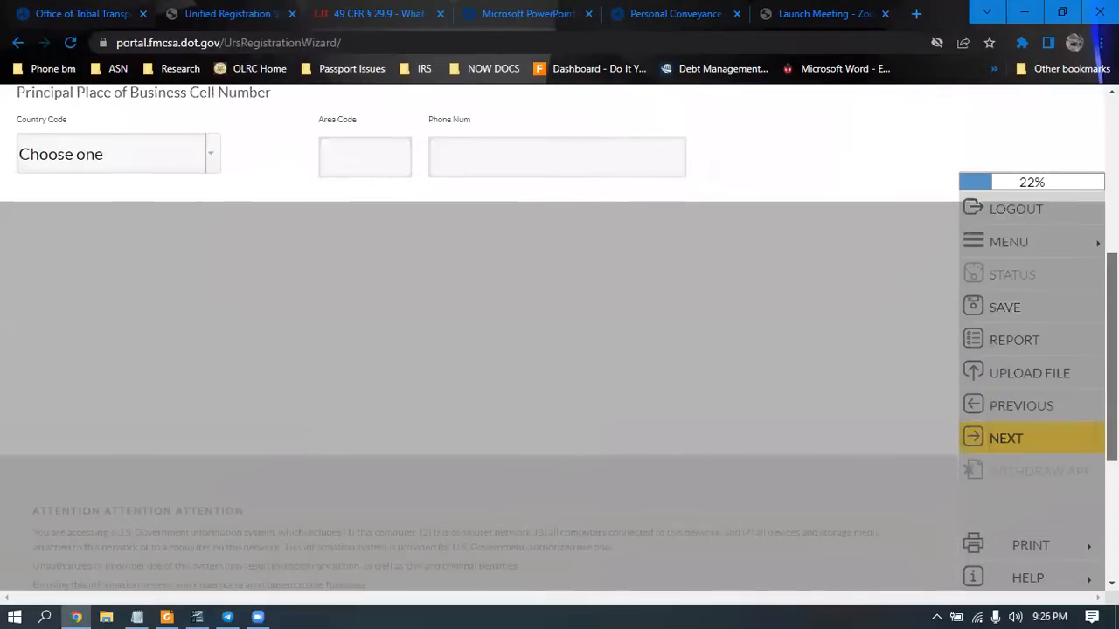
scroll(559, 332, up, 3)
scroll(560, 332, up, 3)
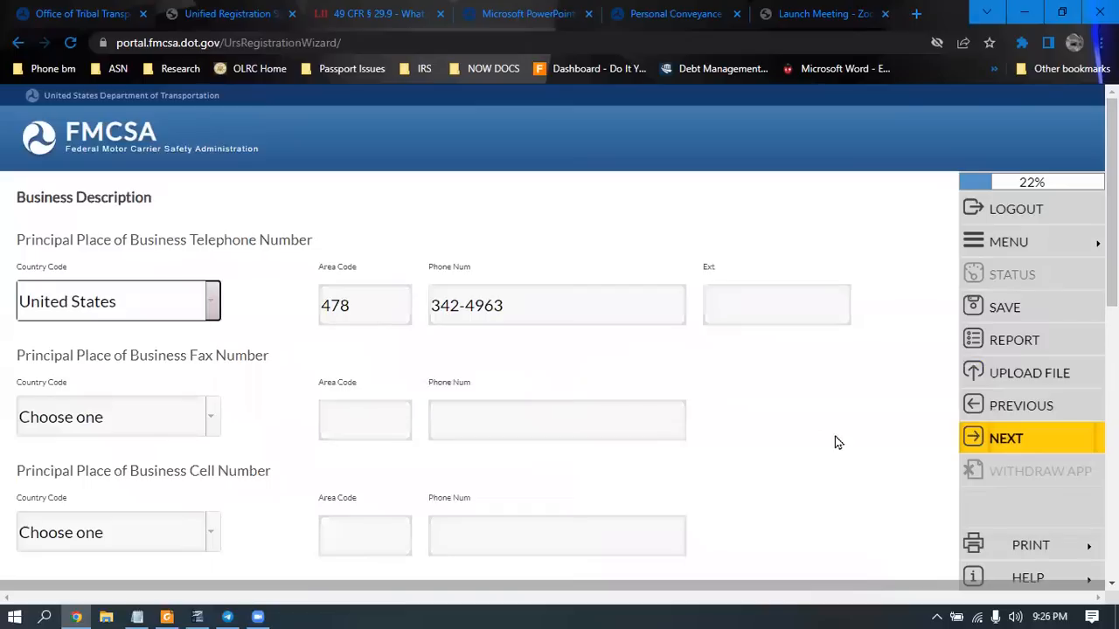
click(968, 442)
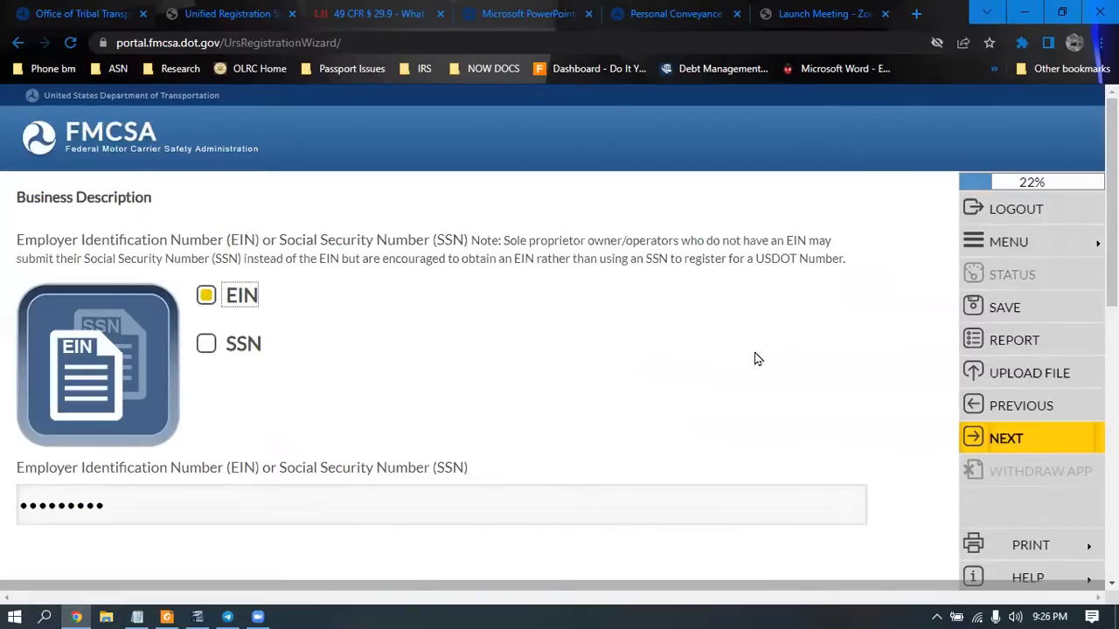
Submit EIN with its number entered and advance to the Unit of Government question
click(1001, 439)
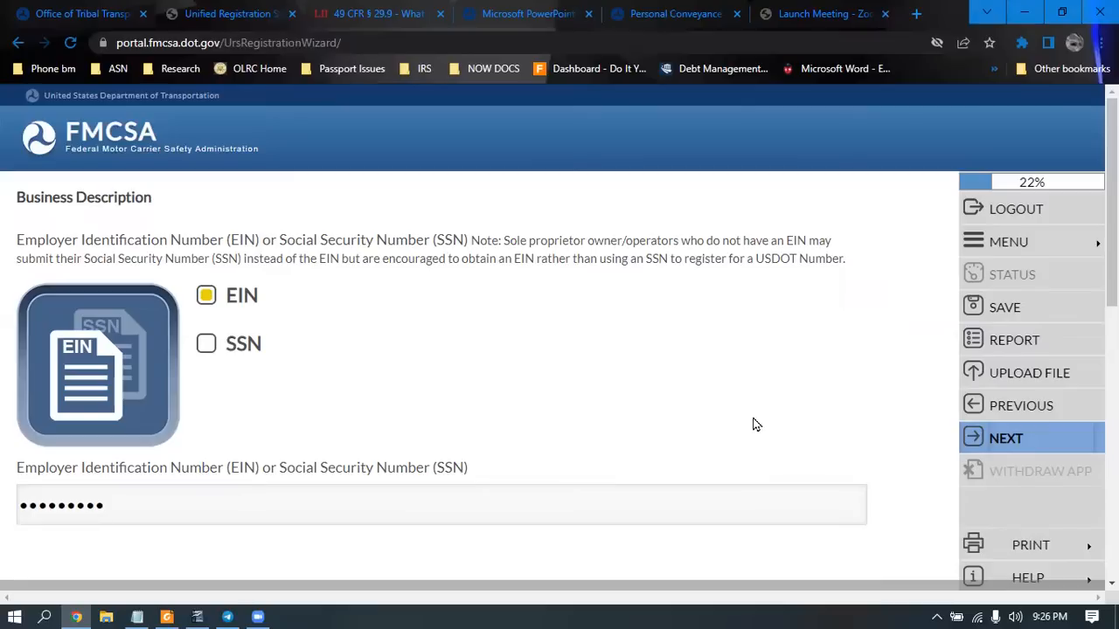
key(Return)
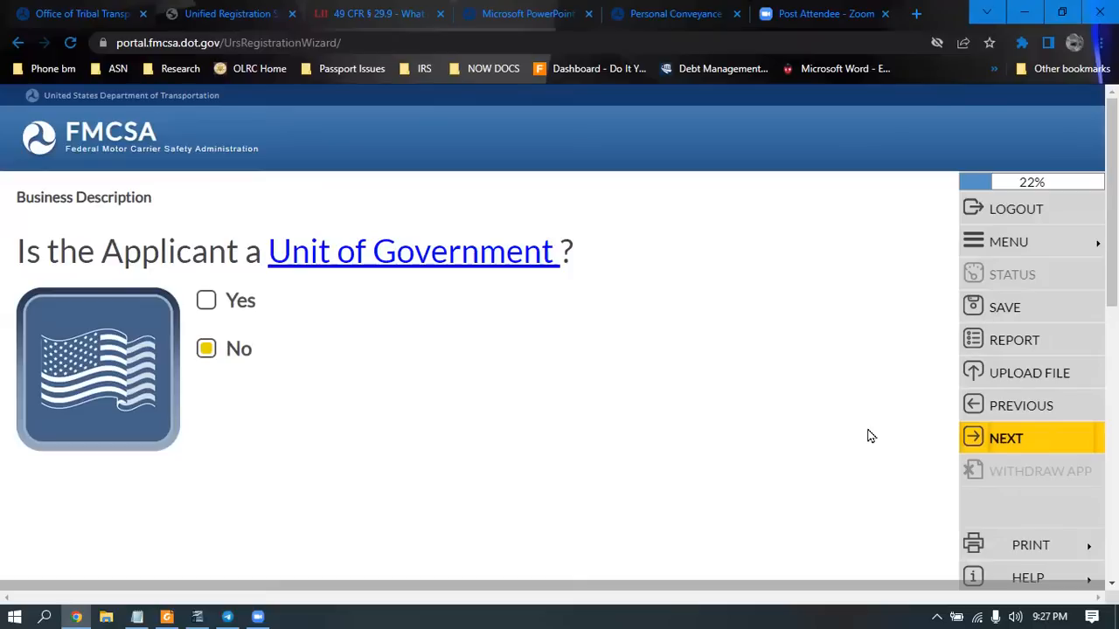
Save No for Unit of Government and Trusts as the form of business
click(1018, 440)
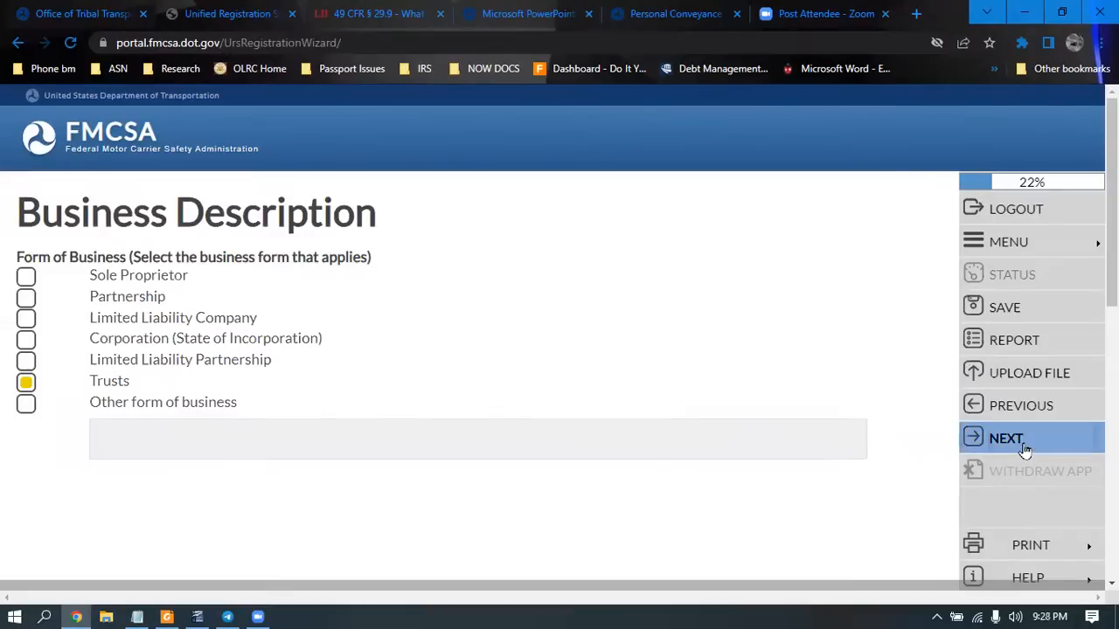
click(1024, 451)
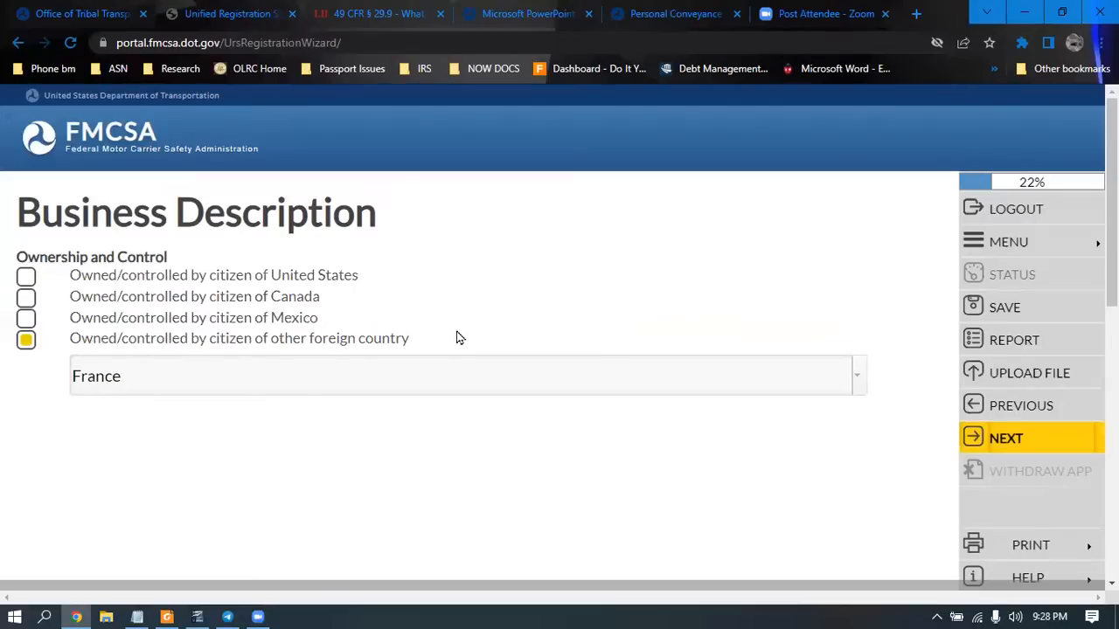
Save Ownership and Control as foreign ownership by a citizen of France
click(993, 442)
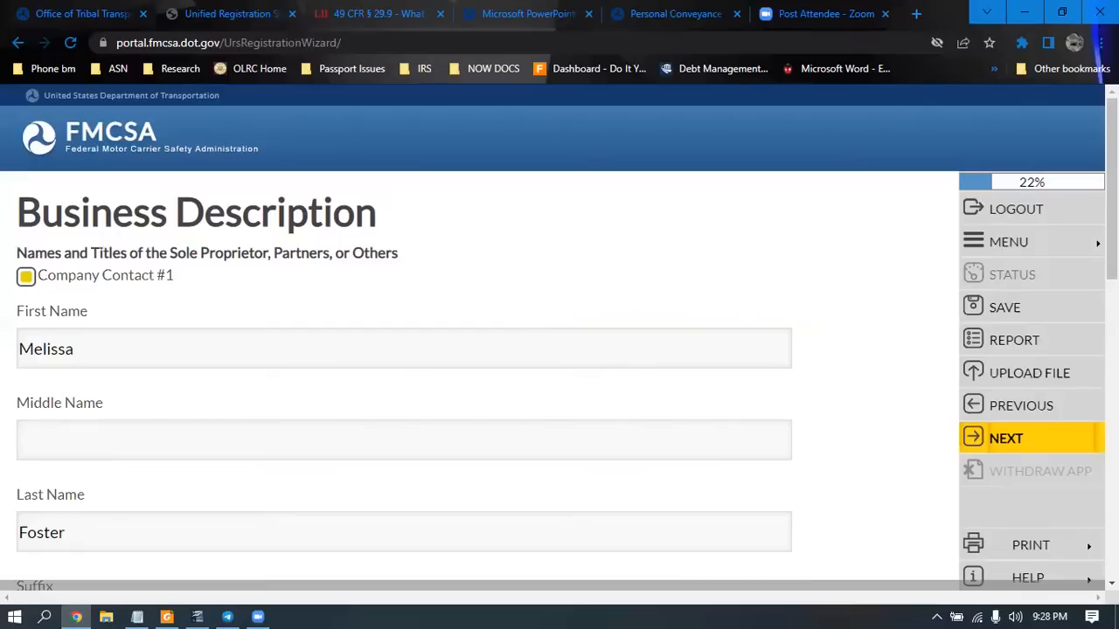
scroll(559, 336, down, 2)
scroll(560, 337, up, 2)
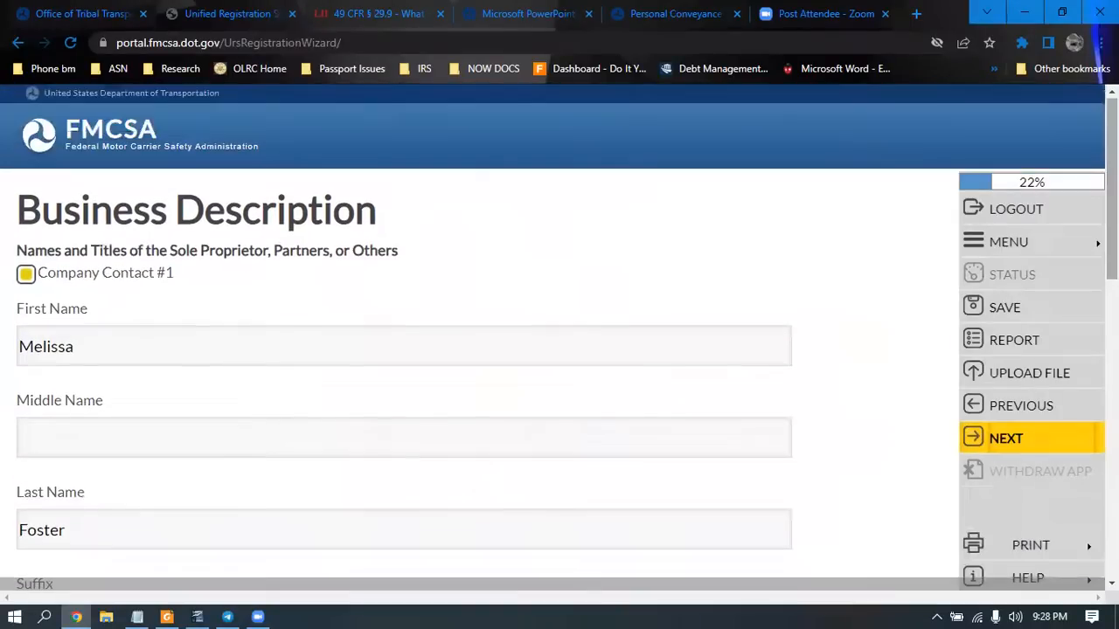
Save Company Contact #1's name and address, accepting the USPS validation notice
click(978, 448)
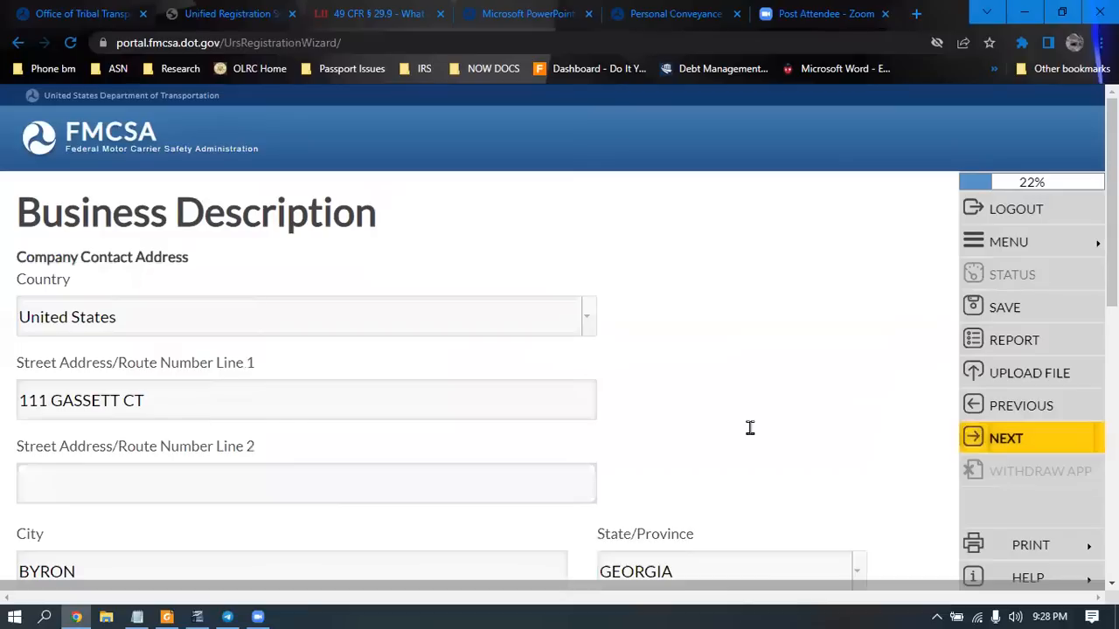
click(1033, 440)
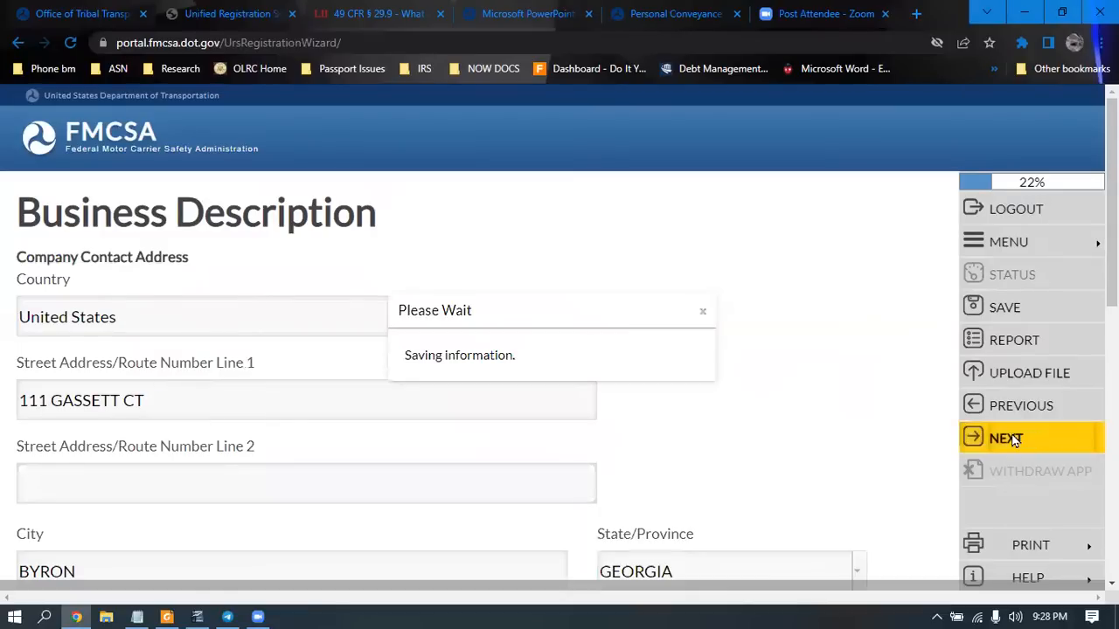
click(552, 376)
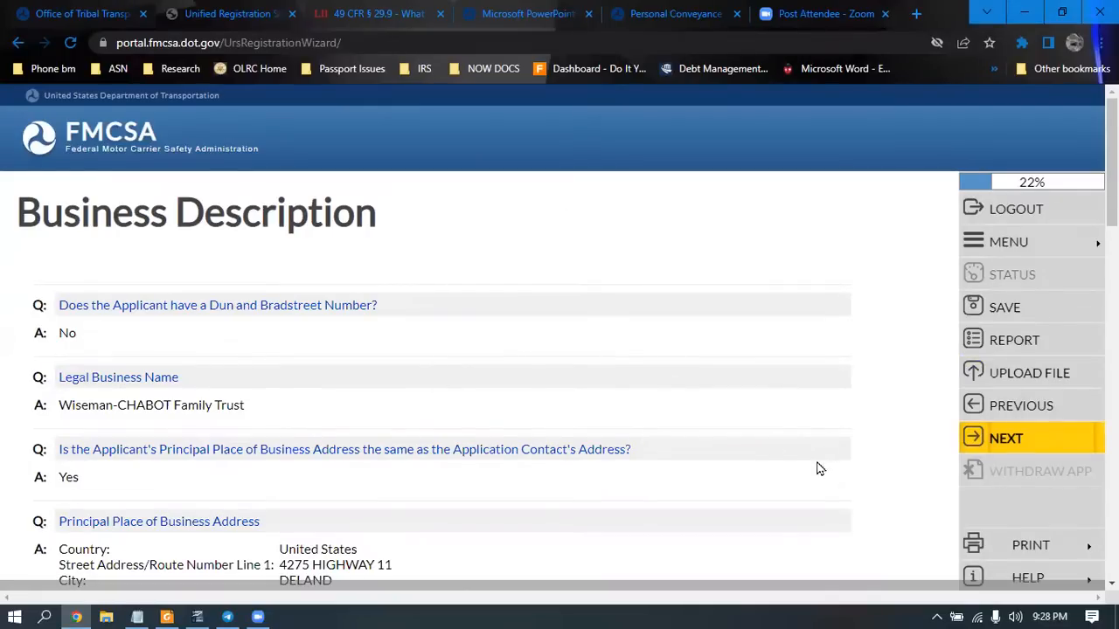
click(1031, 446)
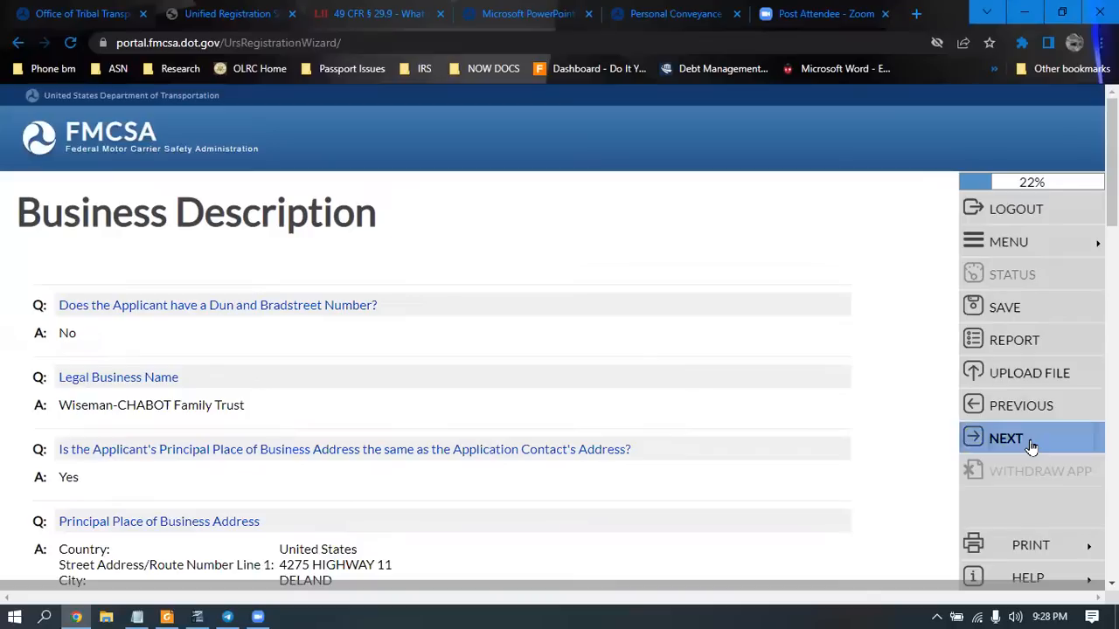
Enter Operation Classification, review the Carrier Operations table, and continue to its first question
click(1032, 447)
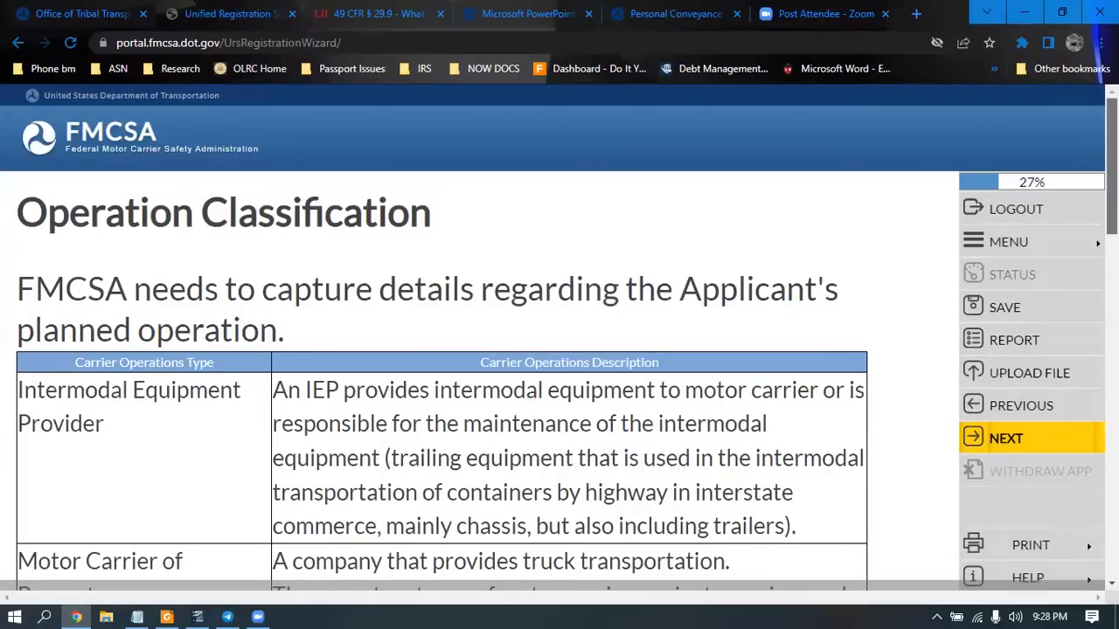
scroll(560, 338, down, 2)
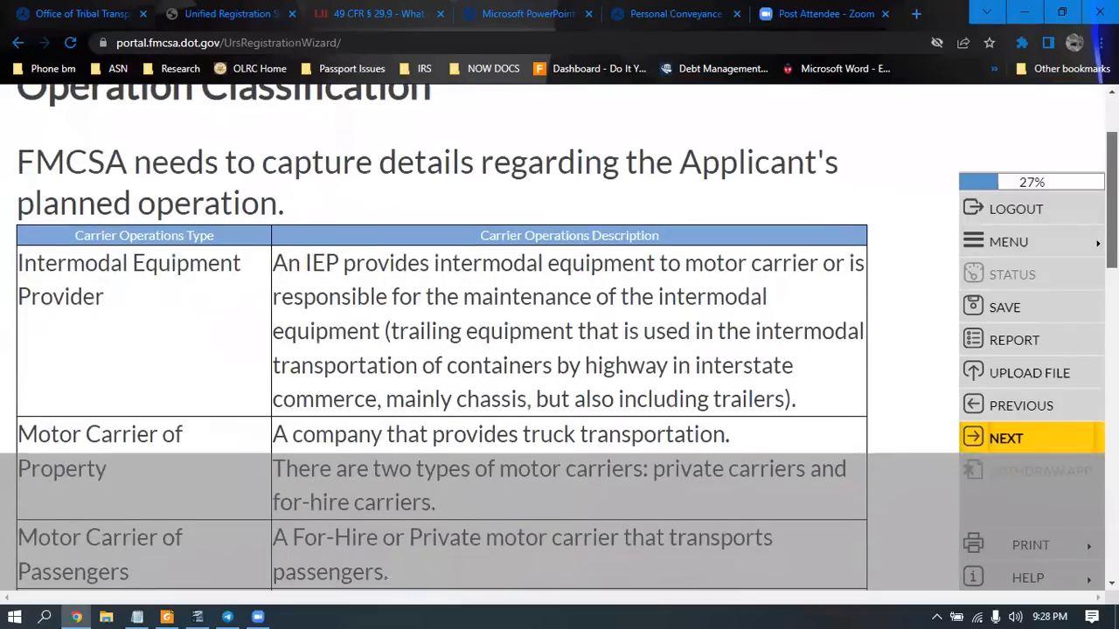
scroll(559, 338, down, 2)
scroll(560, 338, down, 1)
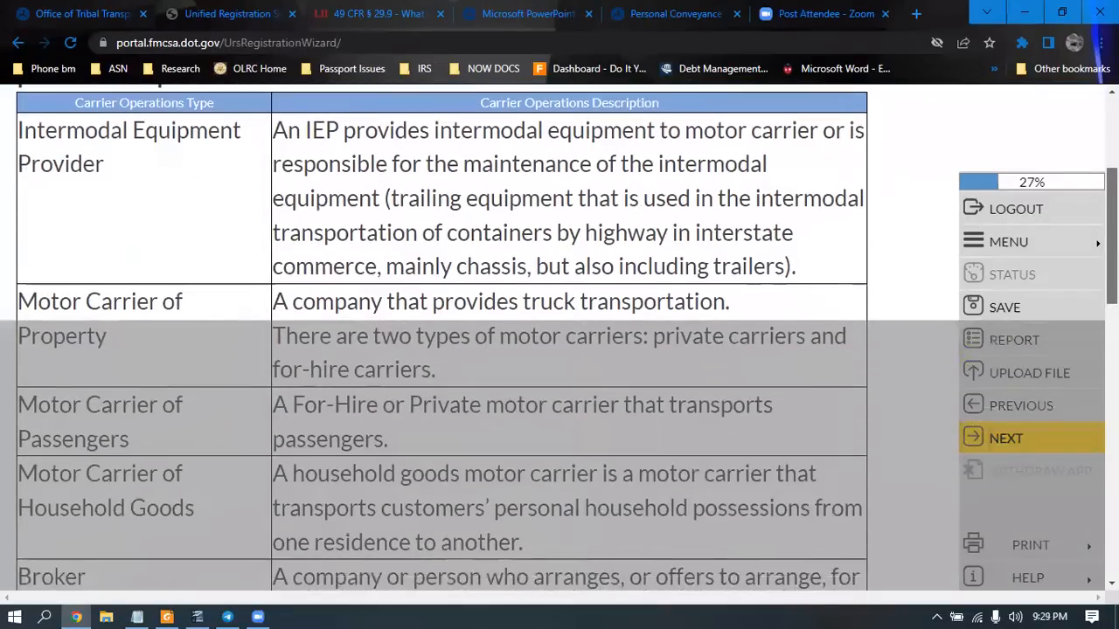
scroll(559, 337, down, 2)
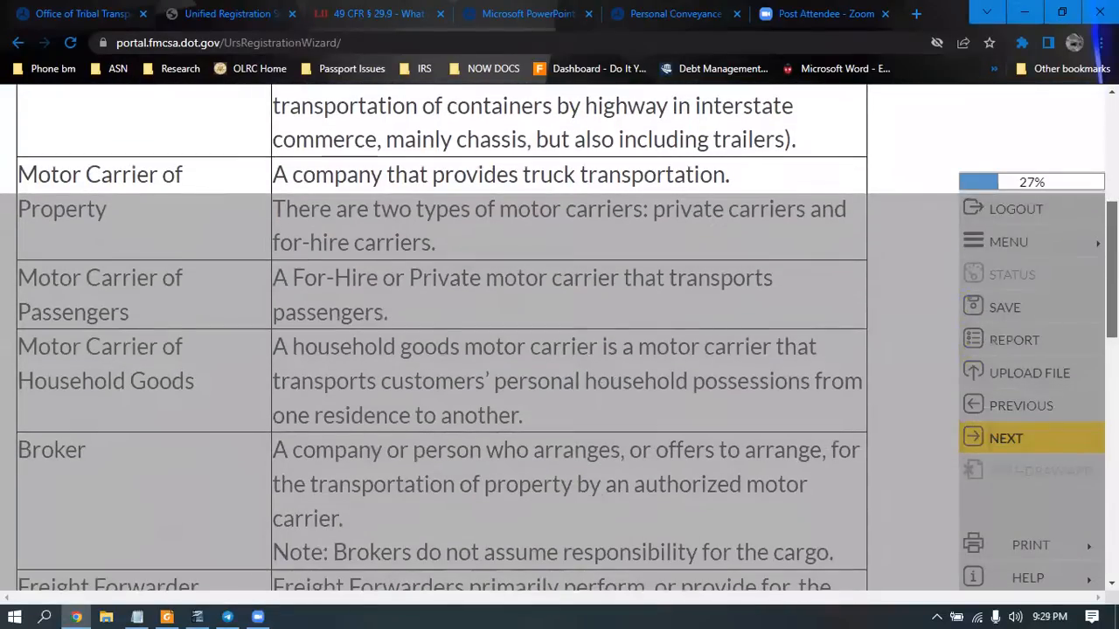
scroll(559, 337, down, 1)
scroll(559, 337, down, 1)
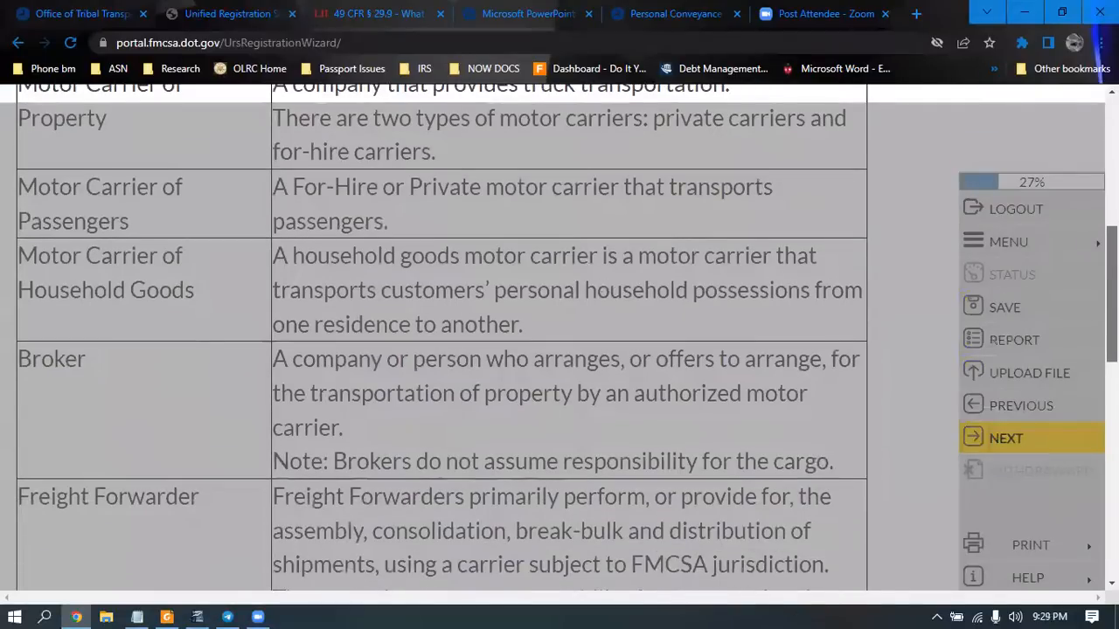
scroll(559, 337, down, 3)
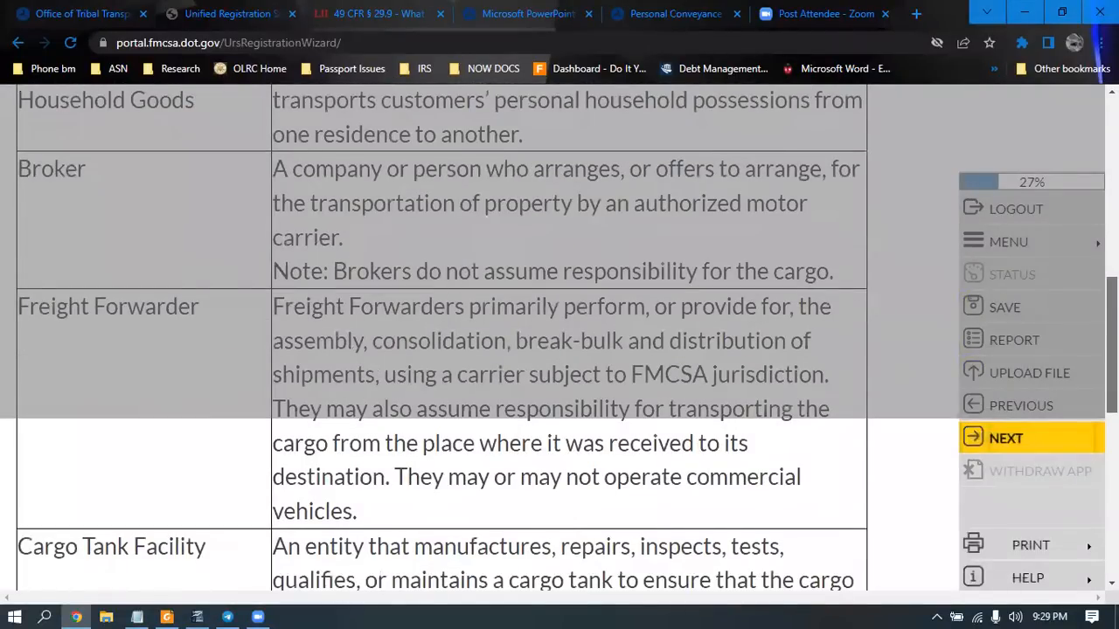
scroll(559, 337, up, 4)
scroll(1088, 437, up, 3)
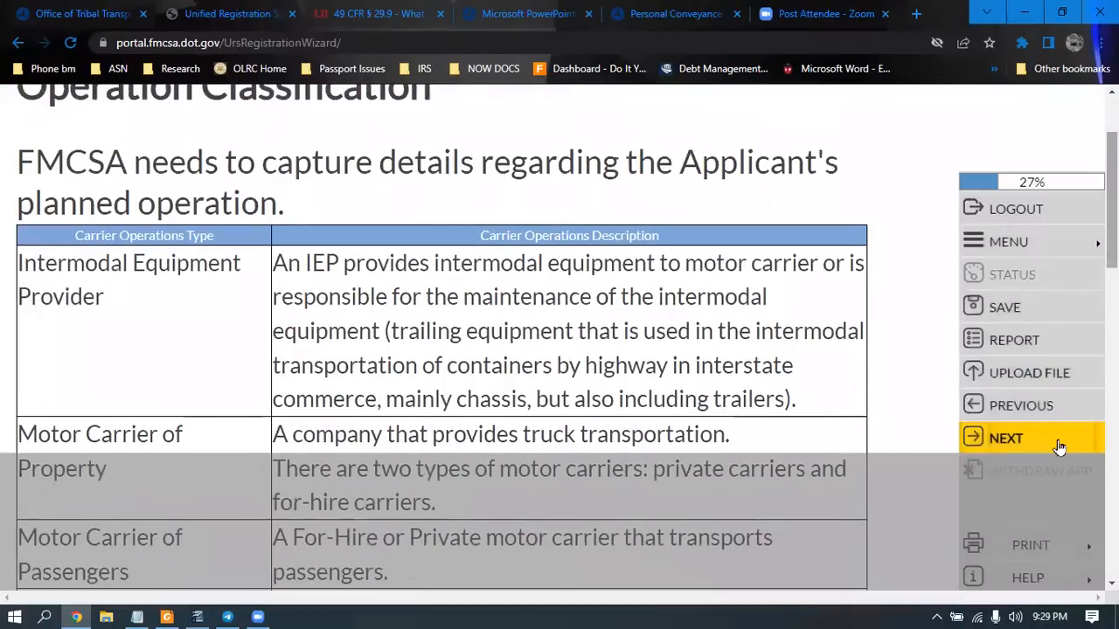
click(1058, 447)
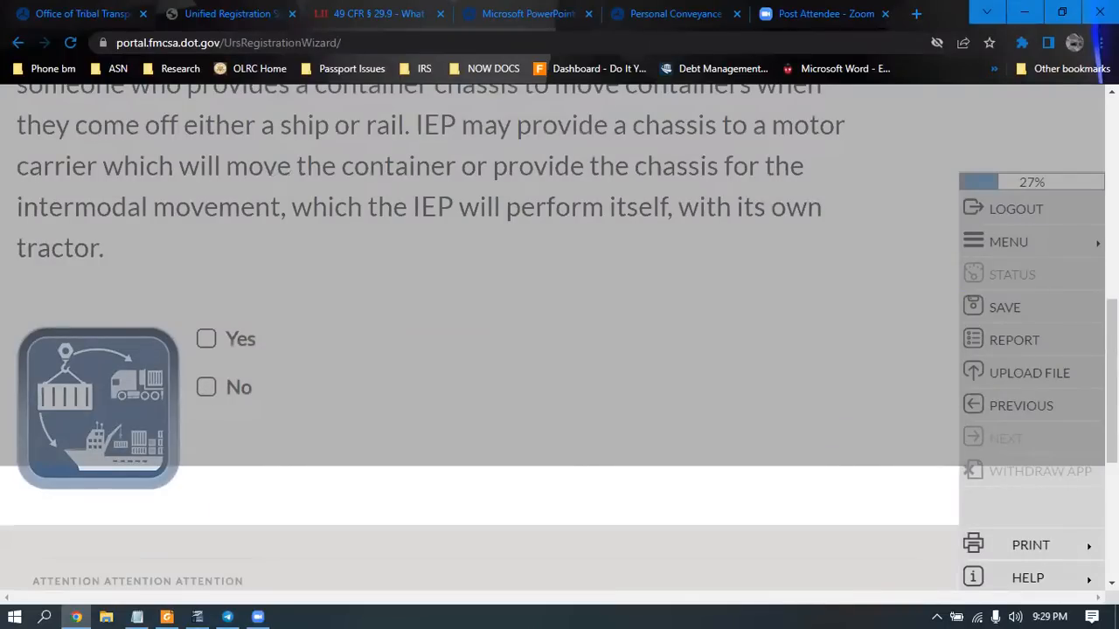
Scroll through the Intermodal Equipment Provider definition down to its Yes/No checkboxes
scroll(559, 336, up, 5)
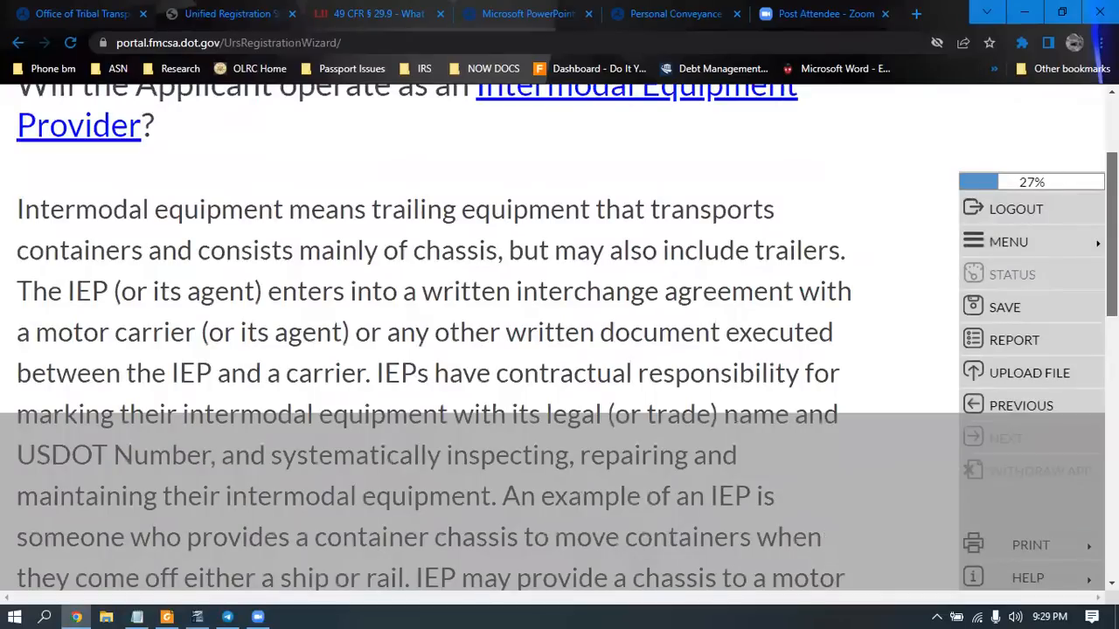
scroll(350, 473, down, 3)
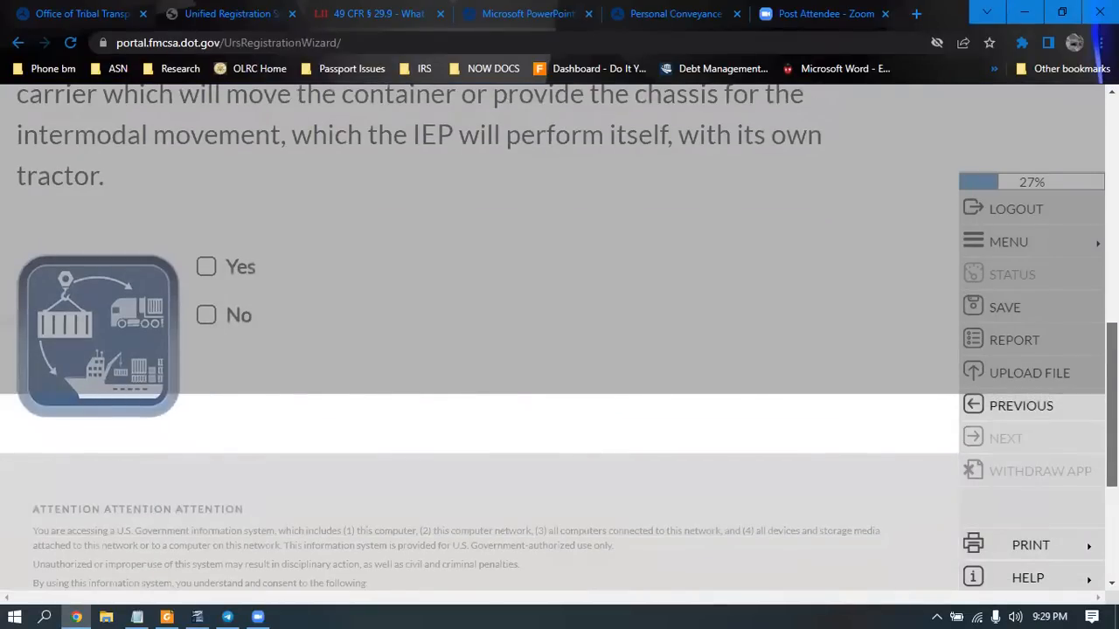
scroll(179, 524, down, 2)
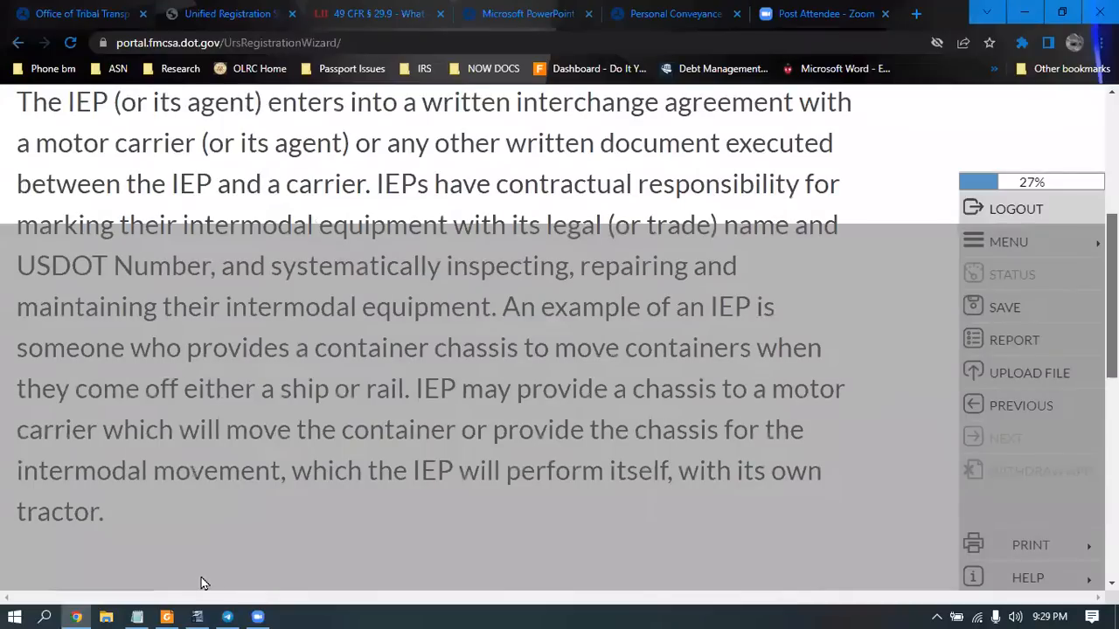
scroll(200, 583, down, 1)
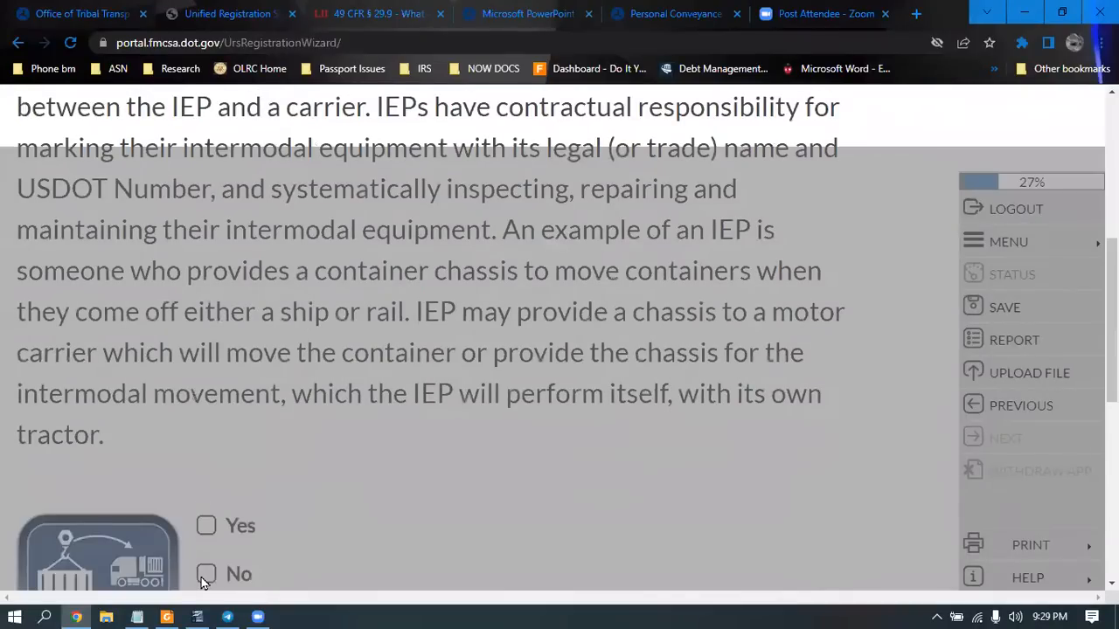
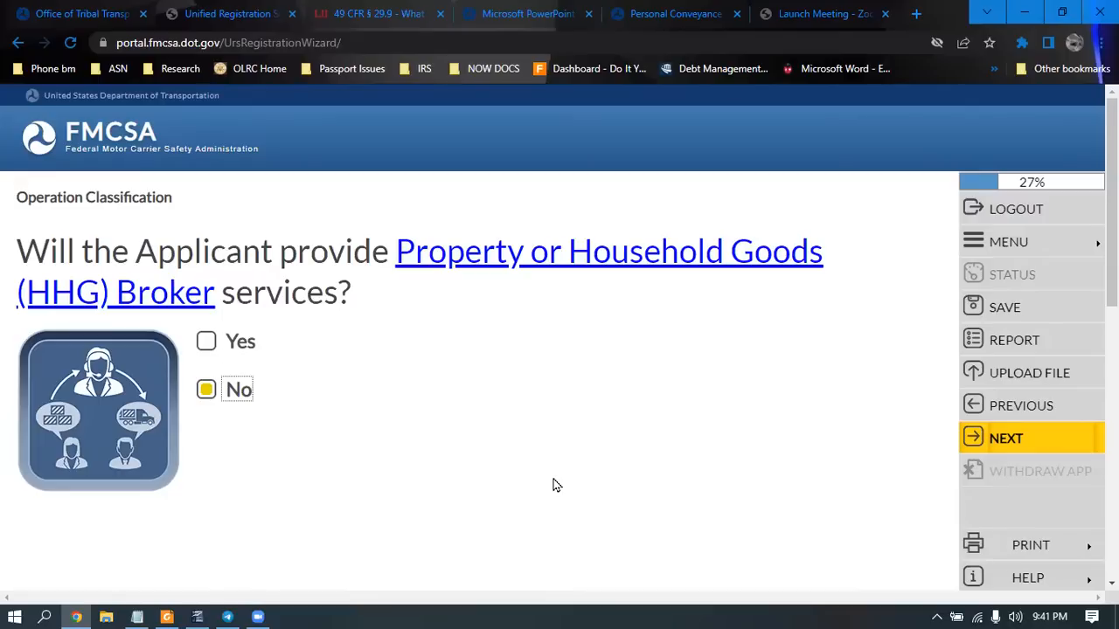
Answer No to the Property/HHG Broker services question and save it
click(1024, 443)
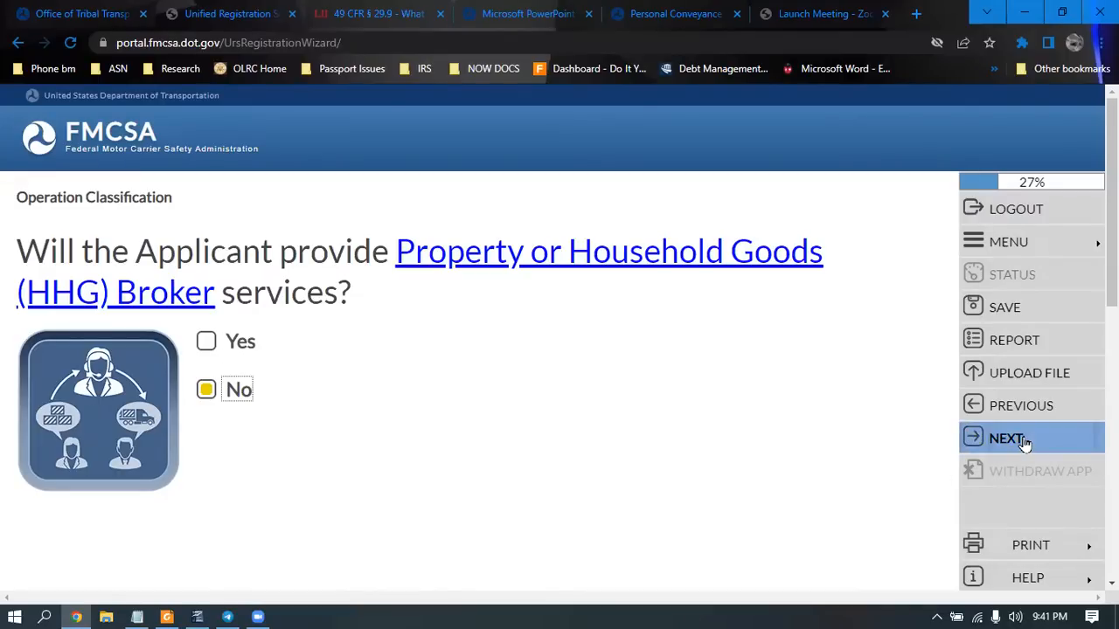
click(1024, 443)
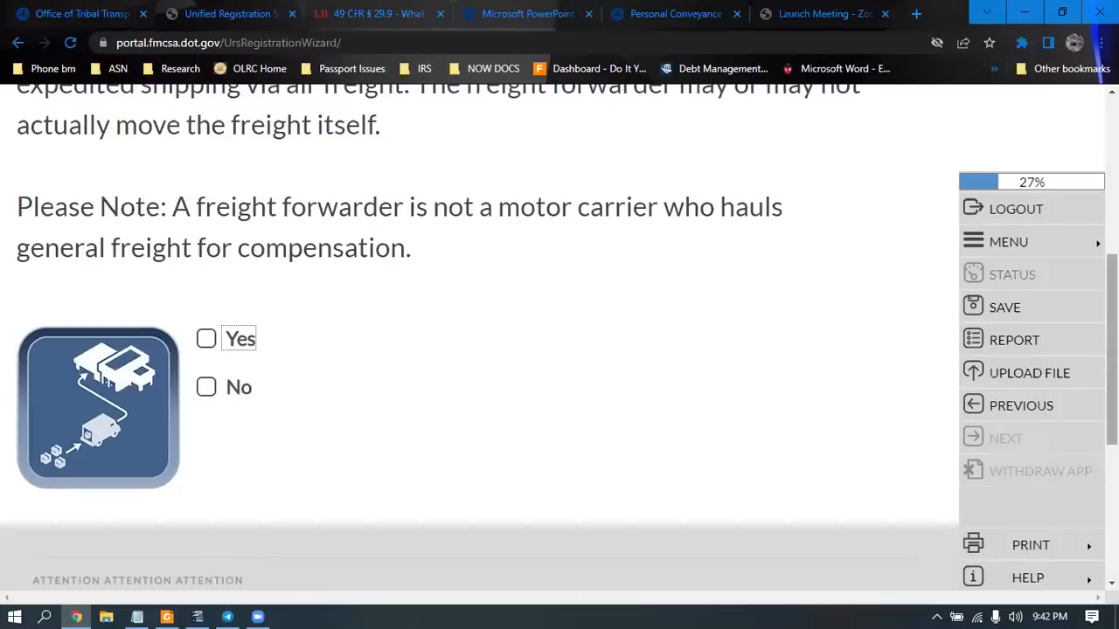
Answer No to the freight forwarder question and continue to the Cargo Tank Facility question
scroll(479, 337, up, 3)
scroll(479, 338, down, 1)
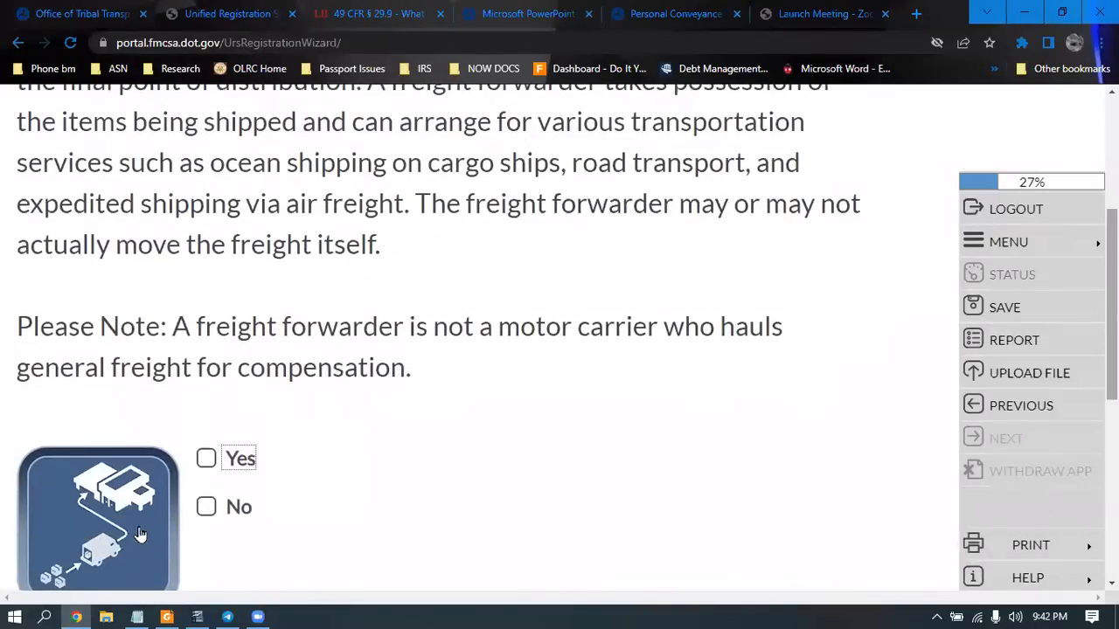
click(206, 507)
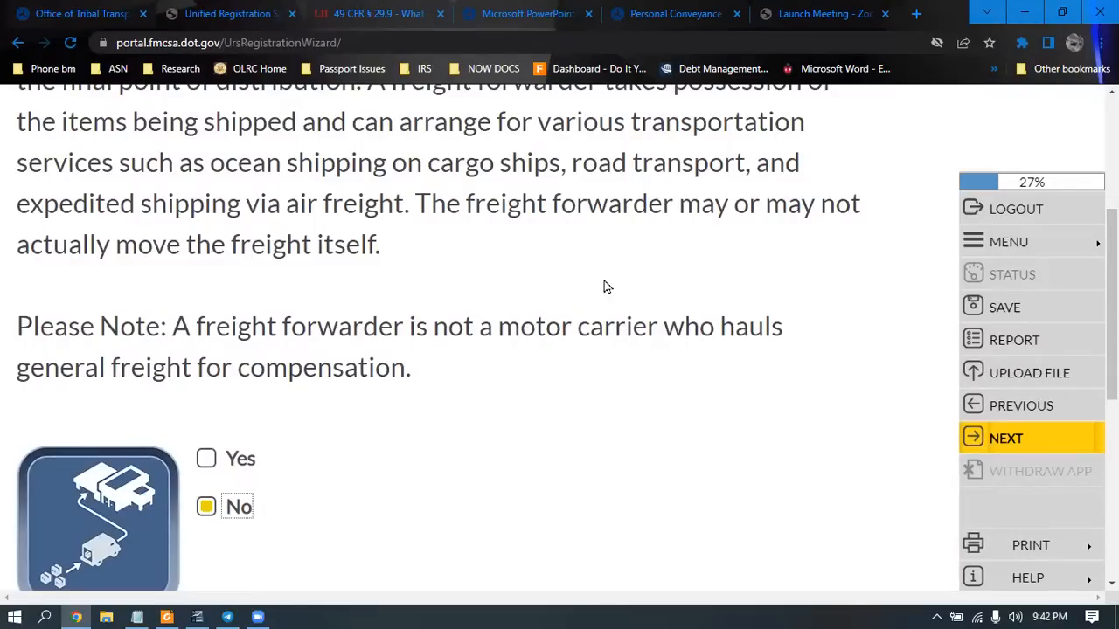
click(1066, 445)
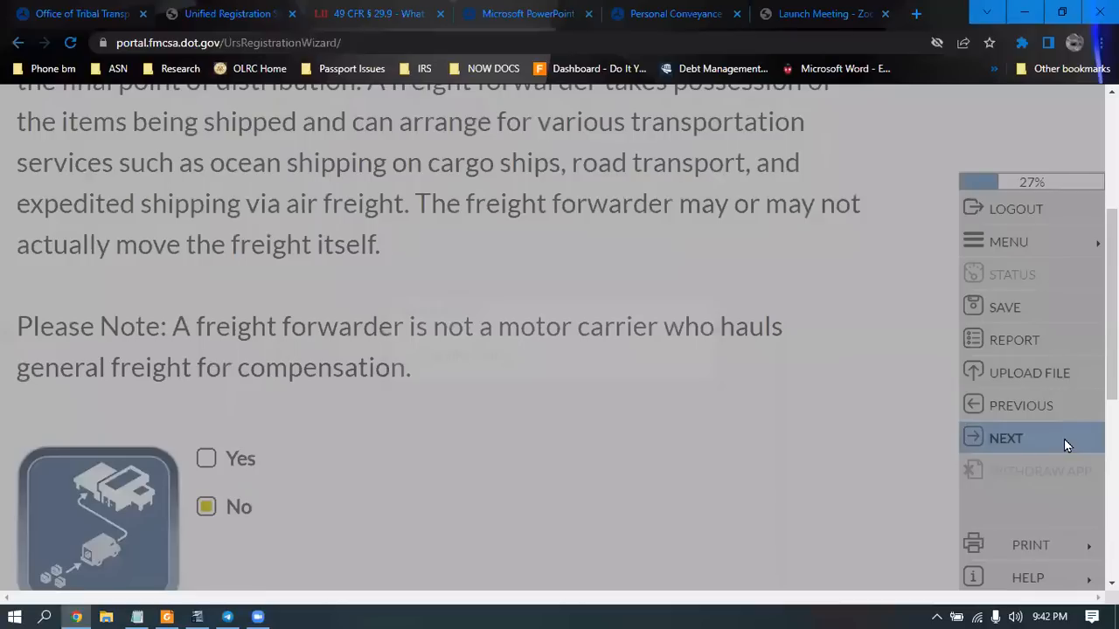
click(1064, 439)
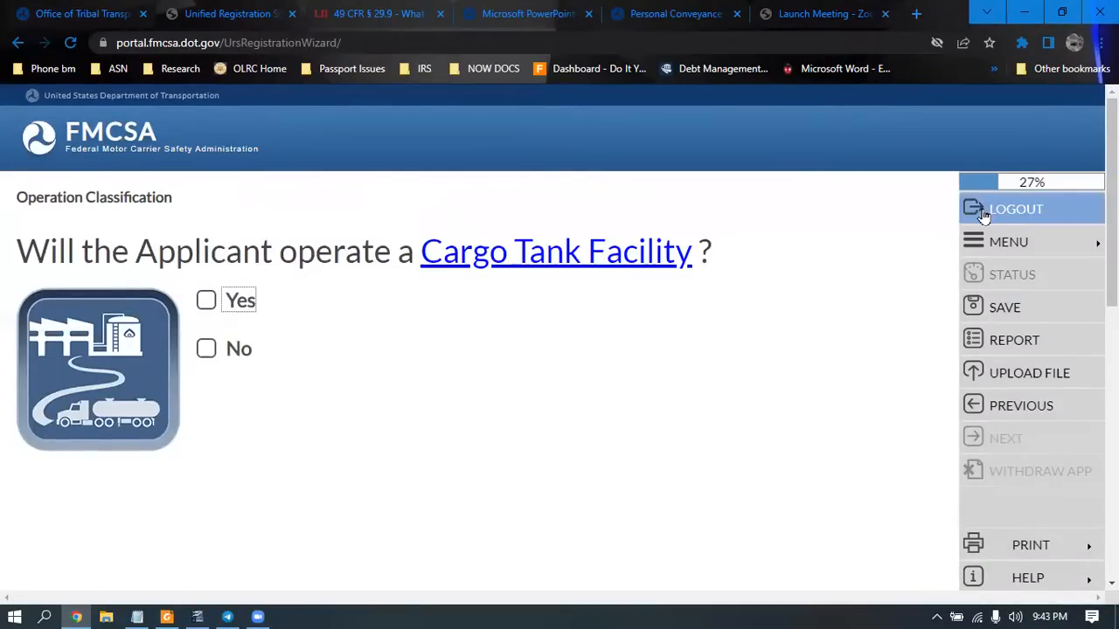
Answer No to the Cargo Tank Facility, Driveaway and Towaway questions, saving each
click(205, 351)
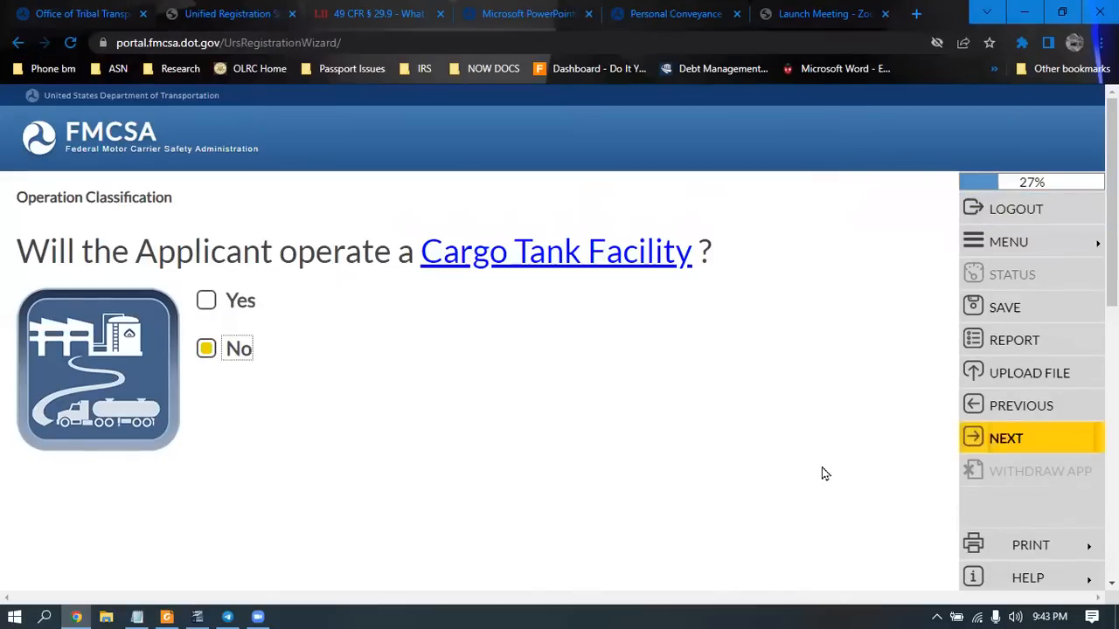
click(988, 437)
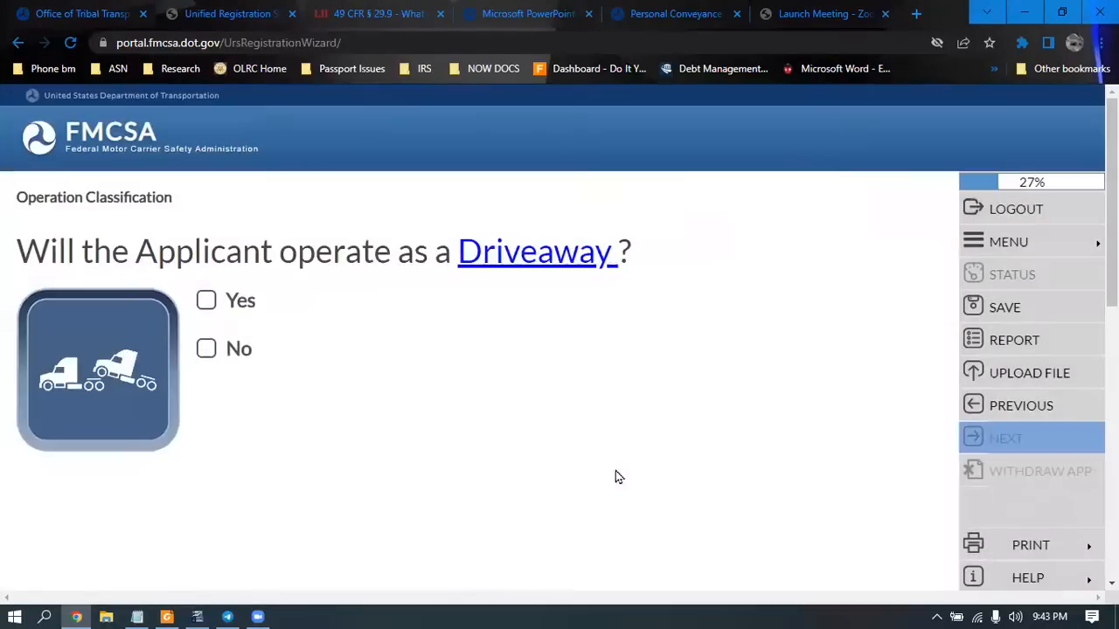
click(206, 350)
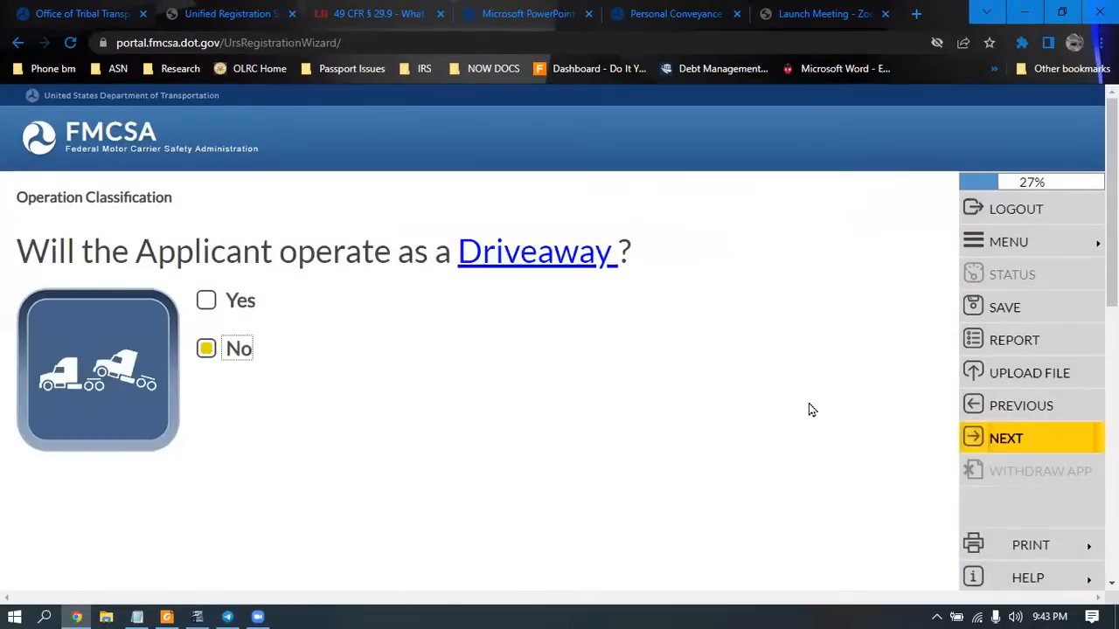
click(980, 436)
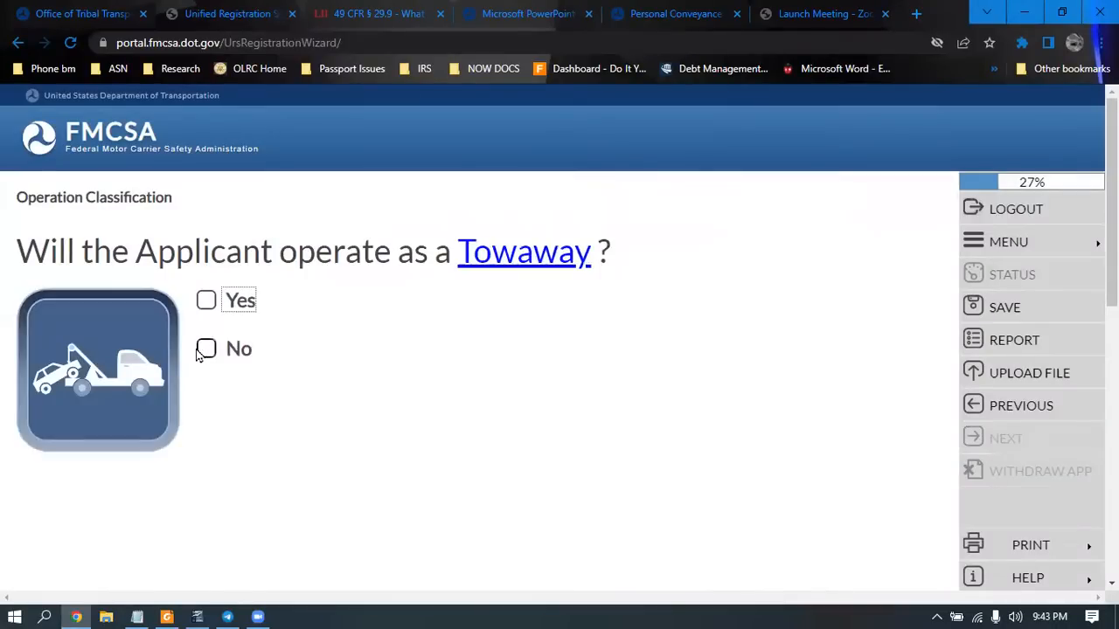
click(205, 349)
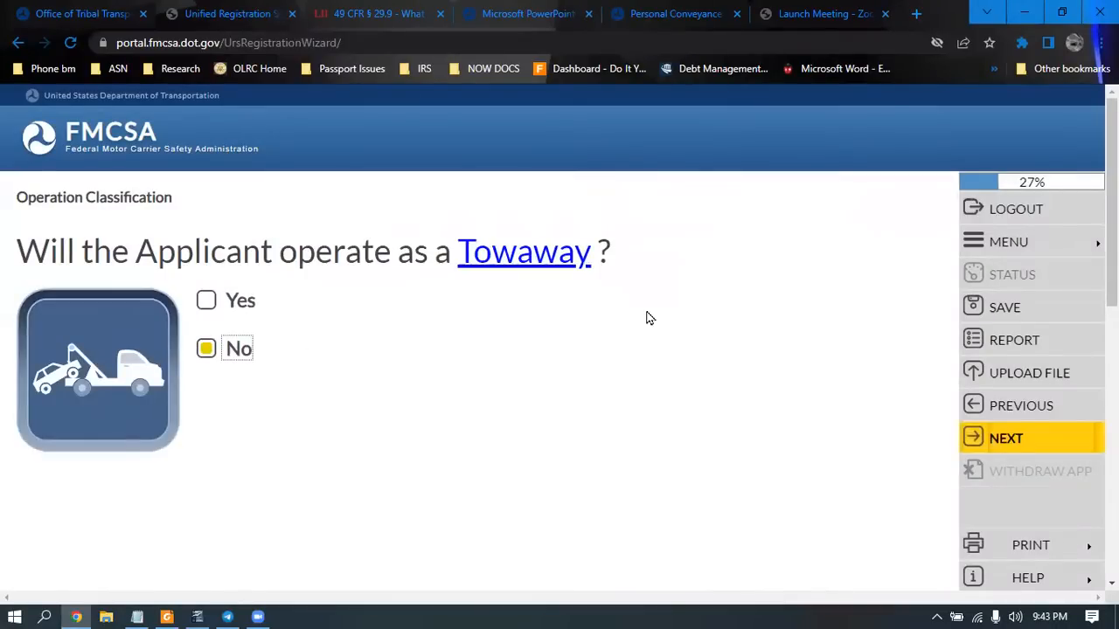
click(976, 437)
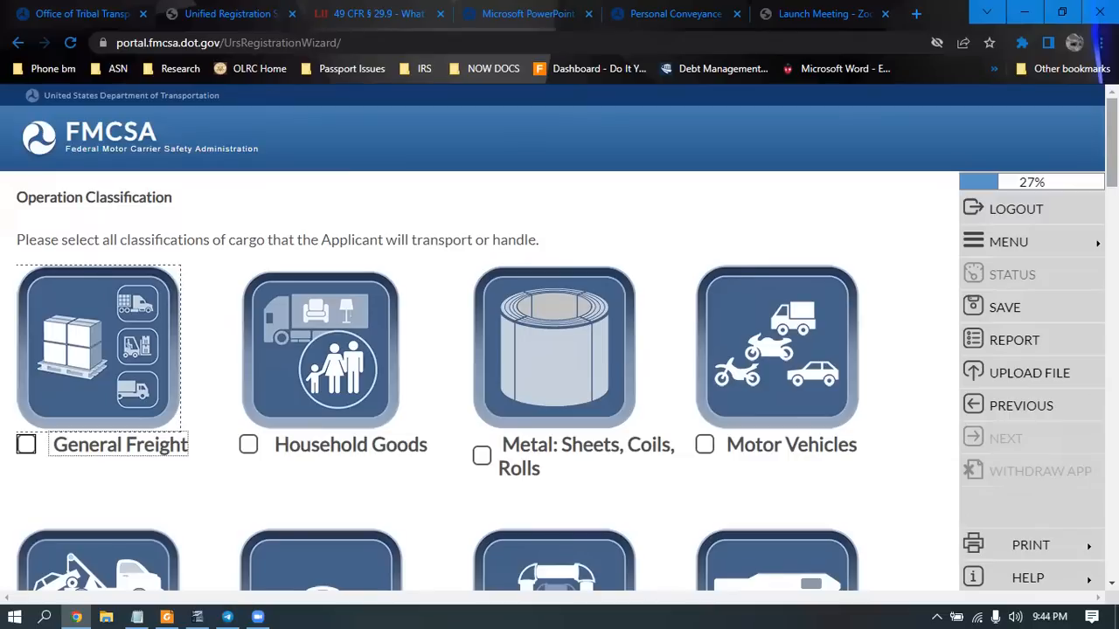
Tick Passengers in the cargo classification list and submit the page
scroll(1111, 131, down, 4)
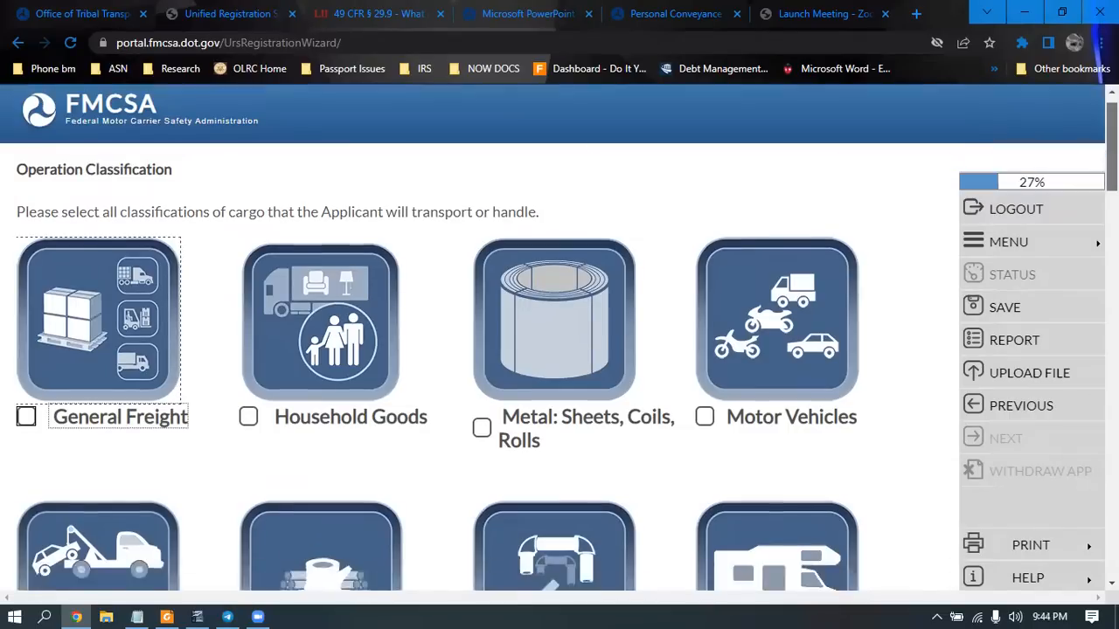
scroll(1112, 131, down, 3)
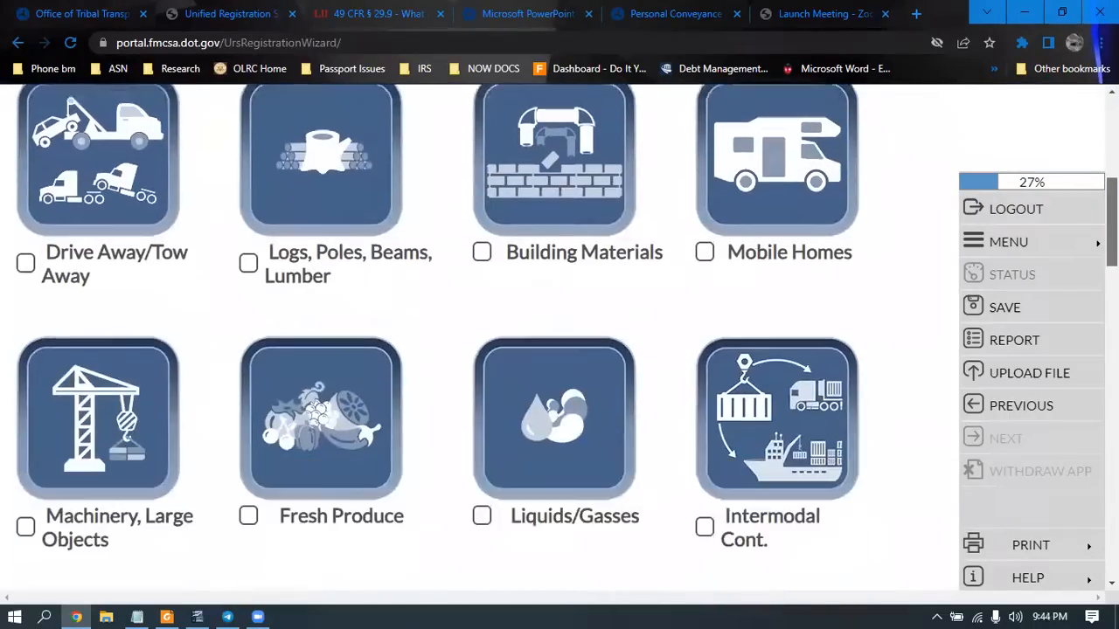
scroll(559, 336, down, 2)
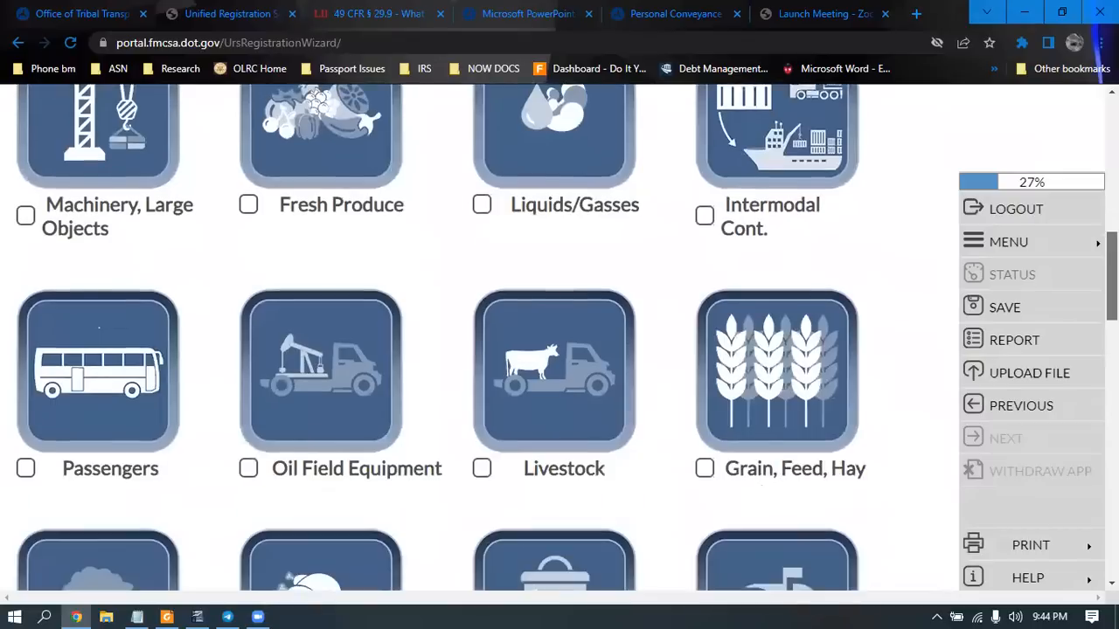
click(25, 455)
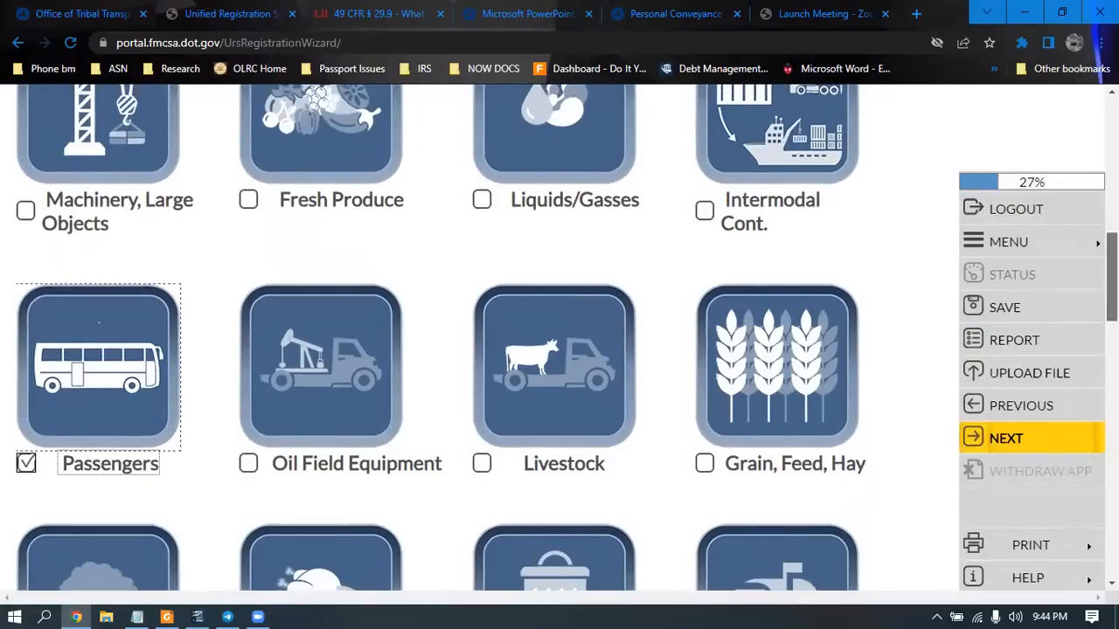
scroll(1111, 280, up, 2)
scroll(566, 337, up, 2)
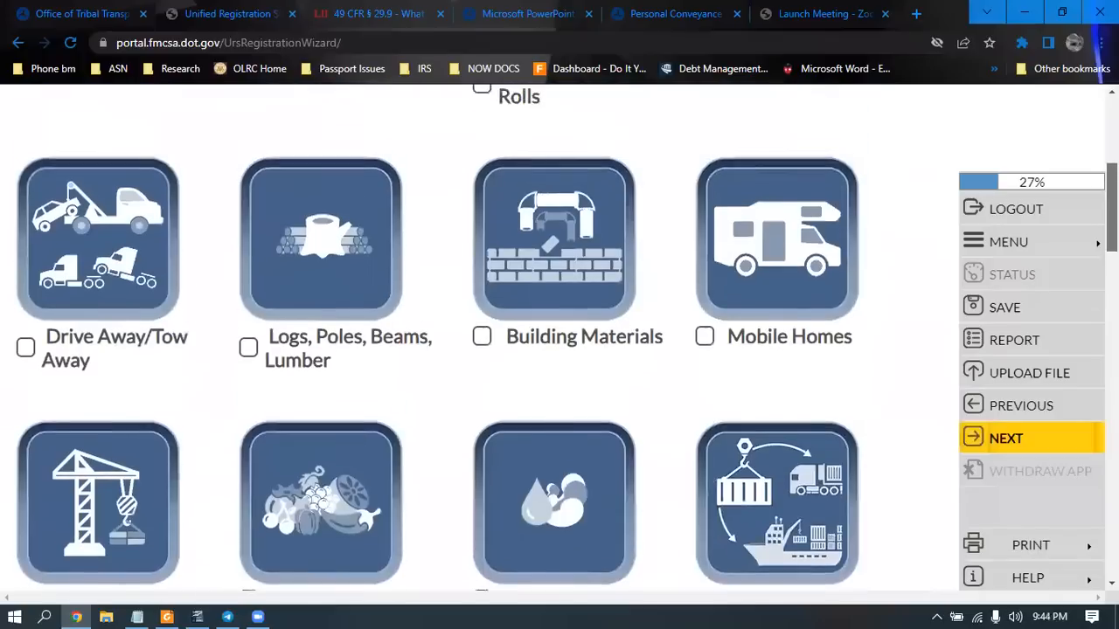
scroll(567, 337, up, 3)
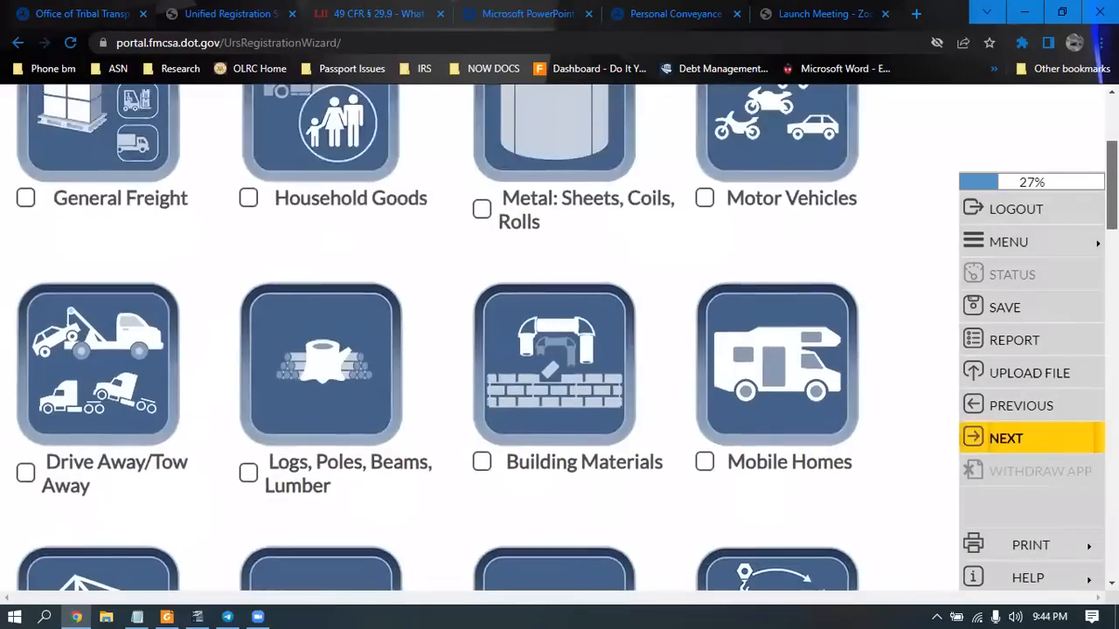
scroll(560, 332, down, 3)
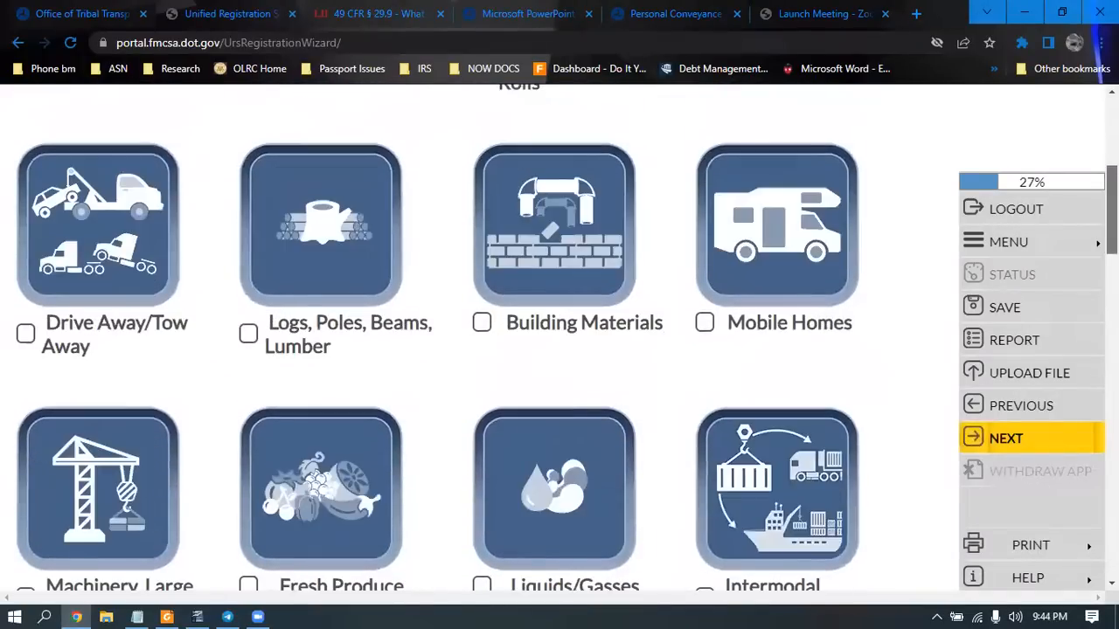
click(1025, 439)
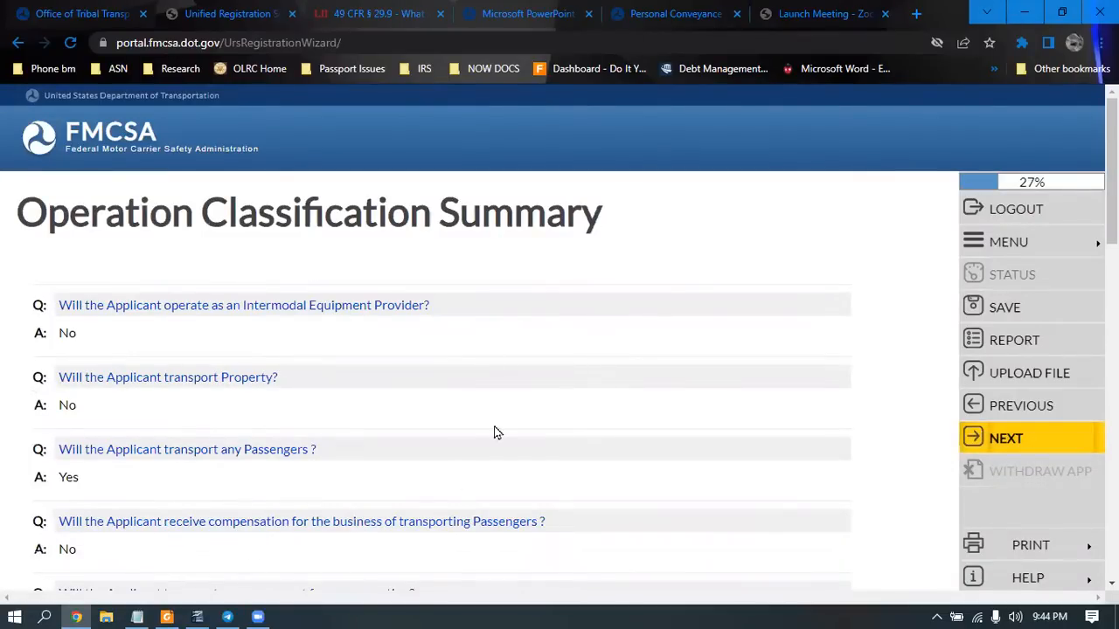
Accept the Operation Classification Summary to move on to the Vehicles section
click(1007, 437)
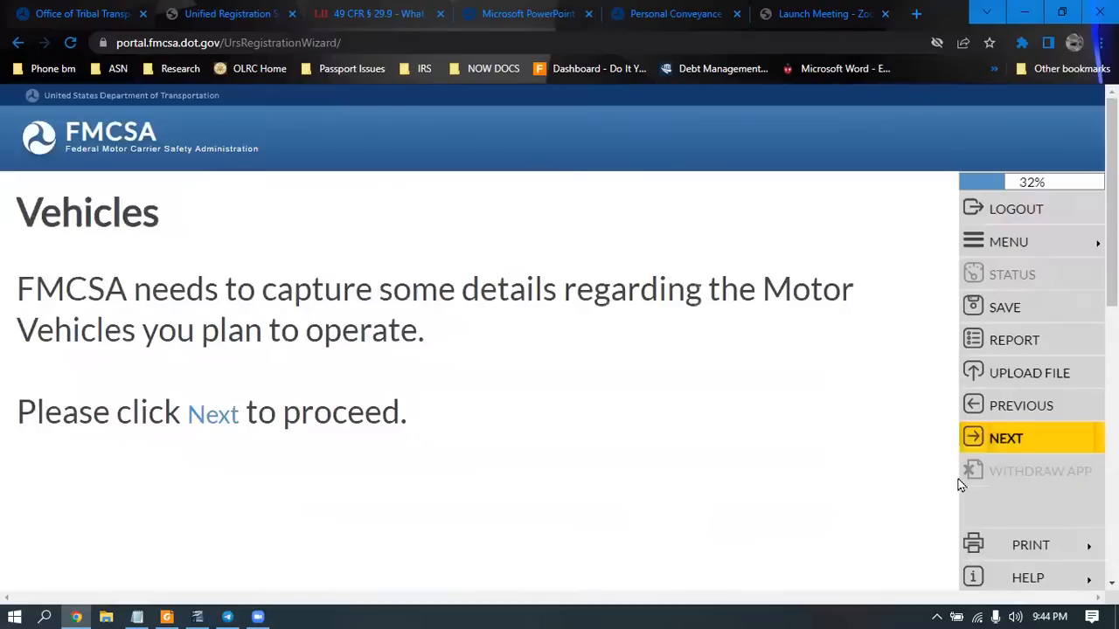
Enter 7 Non-CMV Passenger vehicles and save the count
click(1006, 442)
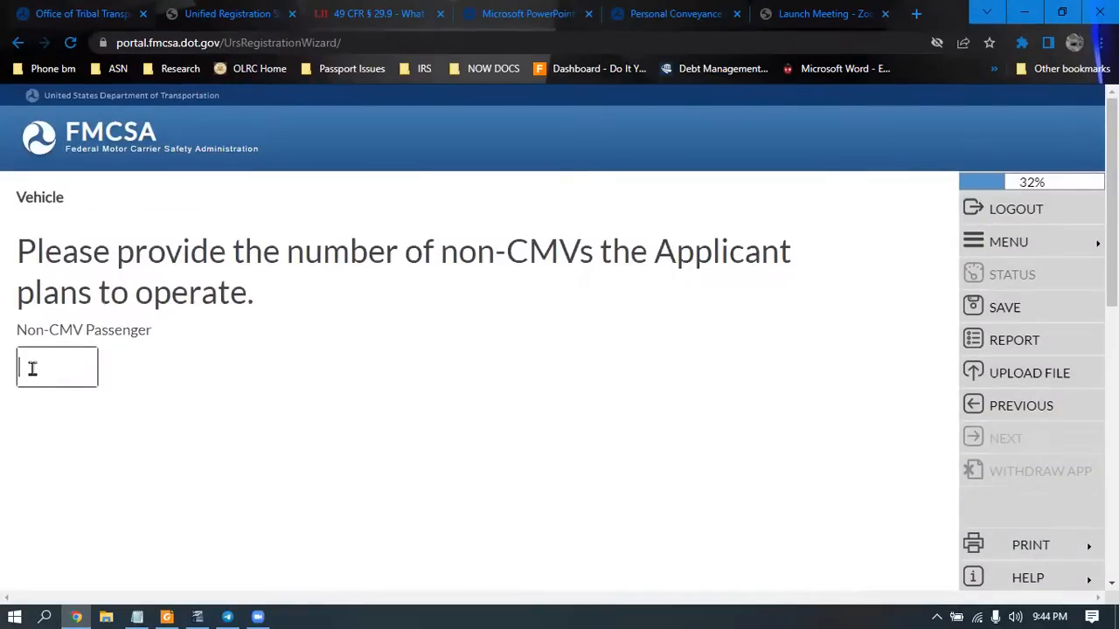
text(7)
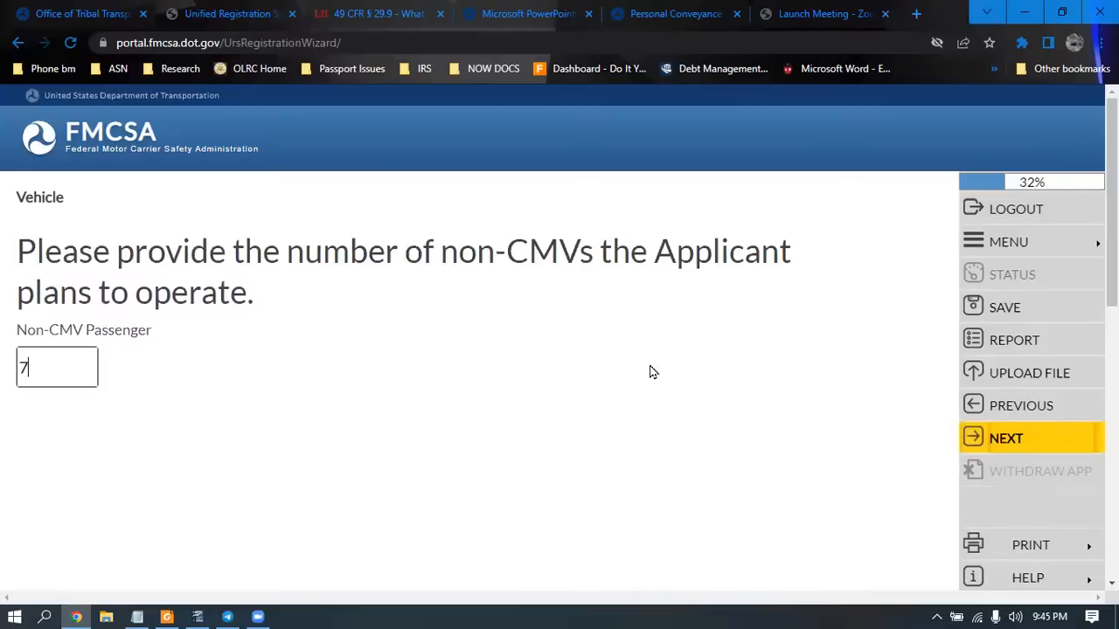
click(1029, 444)
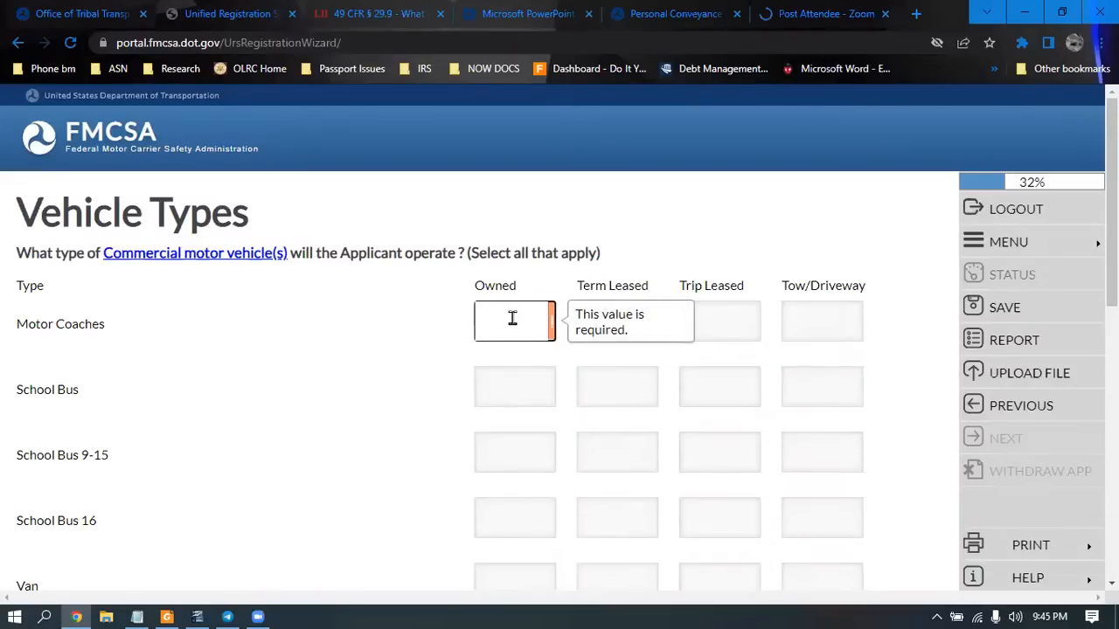
Enter 0 owned, term leased, trip leased and tow/driveway counts for Motor Coaches through Van
text(0)
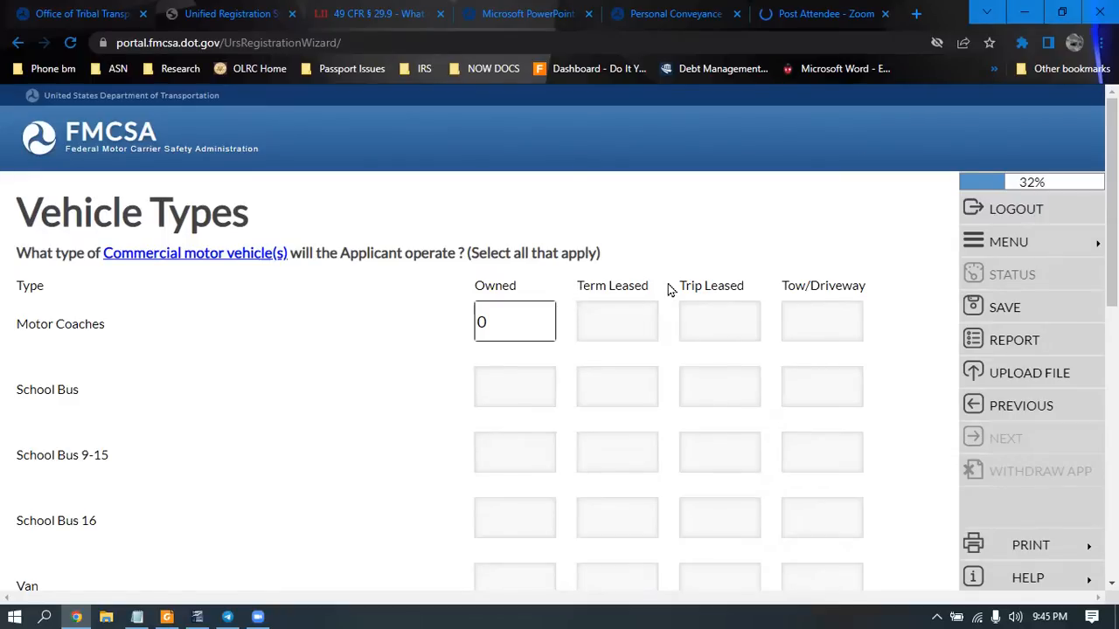
click(597, 313)
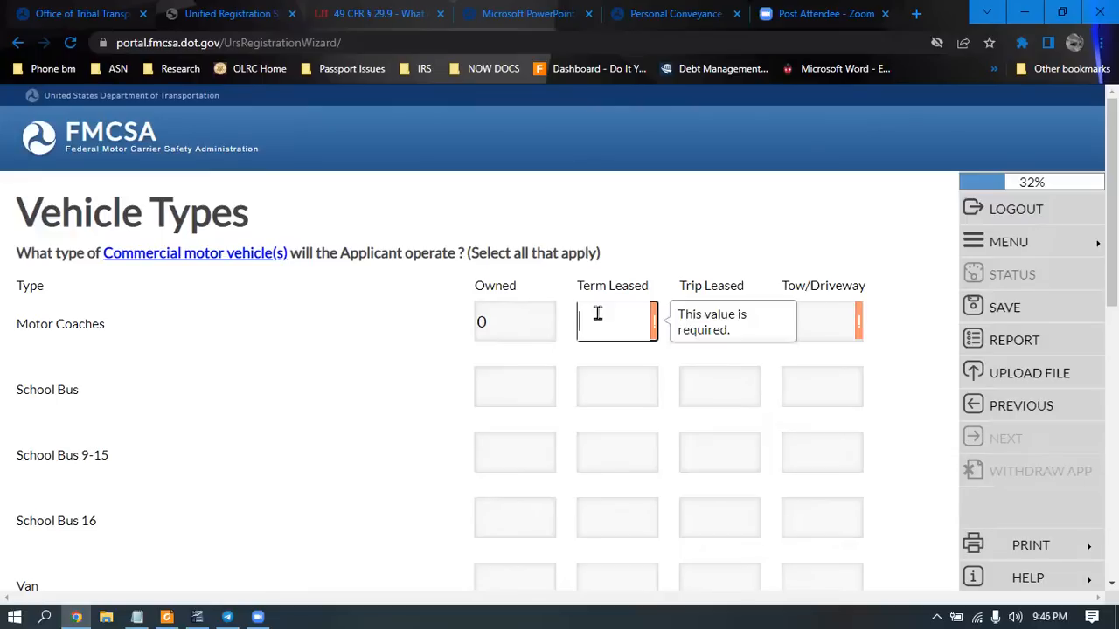
text(0)
key(Tab)
text(0)
key(Tab)
text(0)
key(Tab)
text(0)
key(Tab)
text(0)
key(Tab)
text(0)
key(Tab)
text(0)
key(Tab)
text(0)
key(Tab)
text(0)
key(Tab)
text(0)
key(Tab)
text(0)
key(Tab)
text(0)
key(Tab)
text(0)
key(Tab)
text(0)
key(Tab)
text(0)
key(Tab)
text(0)
key(Tab)
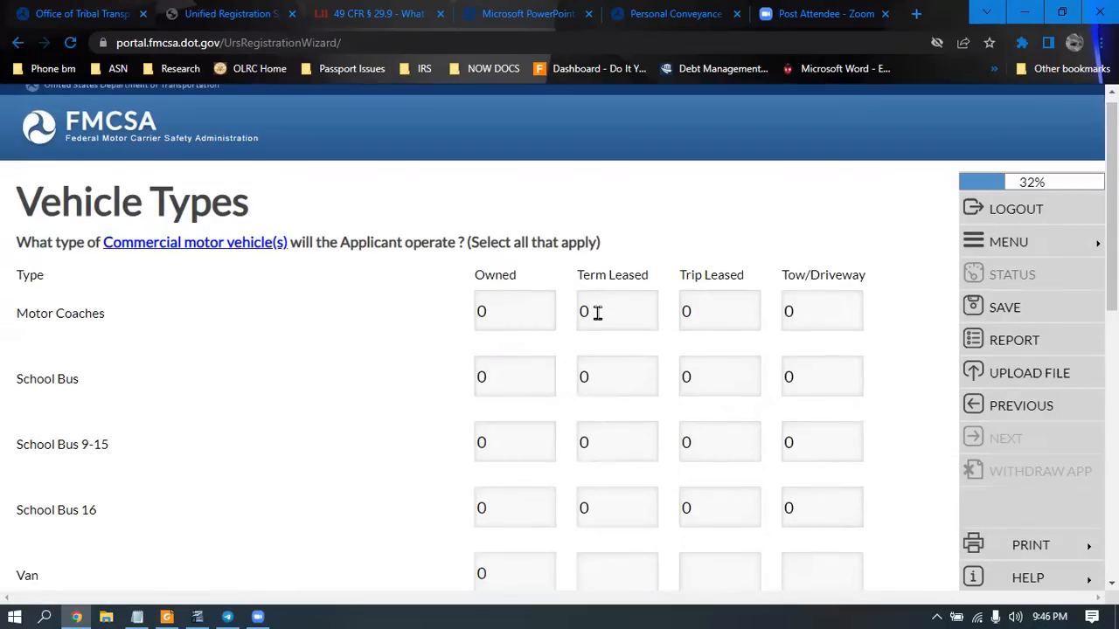
text(0)
key(Tab)
text(0)
key(Tab)
text(0)
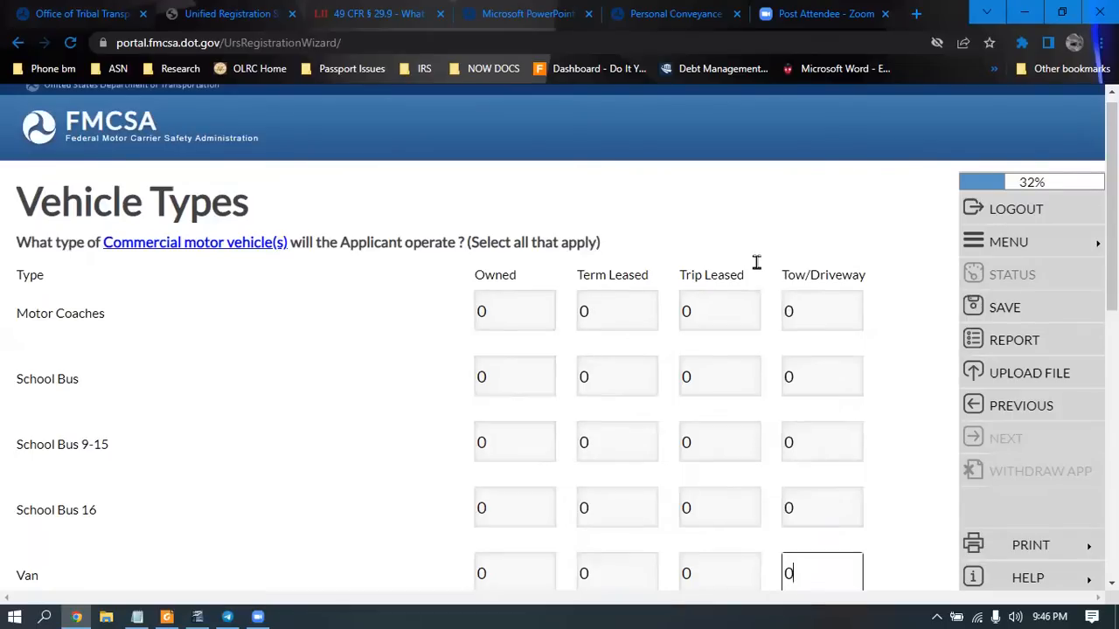
Enter 0 for every Van 9-15, Limousine and Limousine 9-15 count and submit the grid
scroll(822, 266, down, 3)
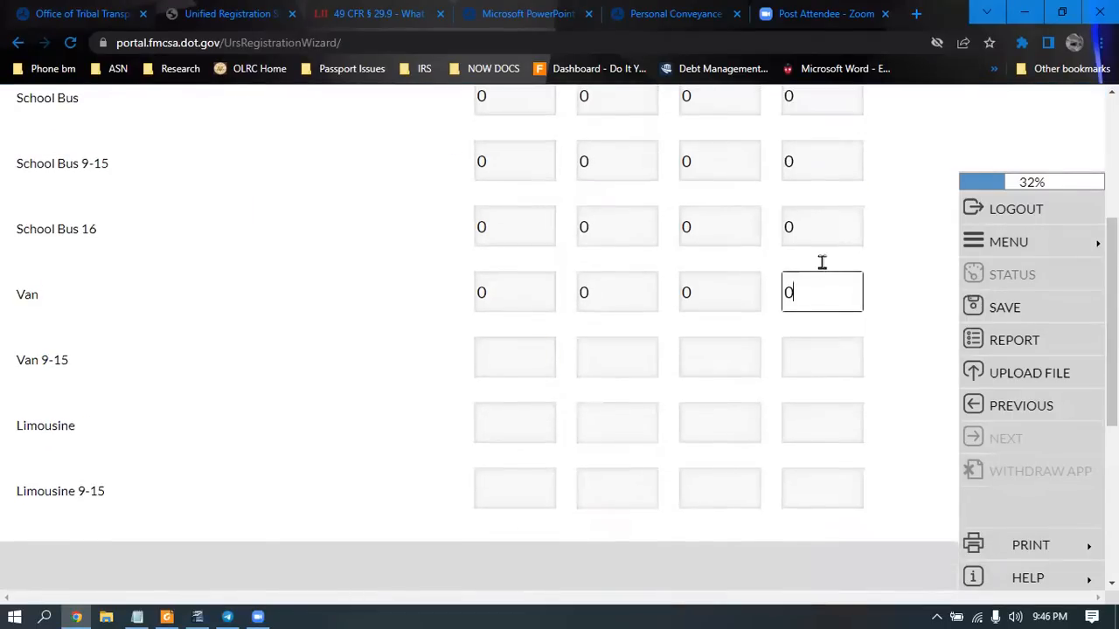
click(490, 356)
text(0)
key(Tab)
text(0)
key(Tab)
text(0)
key(Tab)
text(0)
key(Tab)
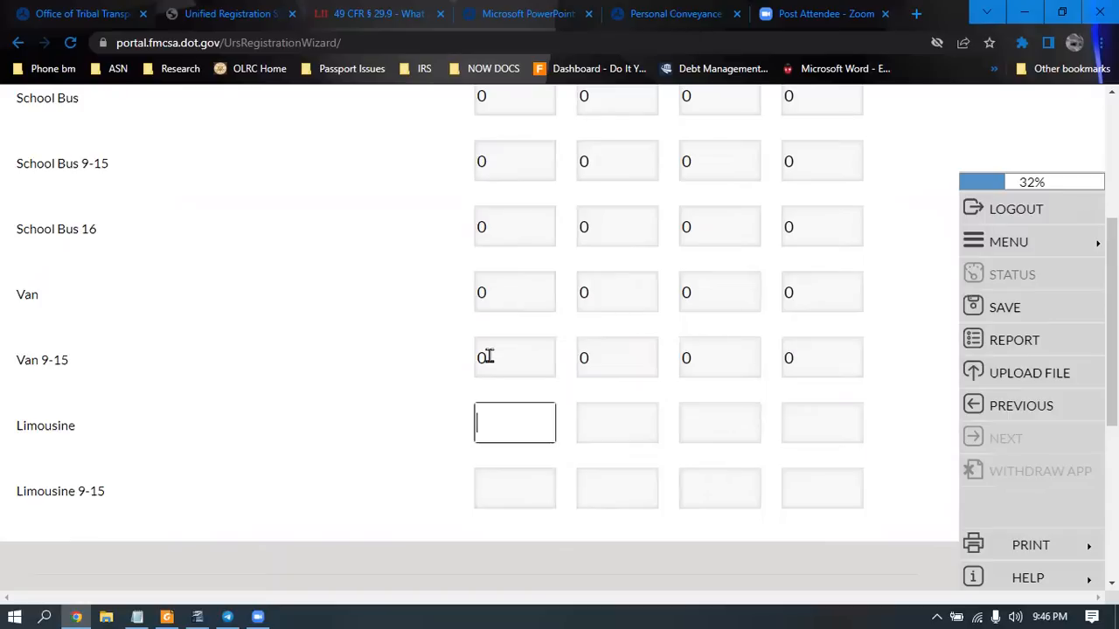
text(0)
key(Tab)
text(0)
key(Tab)
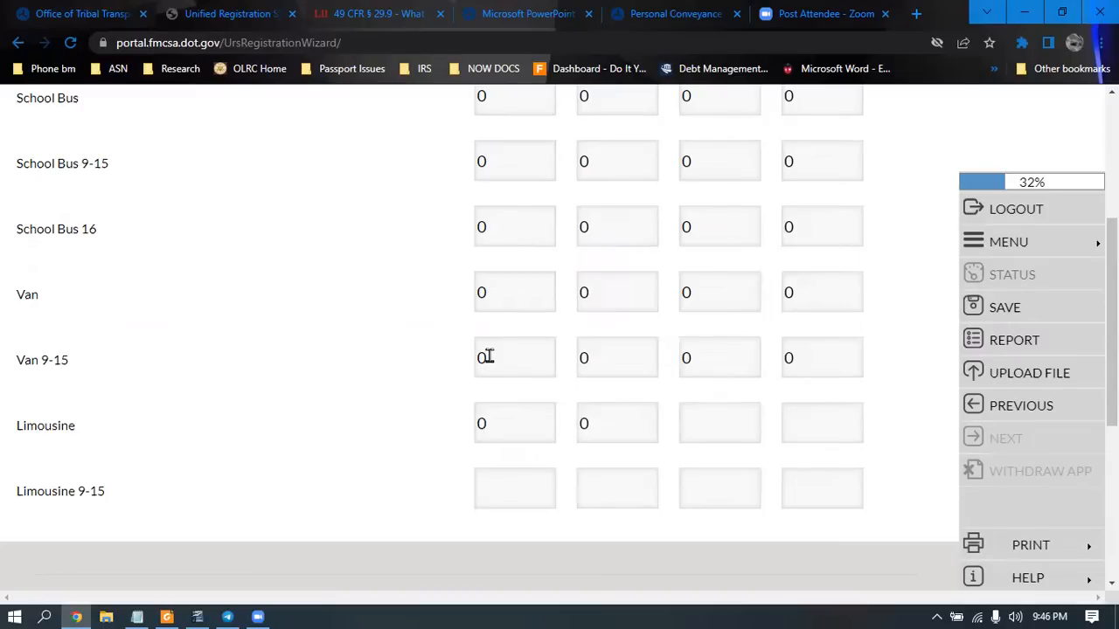
text(0)
key(Tab)
text(0)
key(Tab)
text(0)
key(Tab)
text(0)
key(Tab)
text(0)
key(Tab)
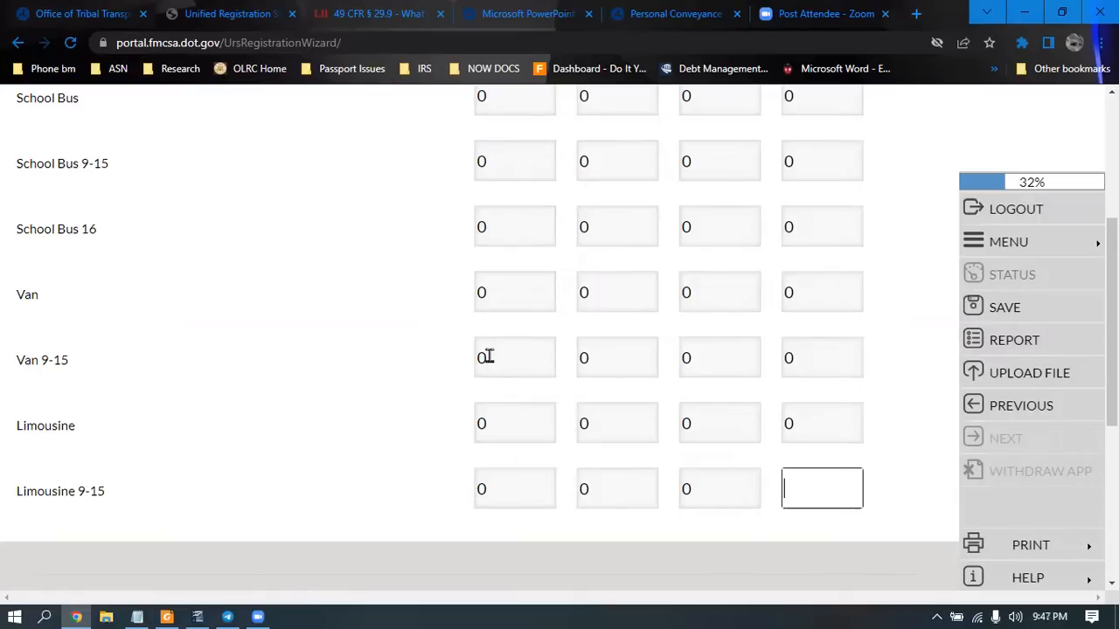
text(0)
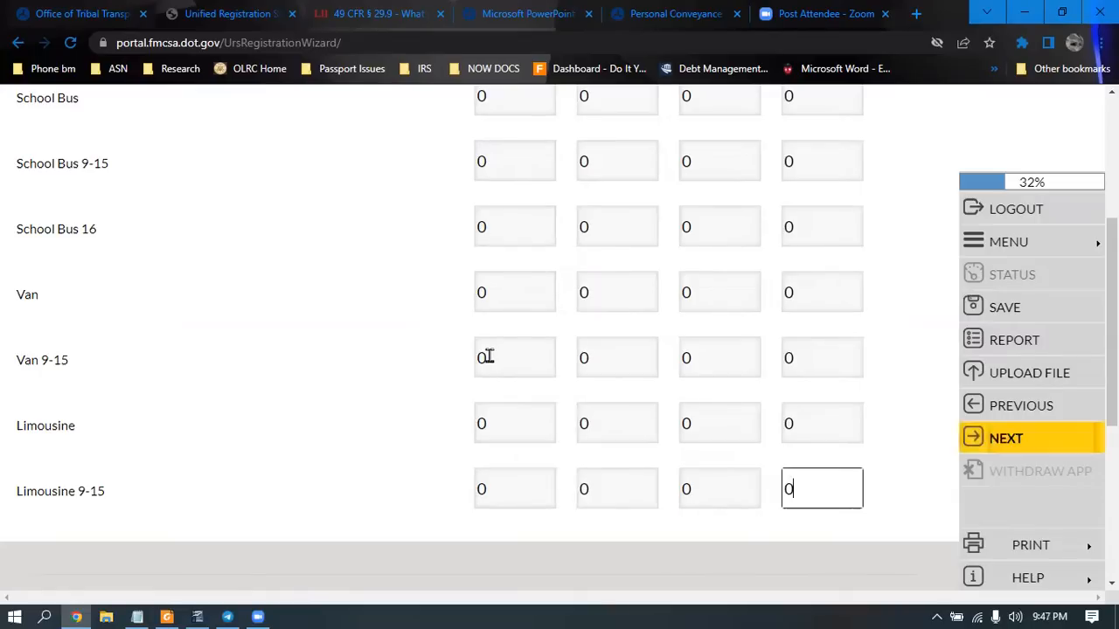
click(1003, 435)
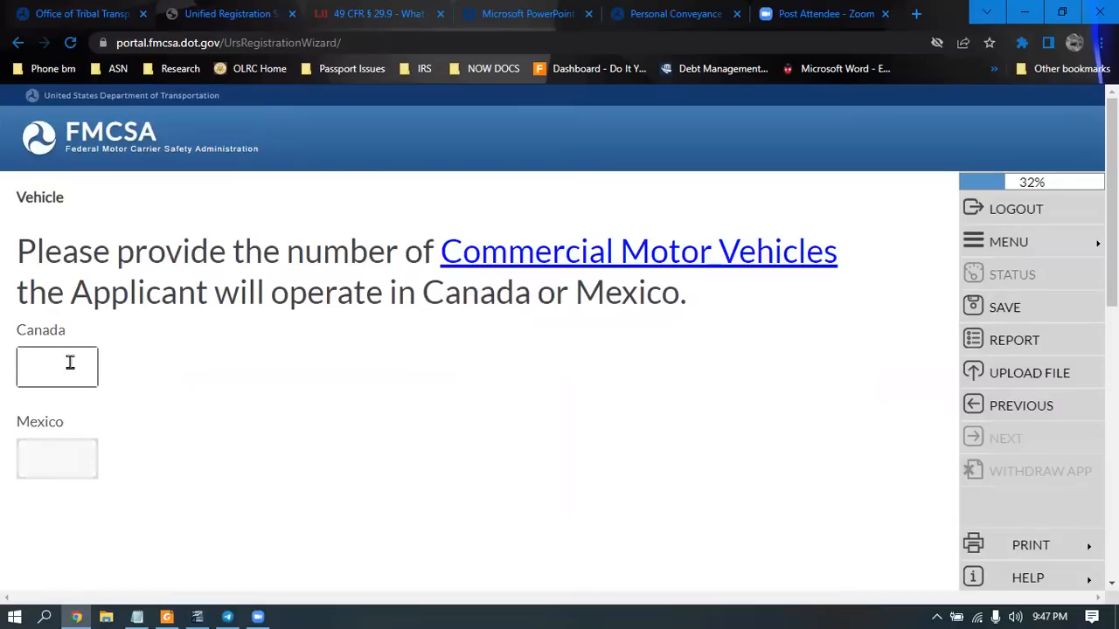
Set the Canada and Mexico vehicle counts to 0 and submit them
text(0)
key(Tab)
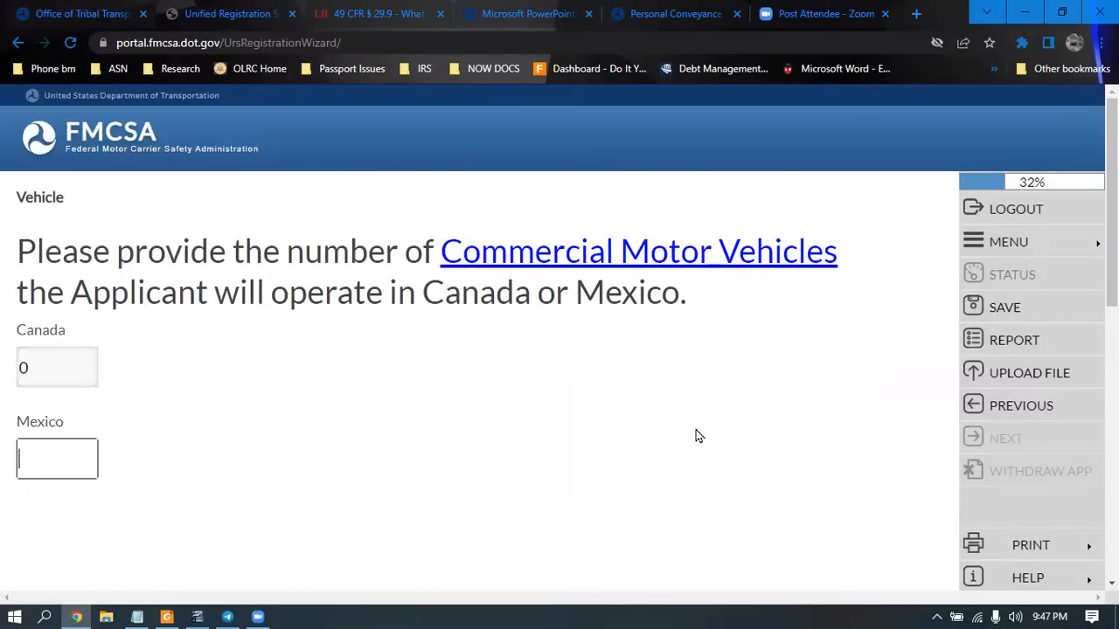
text(0)
click(1014, 425)
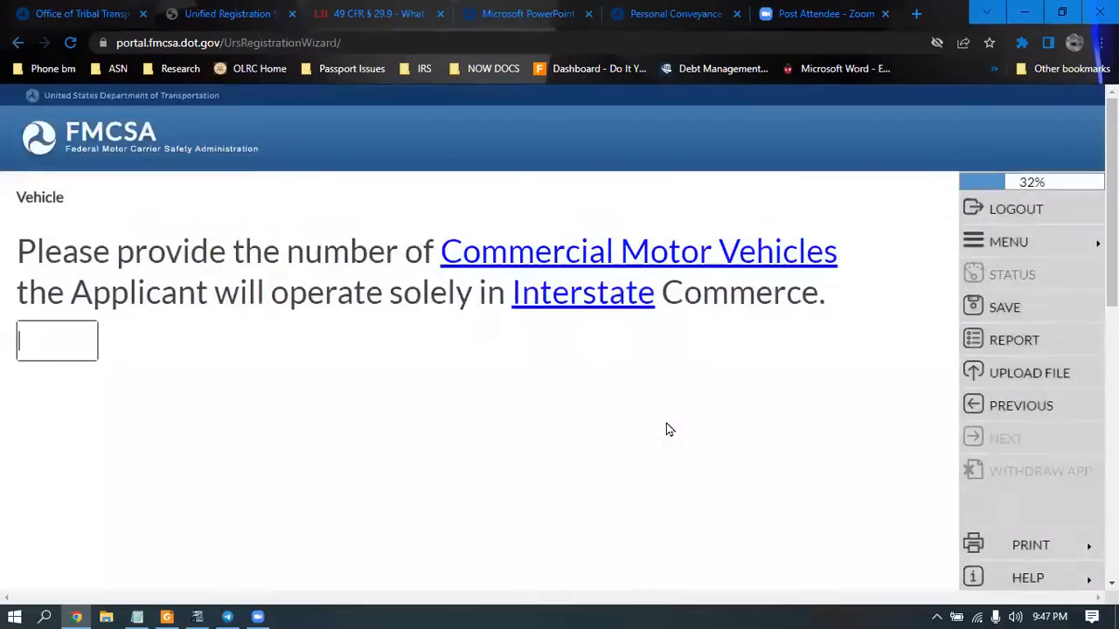
Enter 0 interstate-only commercial motor vehicles and submit
click(39, 335)
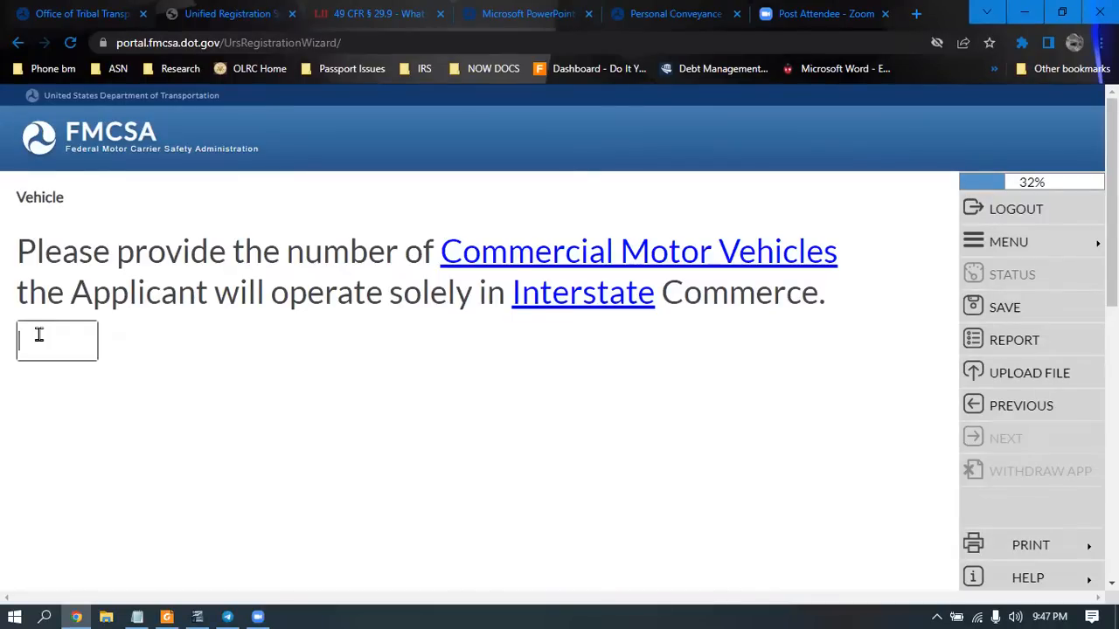
text(0)
click(1020, 441)
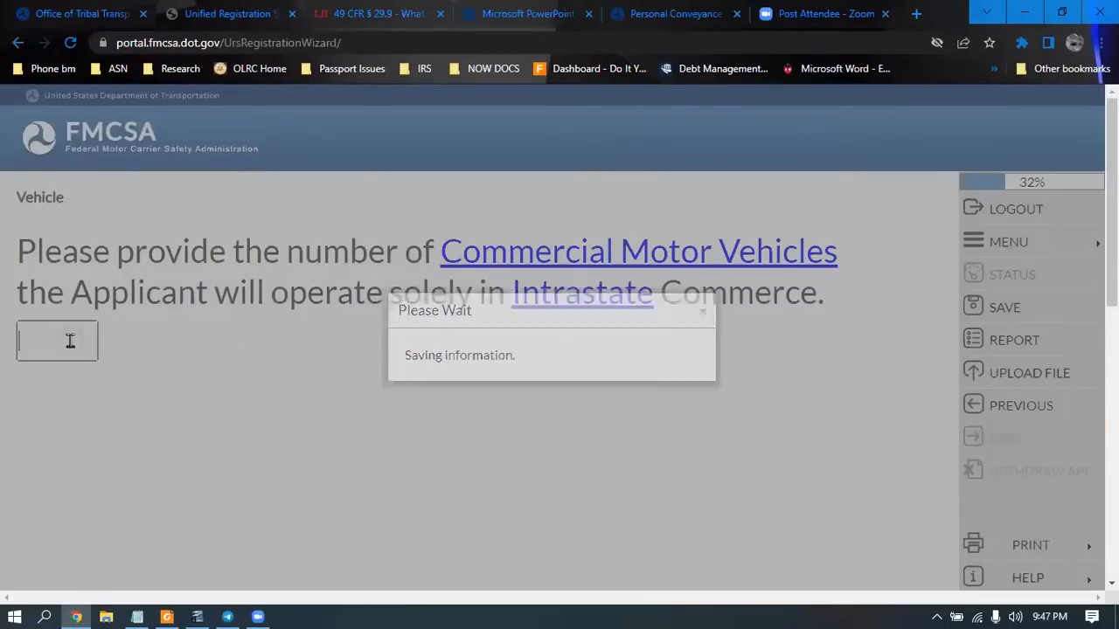
Enter 0 intrastate-only vehicles and accept the Vehicle Summary
text(0)
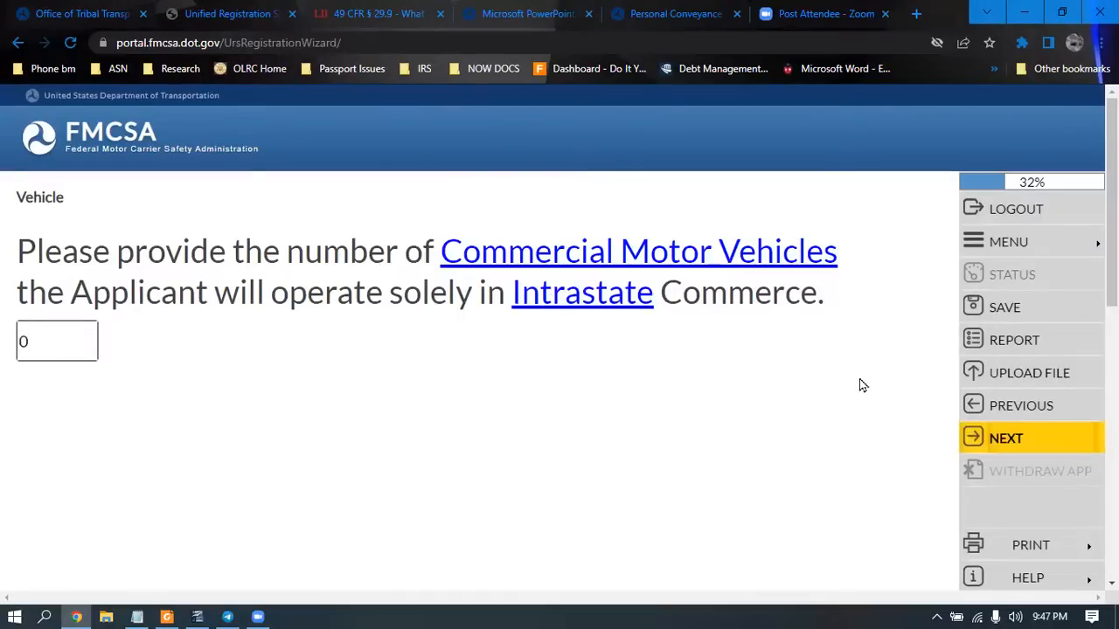
click(1000, 437)
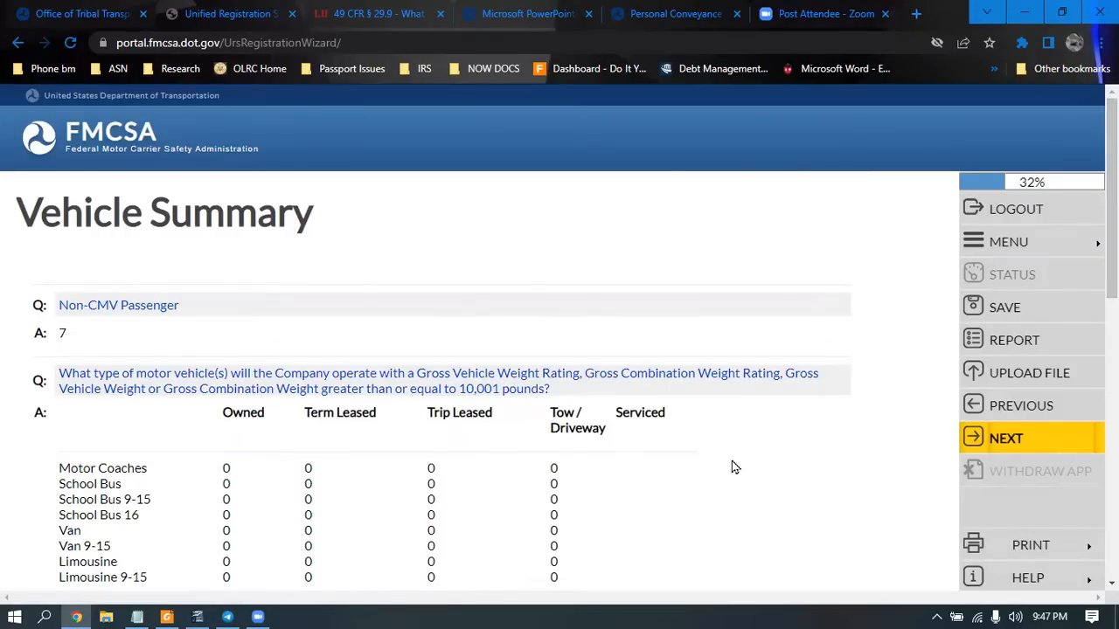
click(1032, 448)
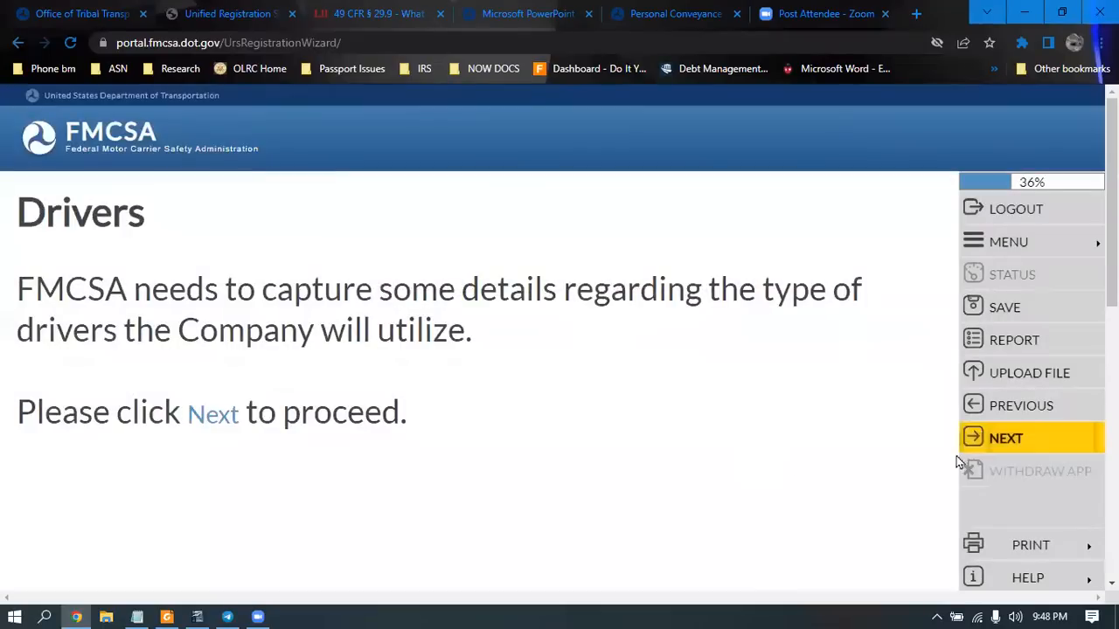
Enter 0 interstate drivers within and beyond 100 air-miles
click(1027, 448)
click(1026, 449)
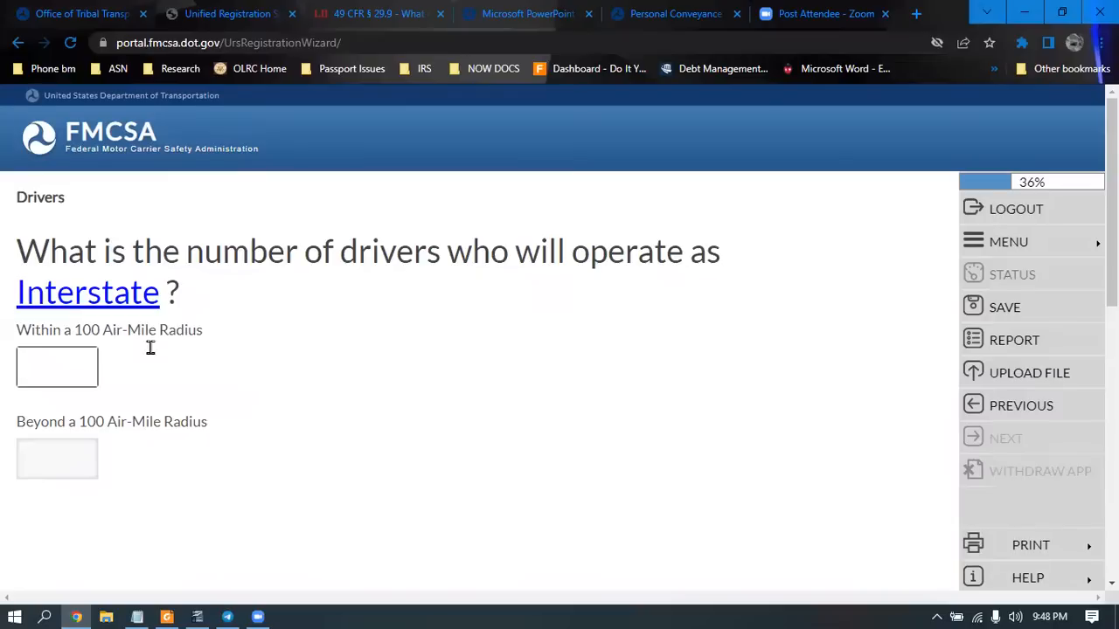
text(0)
key(Tab)
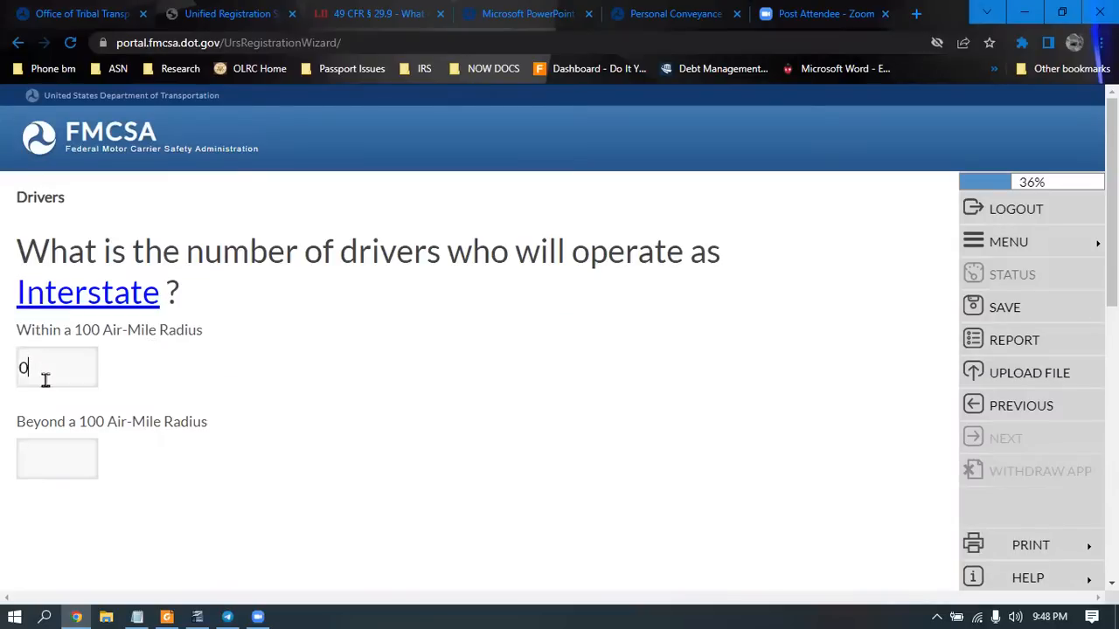
text(0)
click(1001, 441)
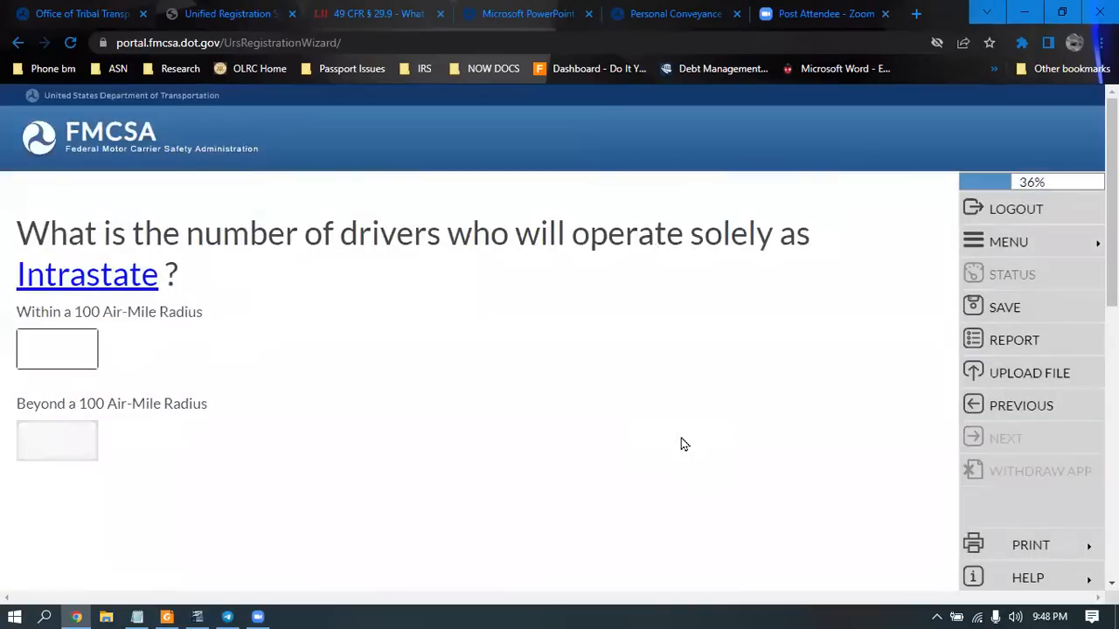
Enter 0 intrastate drivers within and beyond 100 air-miles and 0 CDL drivers
text(0)
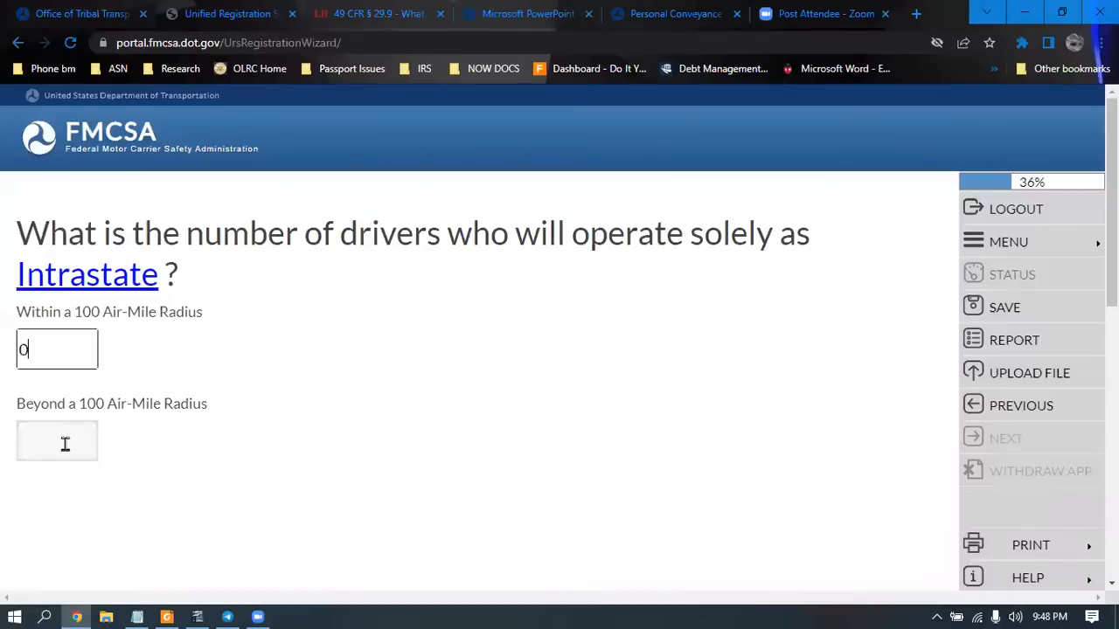
click(65, 444)
text(0)
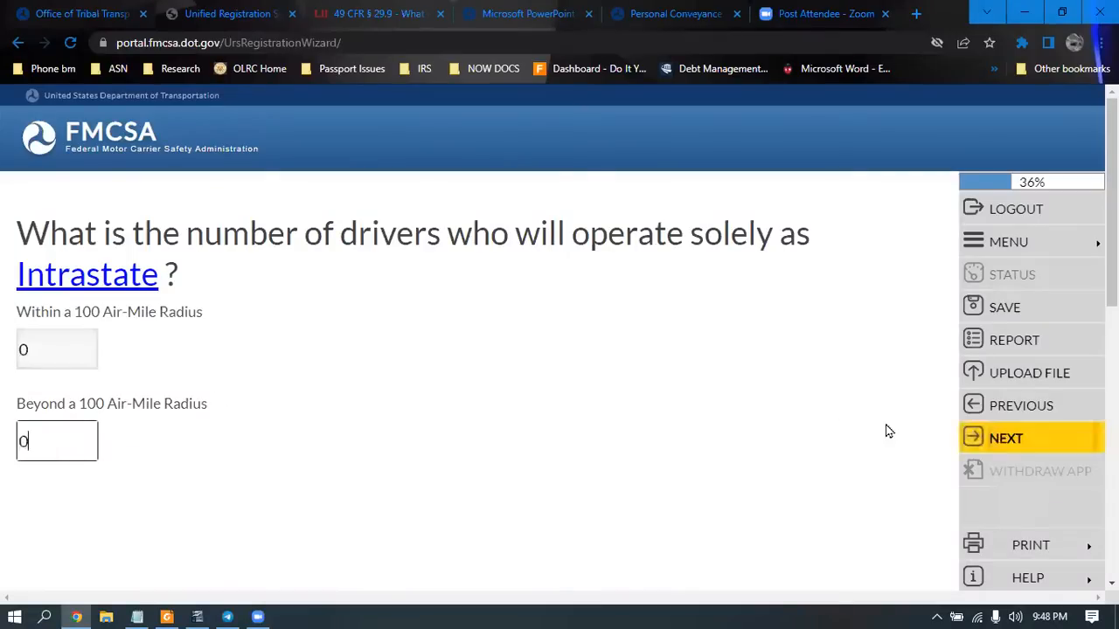
click(1004, 441)
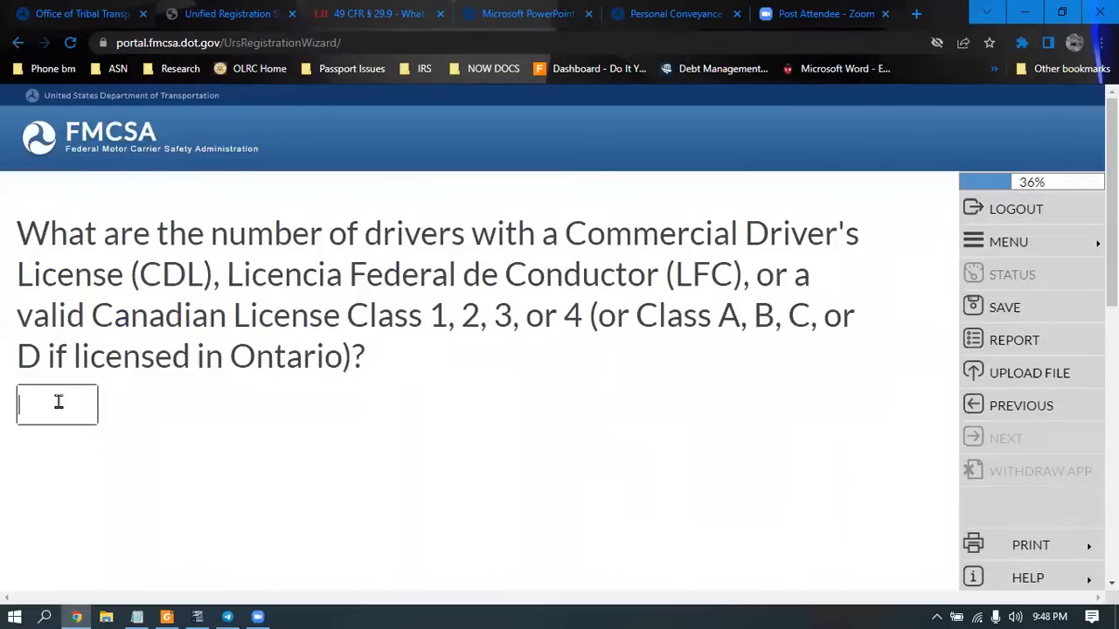
text(0)
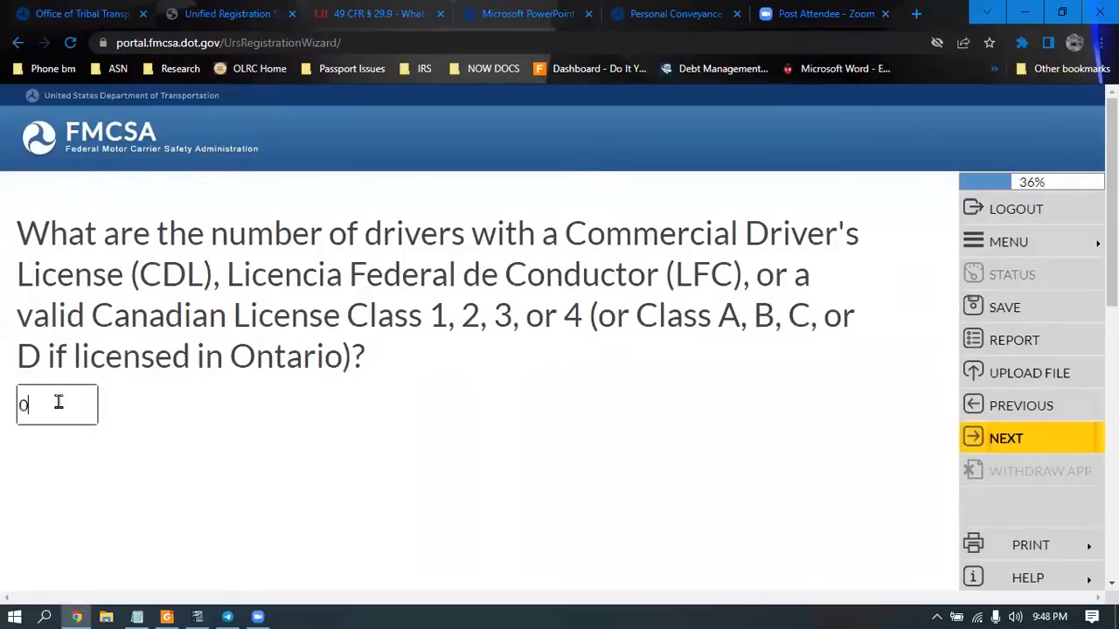
click(987, 444)
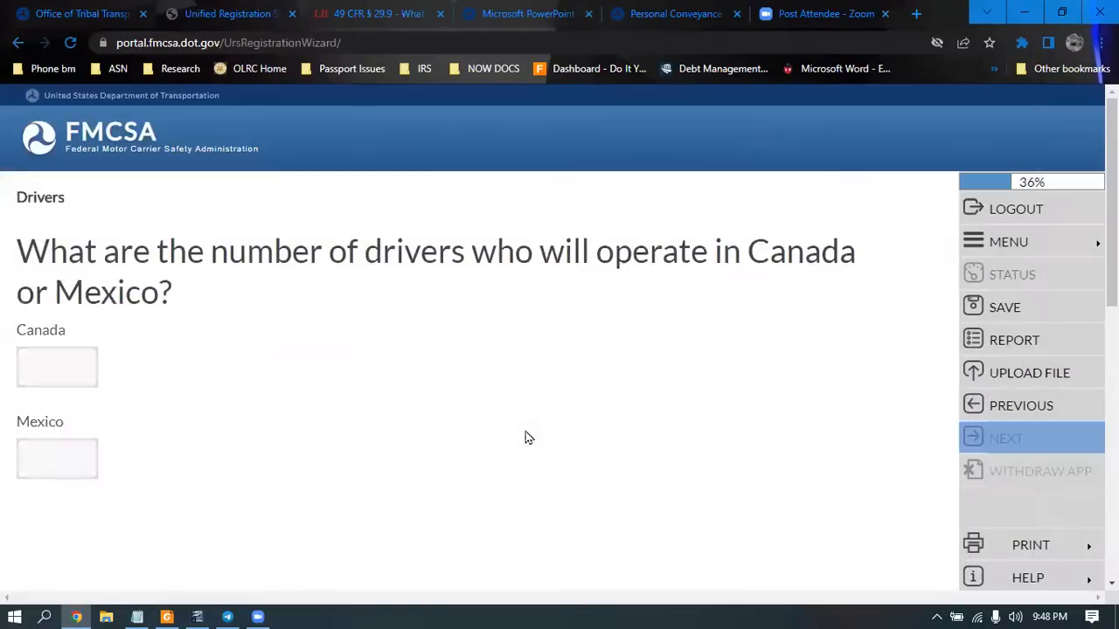
Set the Canada and Mexico driver counts to 0 and submit them
text(0)
key(Tab)
text(0)
click(977, 442)
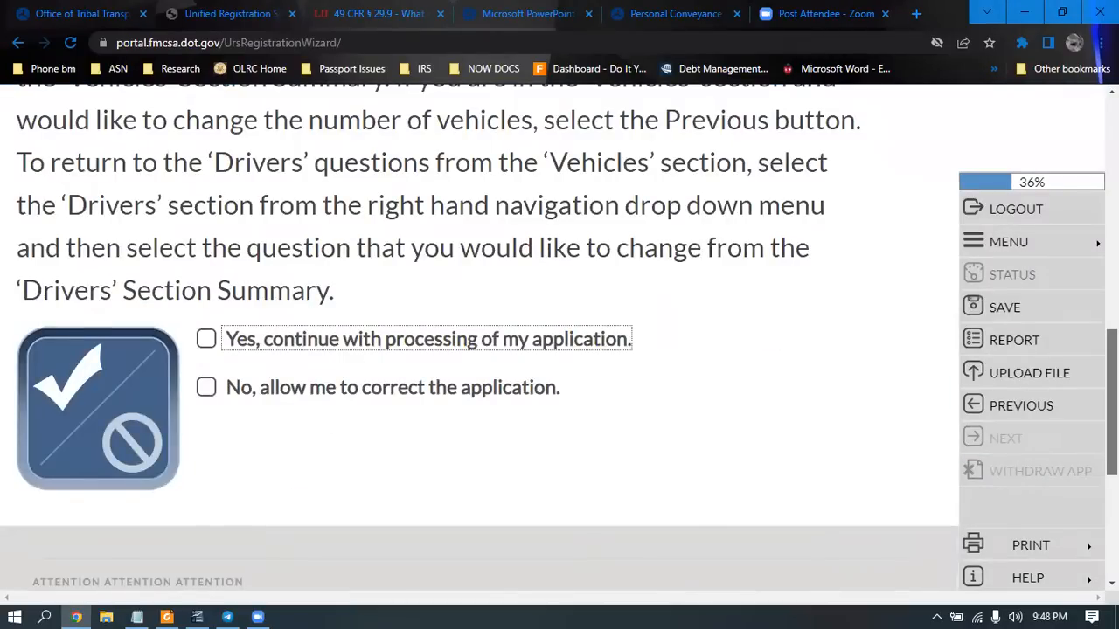
Confirm that 0 drivers and 0 CMVs is correct and accept the Driver Summary
scroll(481, 332, up, 5)
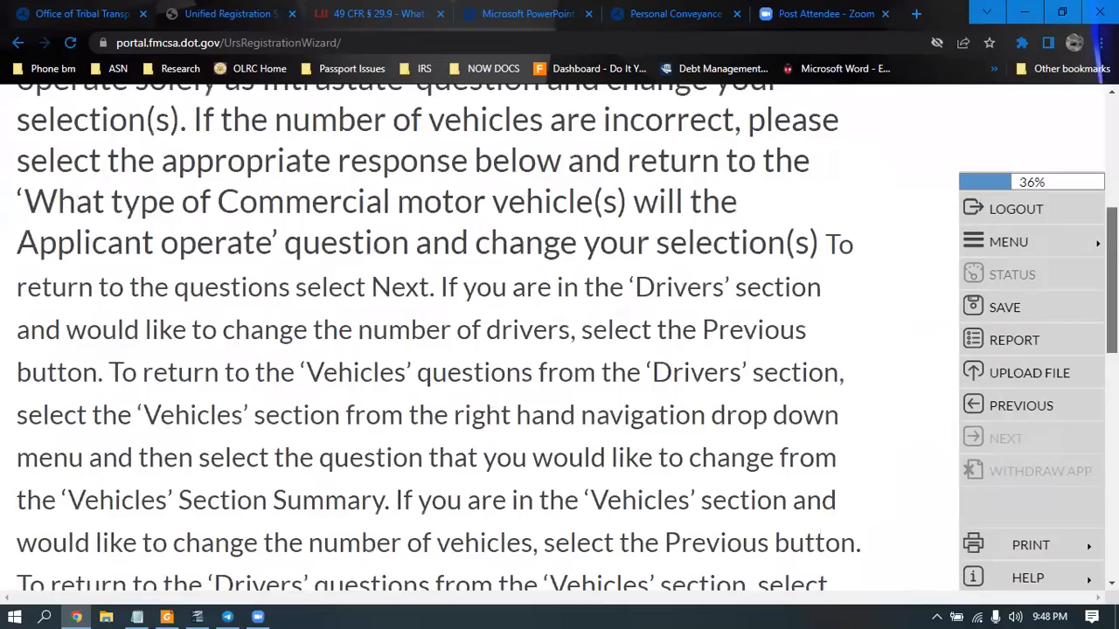
scroll(437, 332, up, 3)
scroll(437, 332, up, 1)
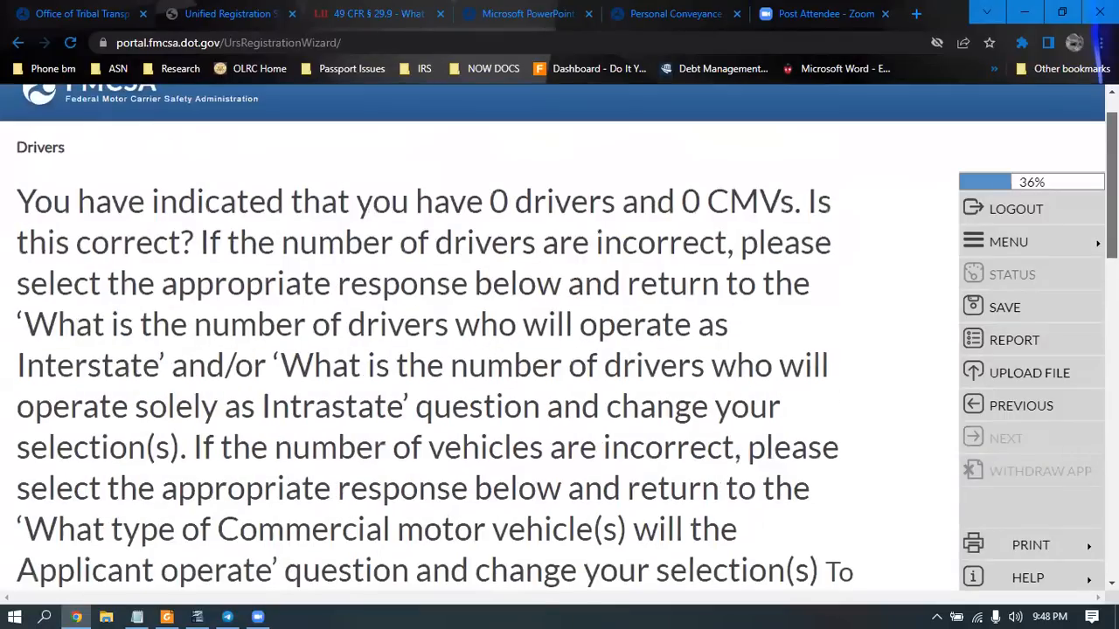
scroll(437, 332, down, 4)
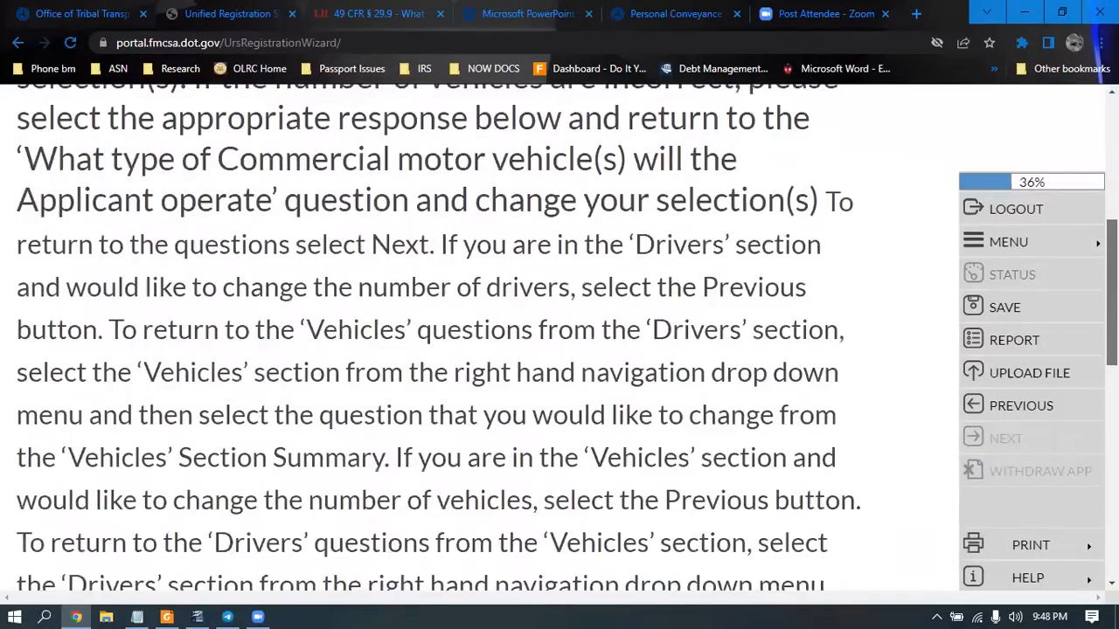
scroll(212, 493, down, 3)
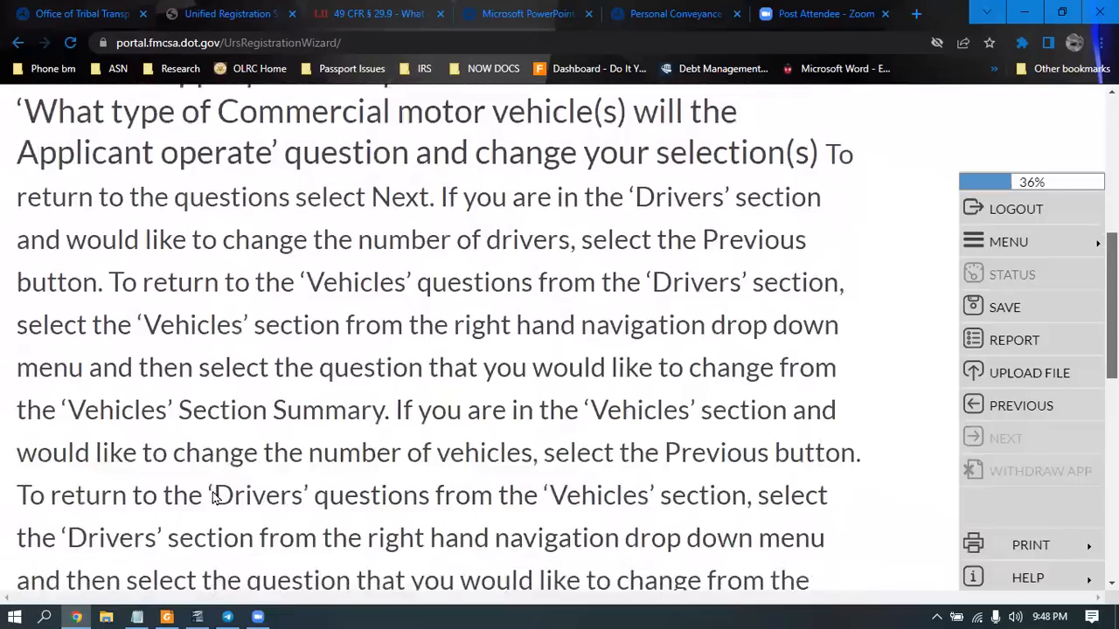
click(211, 495)
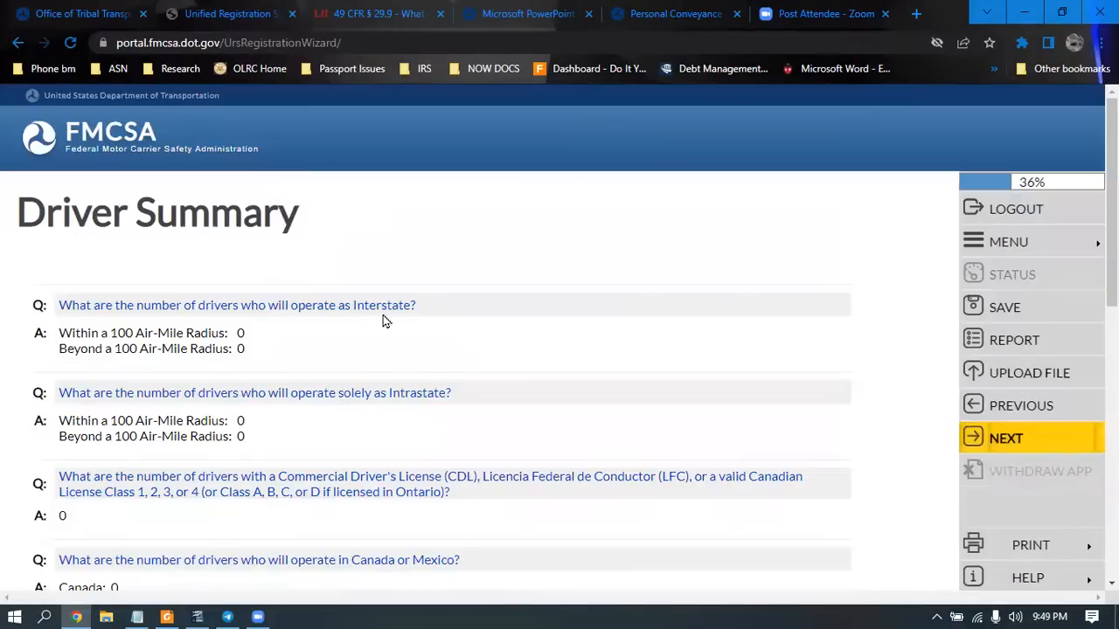
click(1039, 446)
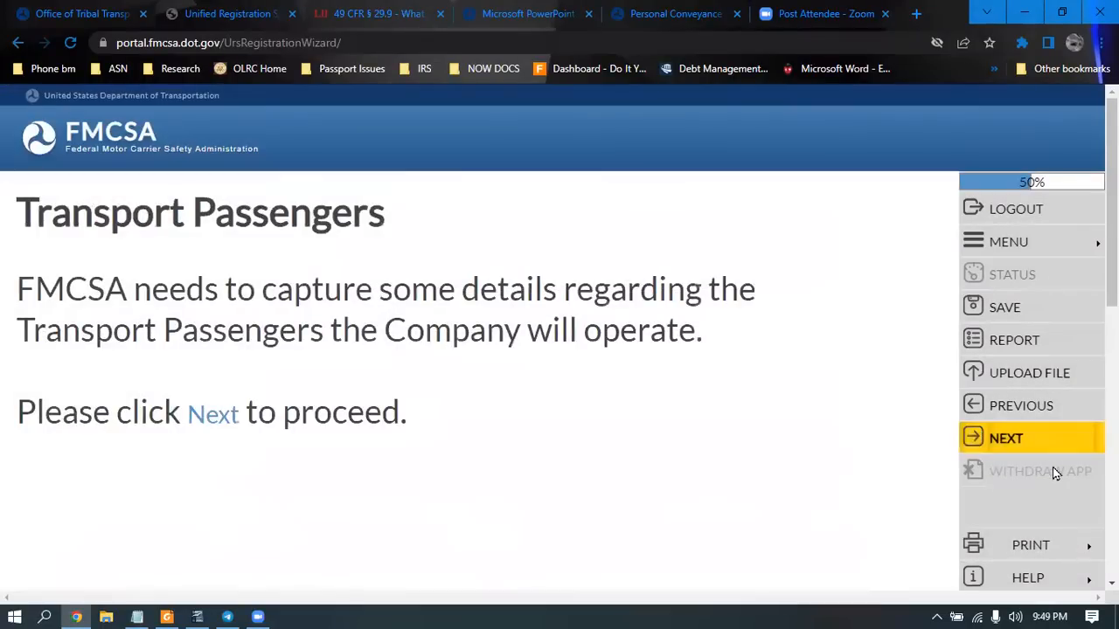
Answer No to the federal grant funds question and accept the transport passenger summary
click(1024, 444)
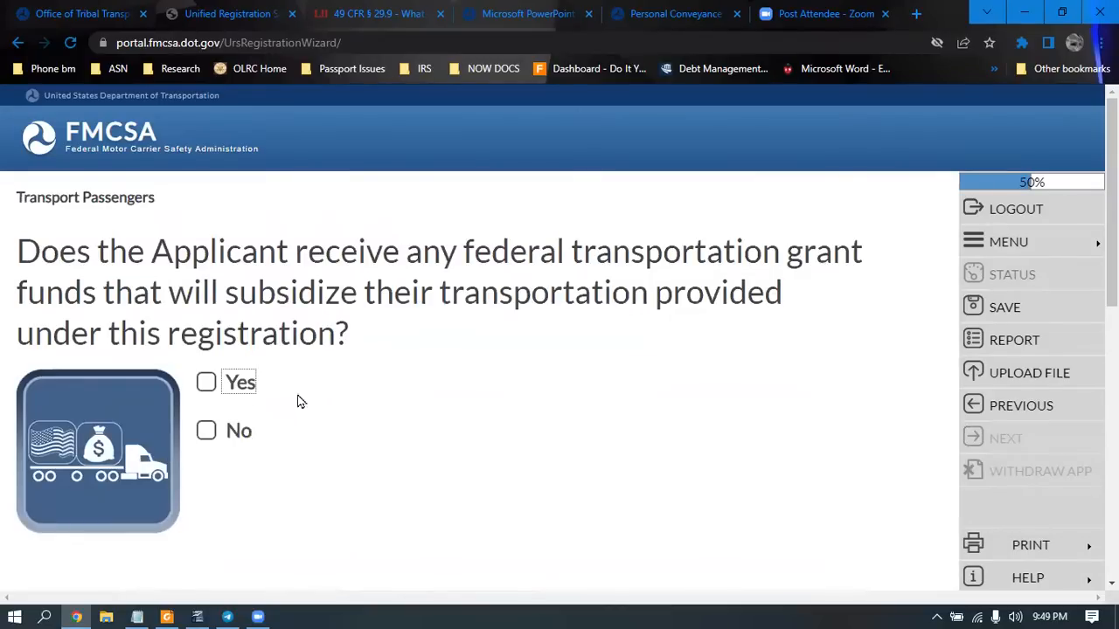
click(207, 434)
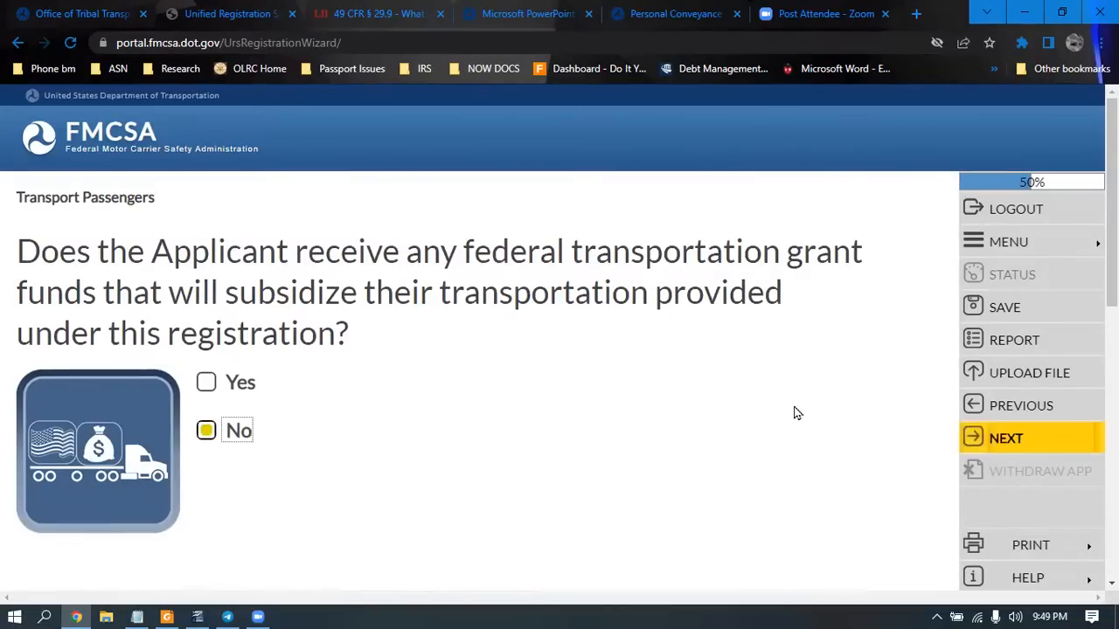
click(1004, 438)
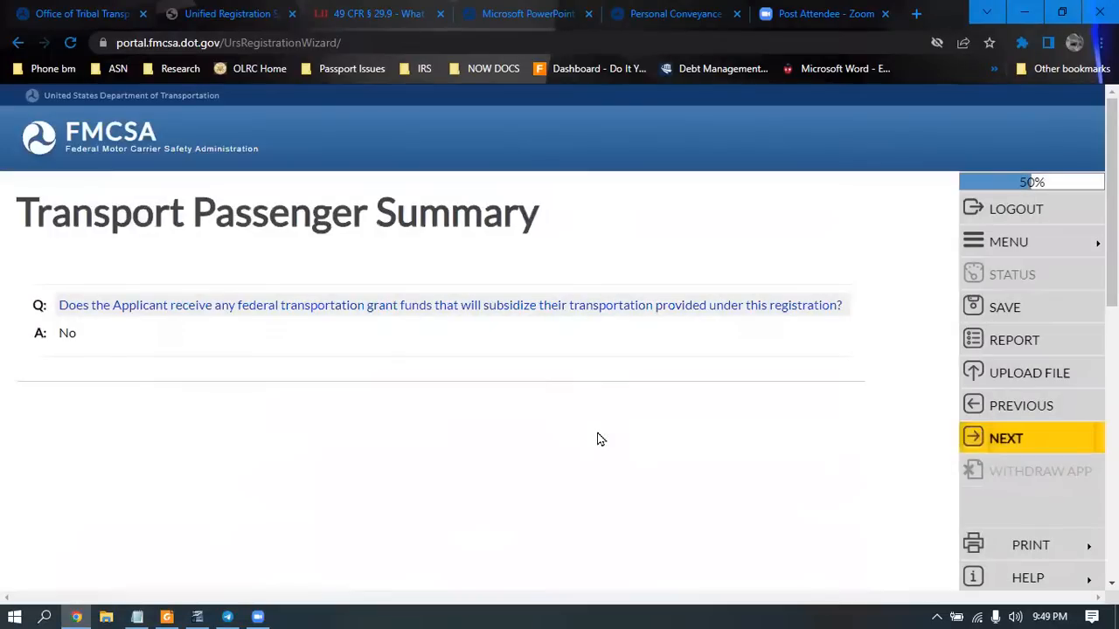
click(1005, 440)
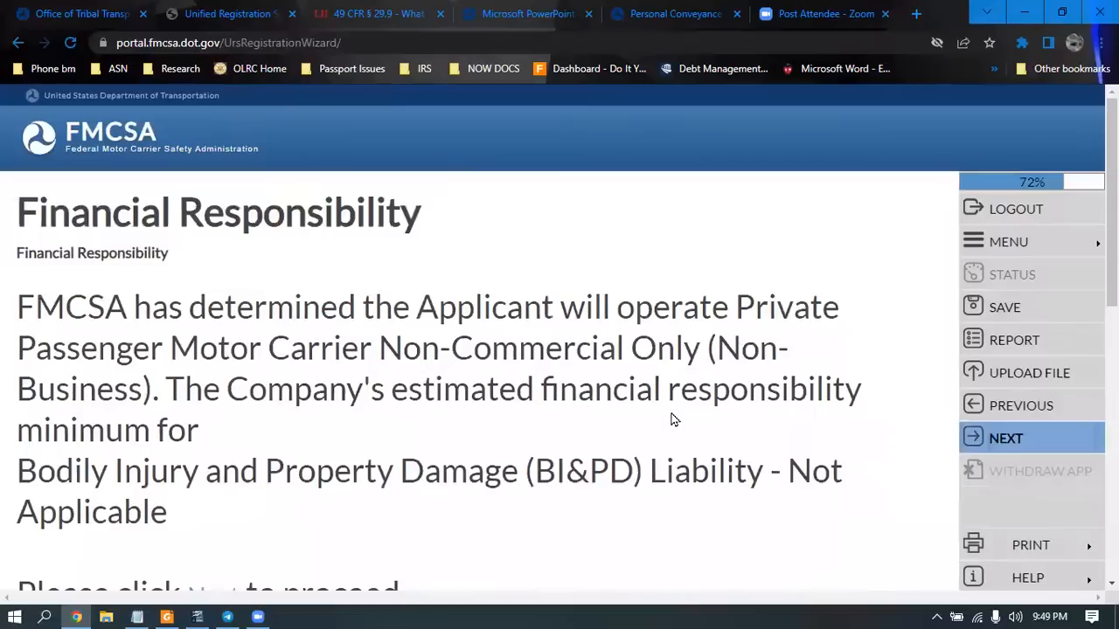
Move past the Financial Responsibility notice, where BI&PD liability does not apply
right_click(715, 444)
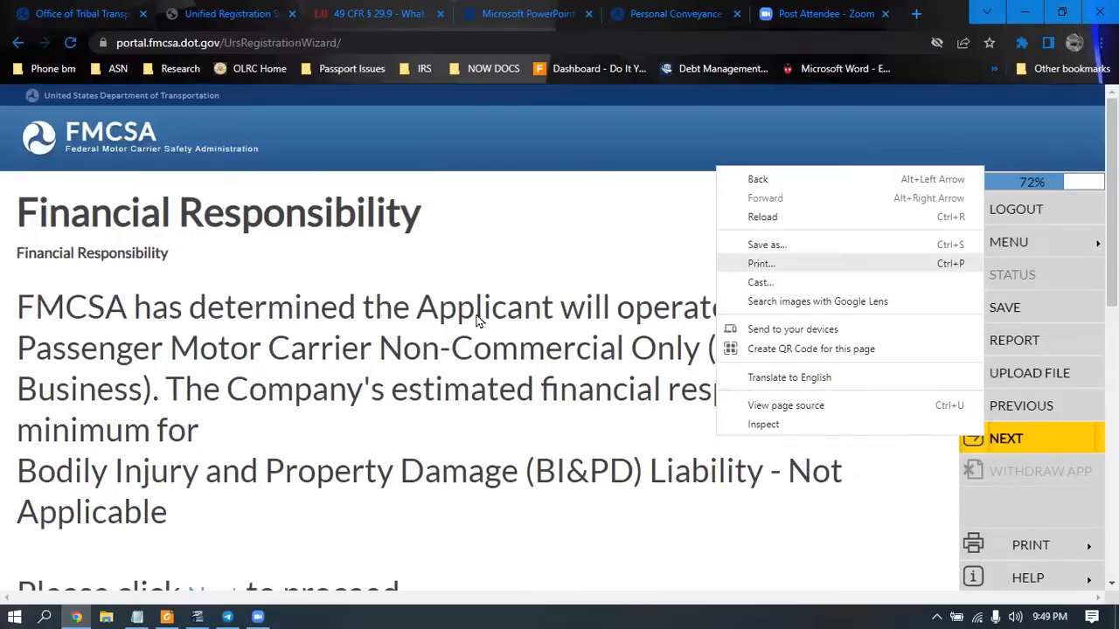
key(Escape)
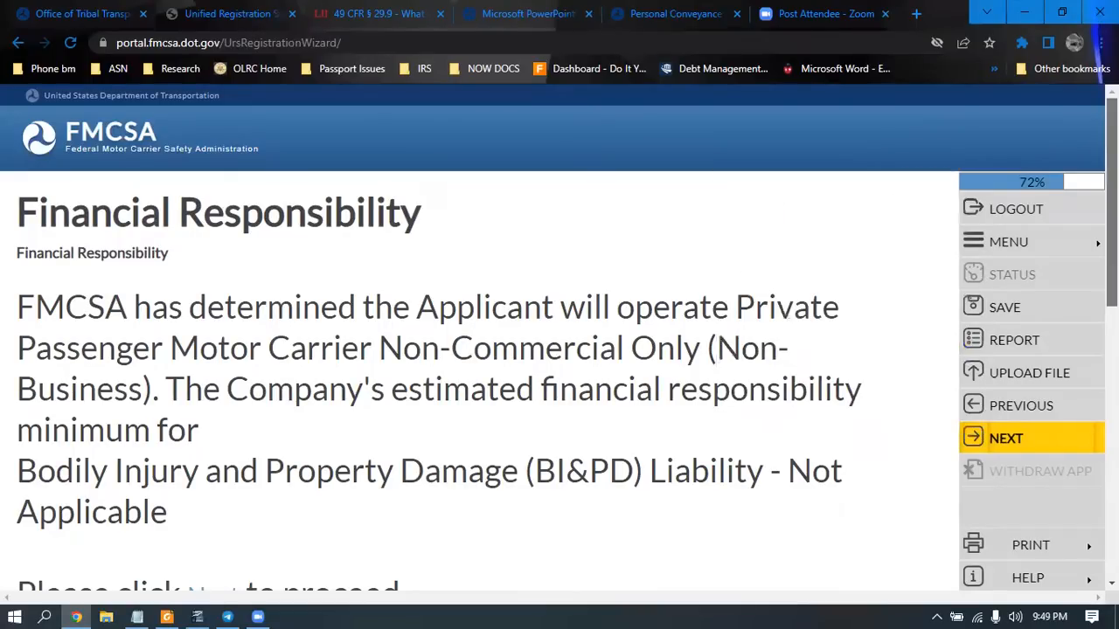
scroll(559, 337, down, 1)
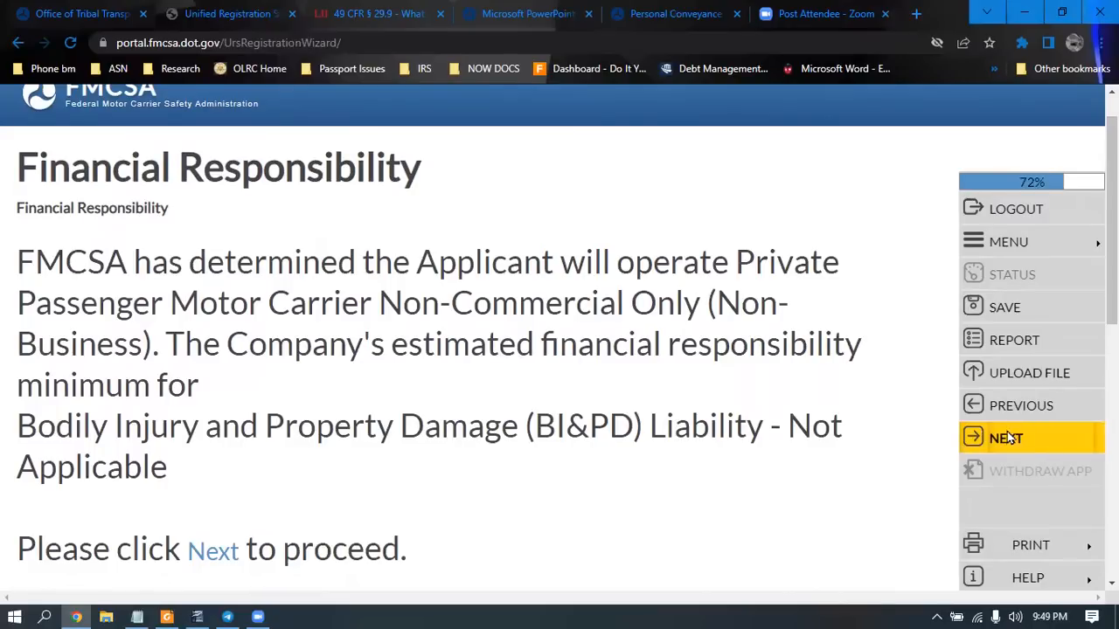
click(952, 440)
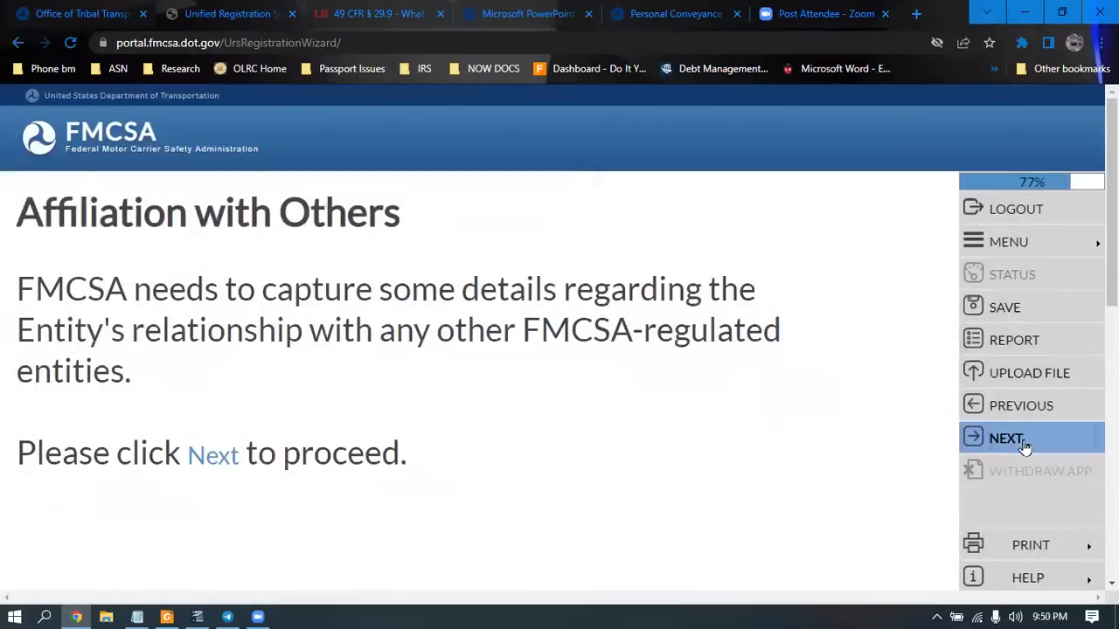
Answer No to the affiliation-with-others question and accept its summary
click(1022, 444)
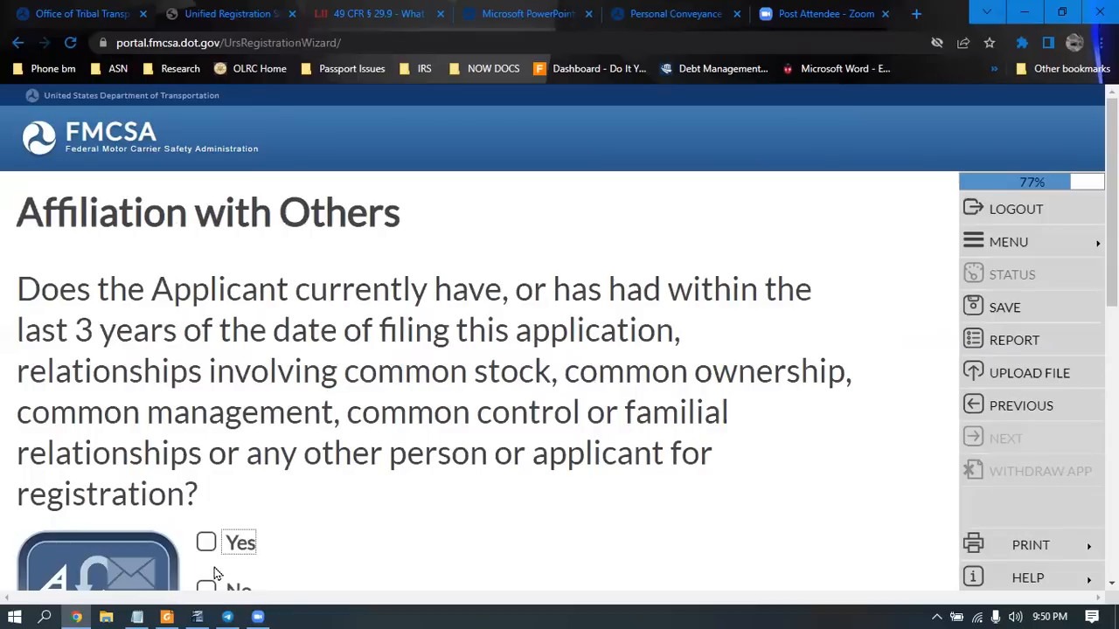
click(208, 591)
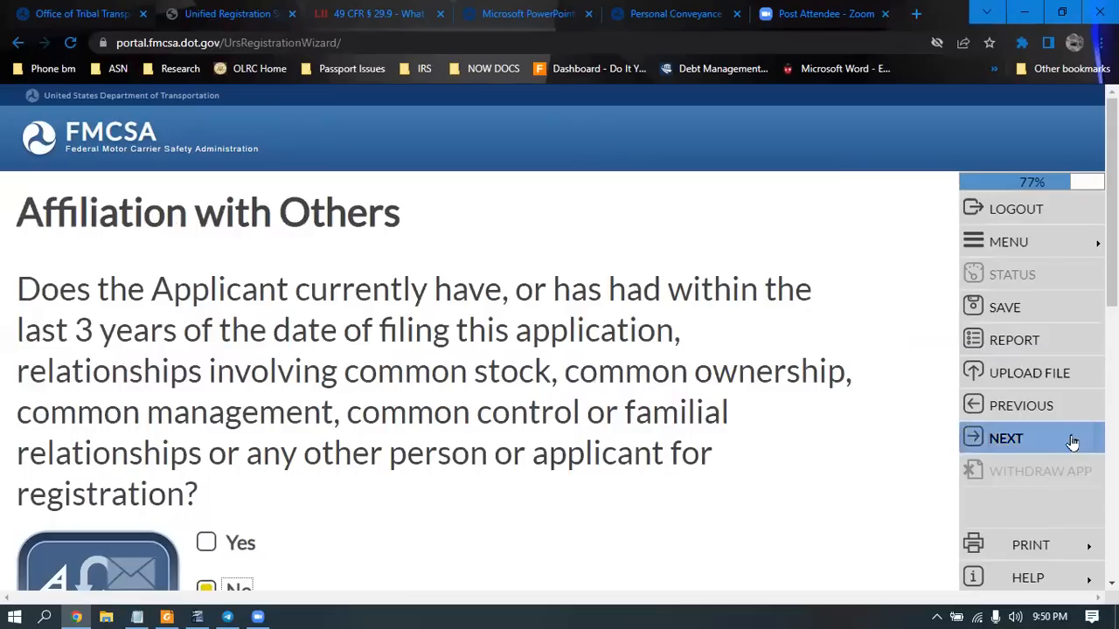
click(620, 506)
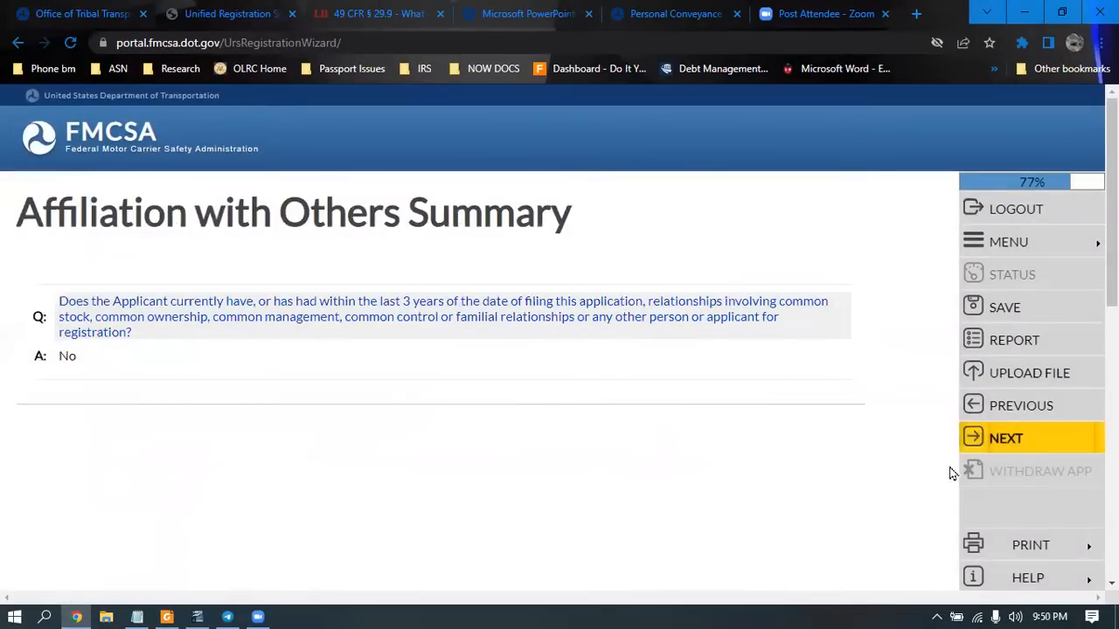
click(987, 442)
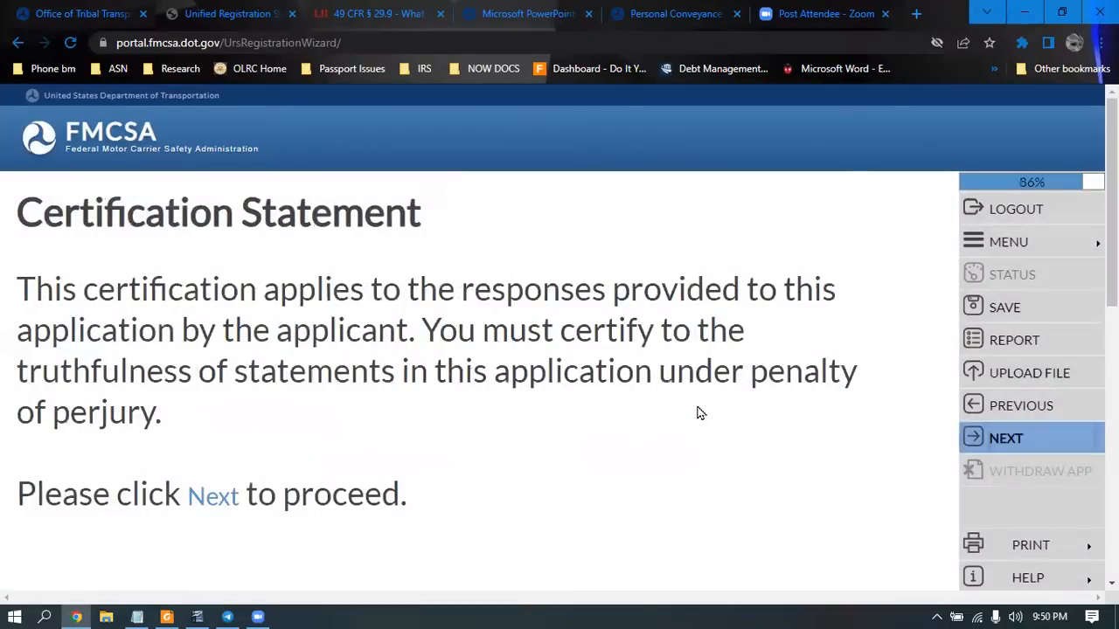
Enter the certifier's first and last name on the Certification Statement
click(989, 440)
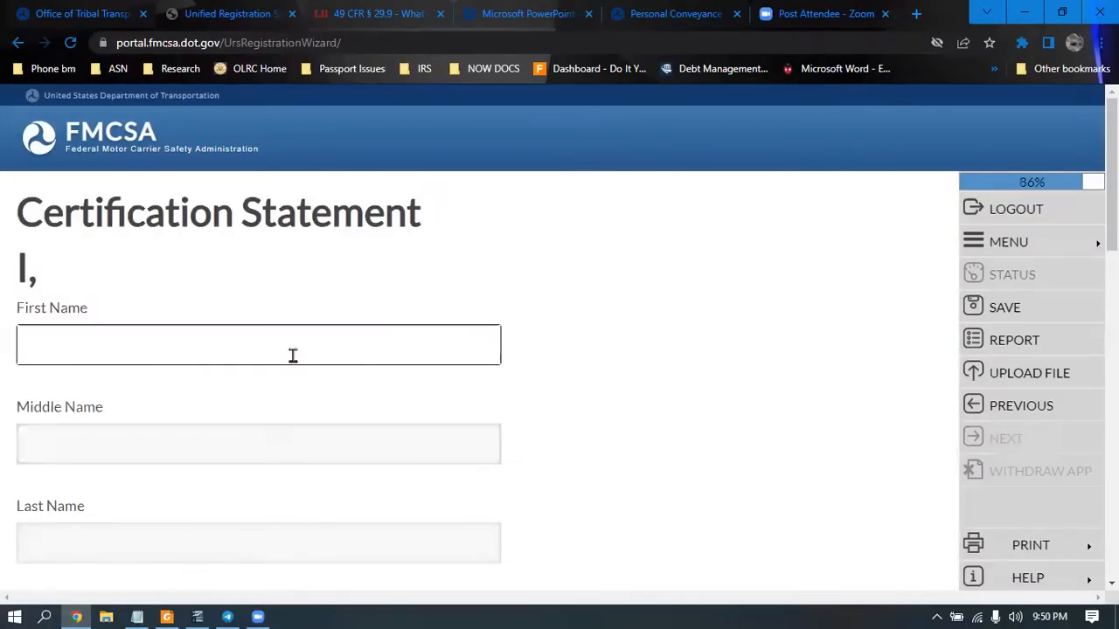
click(293, 355)
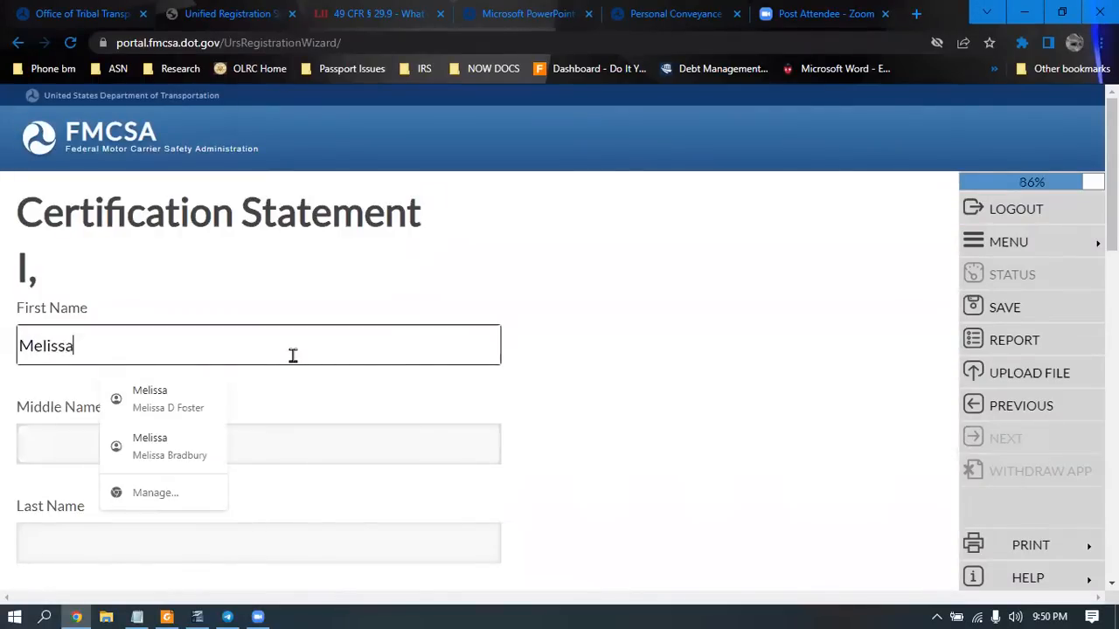
click(40, 537)
text(F)
key(BackSpace)
click(41, 542)
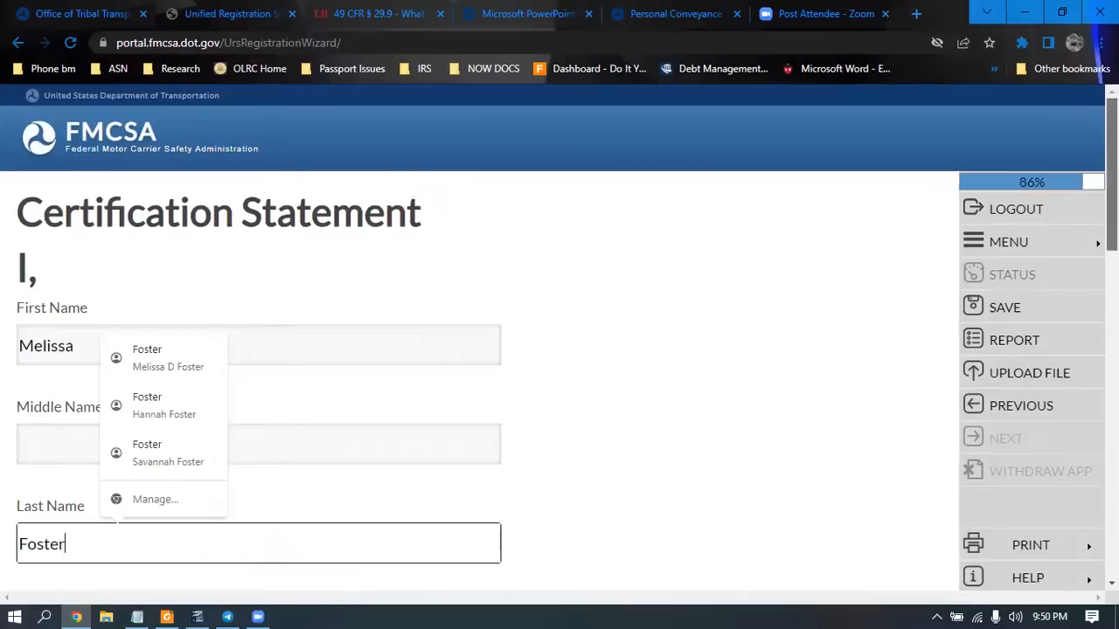
scroll(560, 350, down, 3)
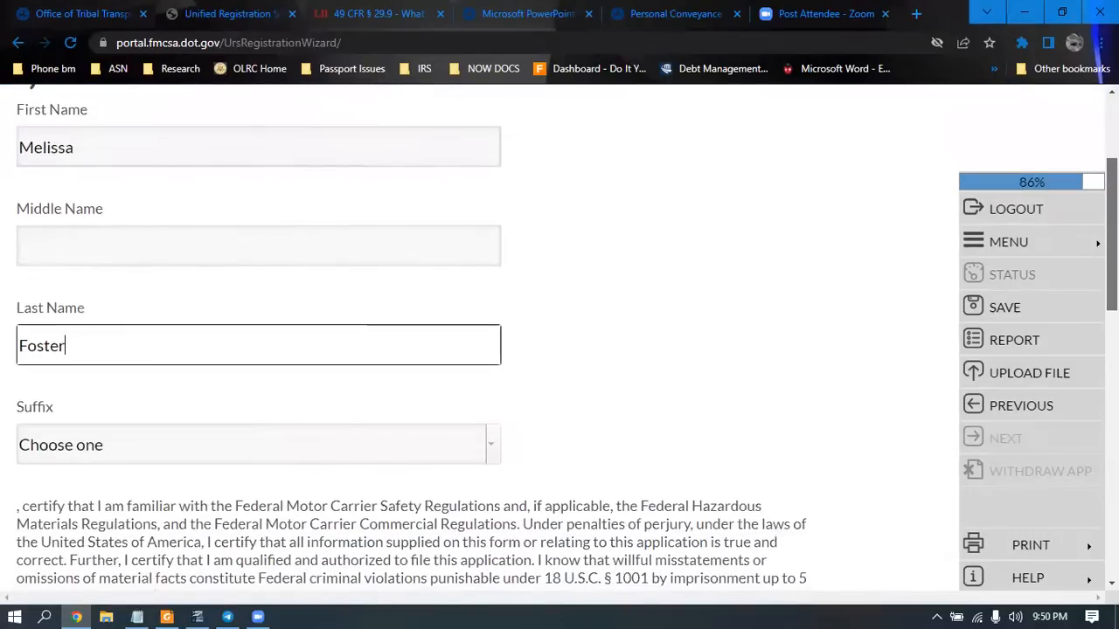
scroll(339, 565, down, 3)
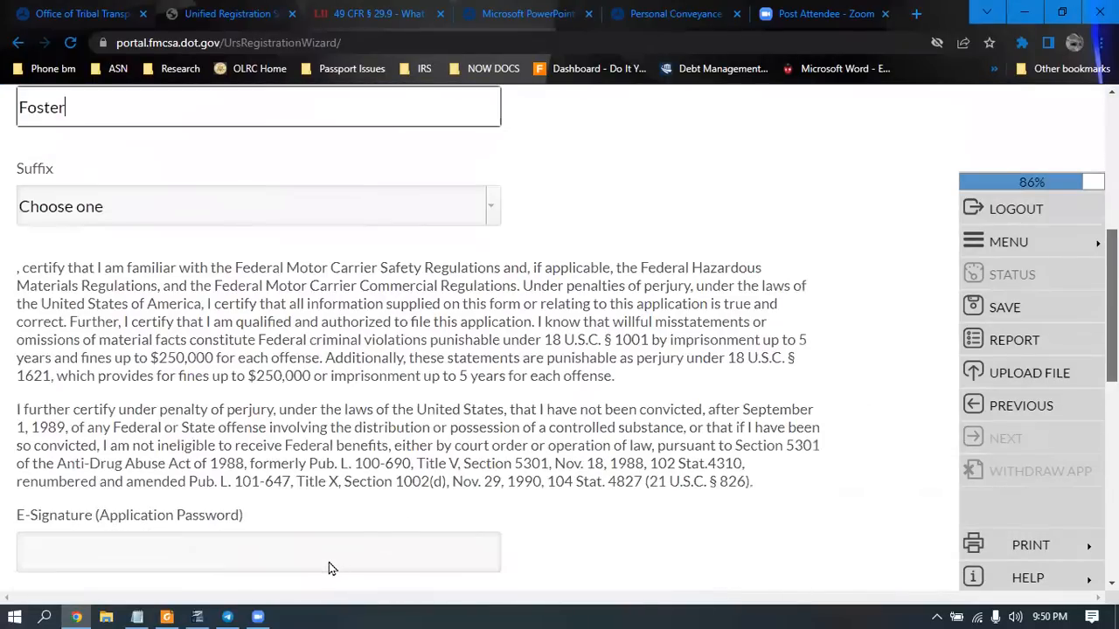
scroll(330, 567, down, 1)
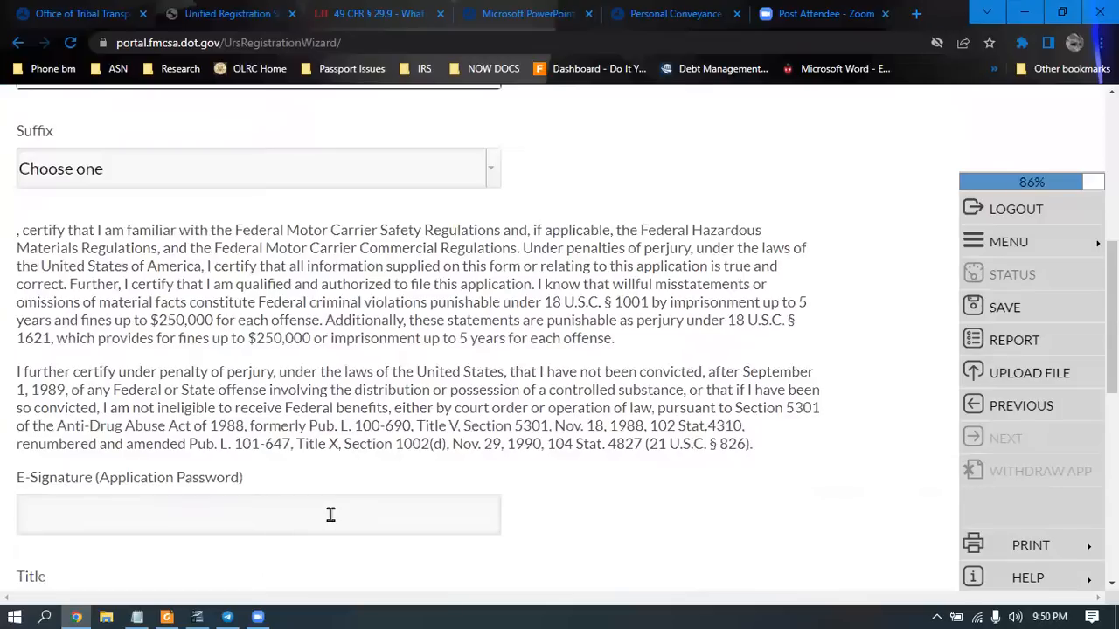
scroll(319, 527, up, 1)
Enter the application password as e-signature, set title 'beneficiary', and submit the statement
click(309, 539)
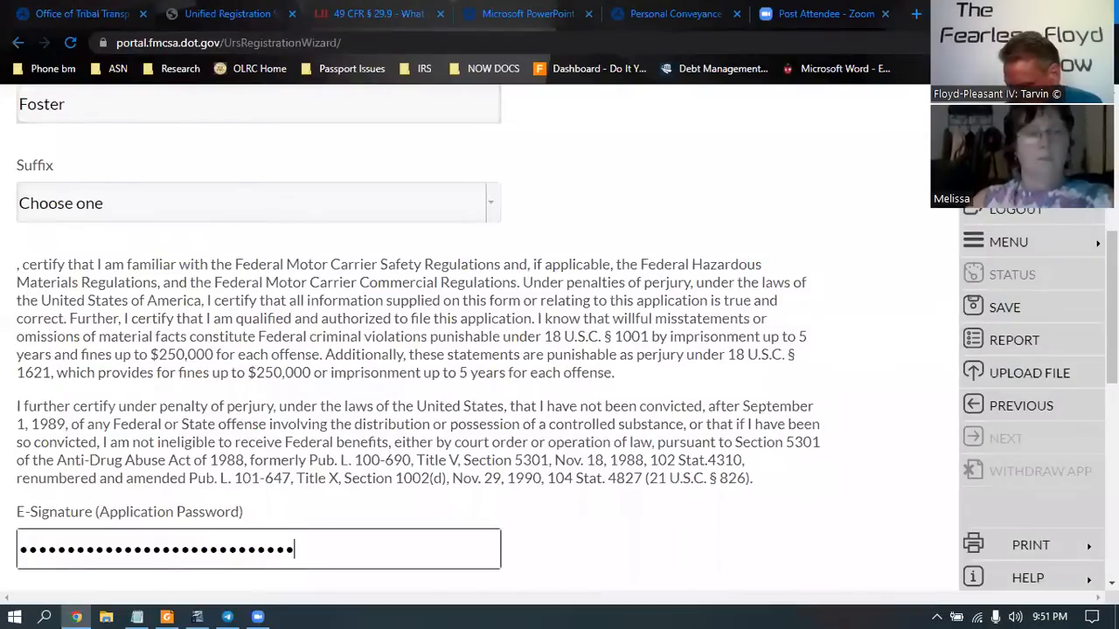
scroll(245, 460, down, 2)
click(246, 458)
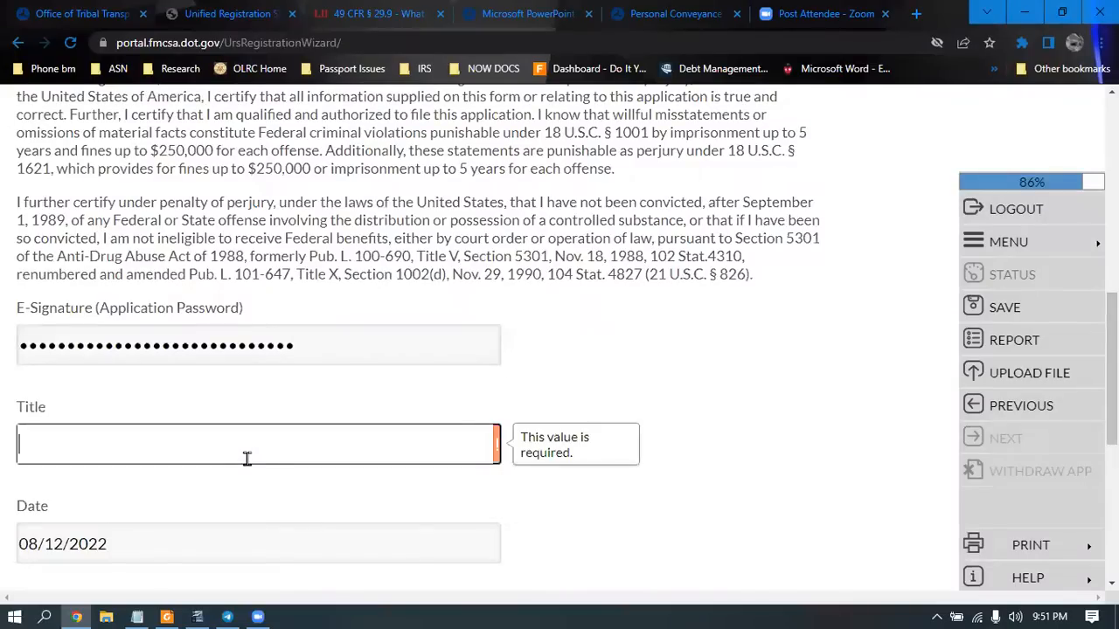
text(beneficiary)
click(977, 439)
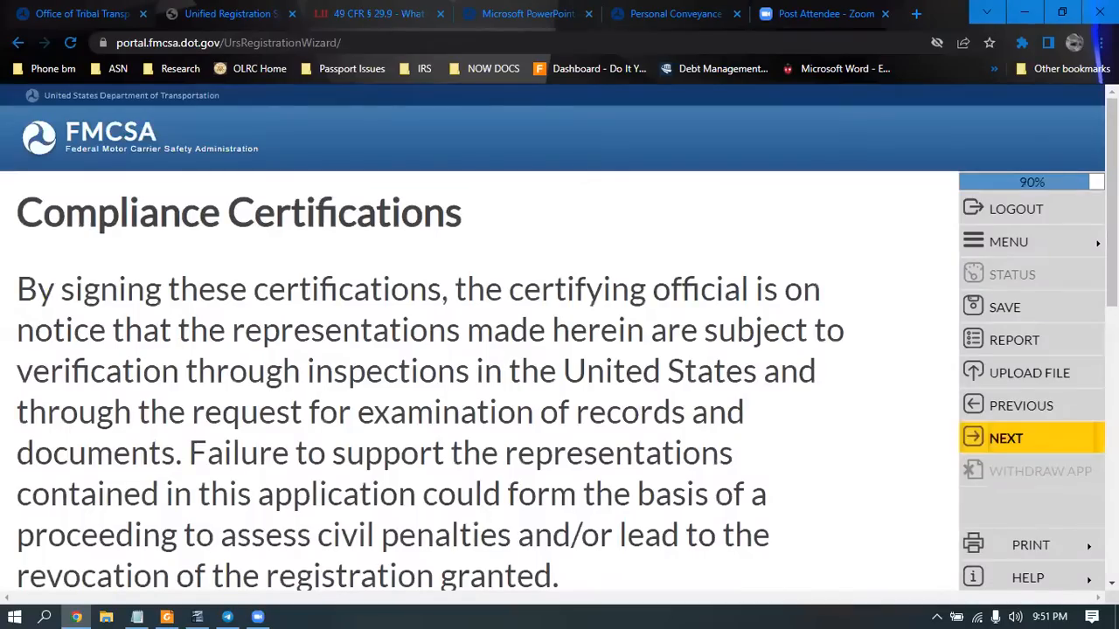
Certify willingness to comply with DOT requirements and to produce documents for inspection
scroll(1021, 367, down, 2)
scroll(1021, 367, up, 1)
click(978, 442)
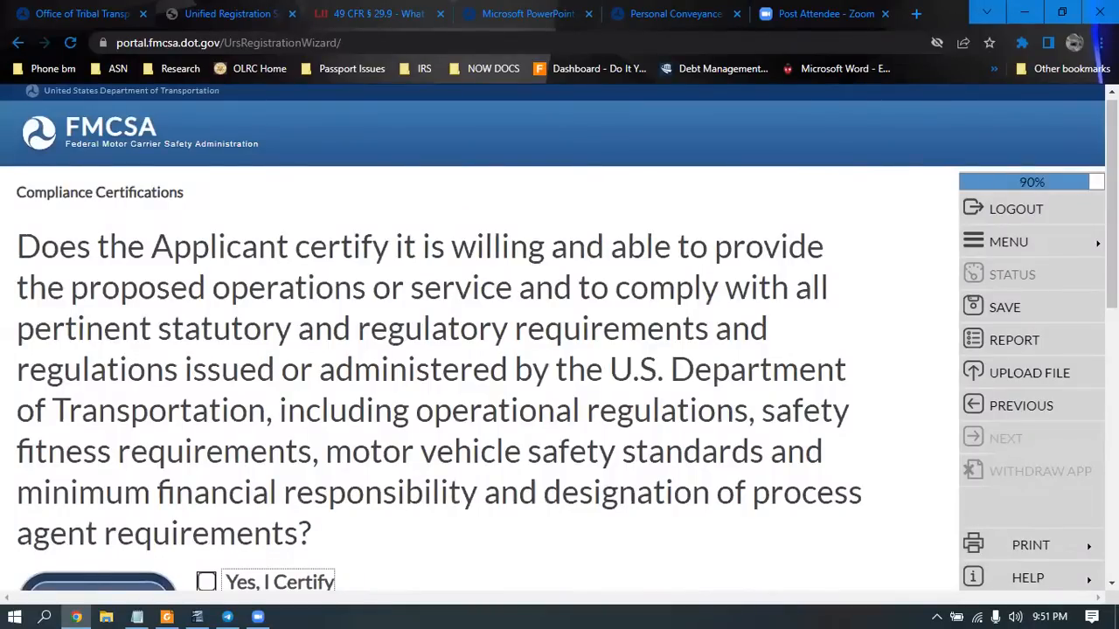
scroll(560, 350, down, 1)
key(space)
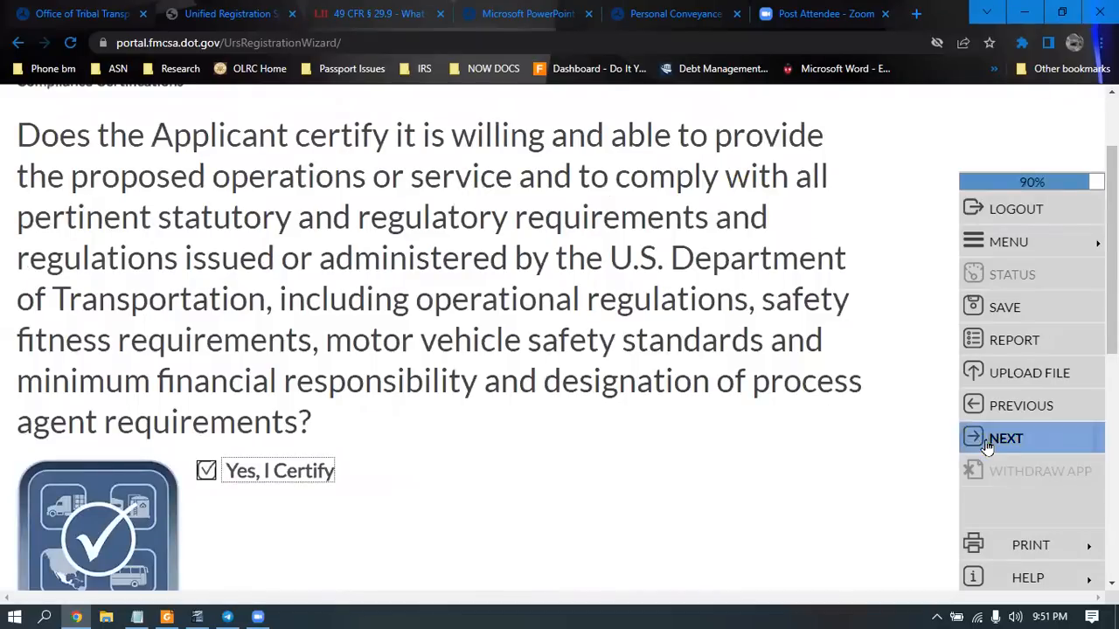
click(985, 442)
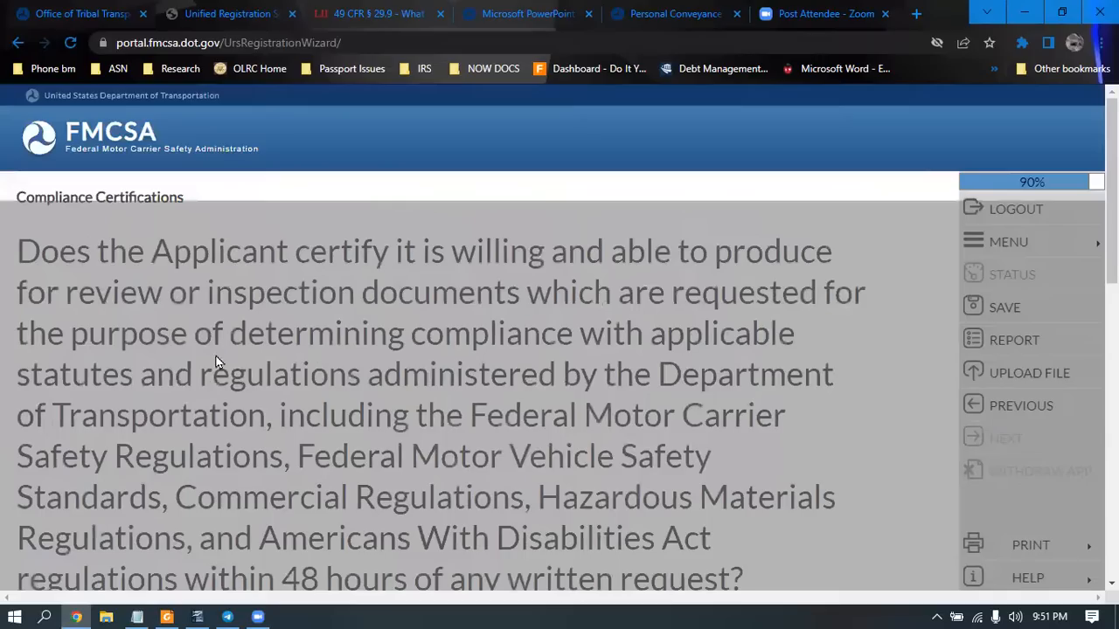
scroll(218, 367, down, 4)
click(291, 336)
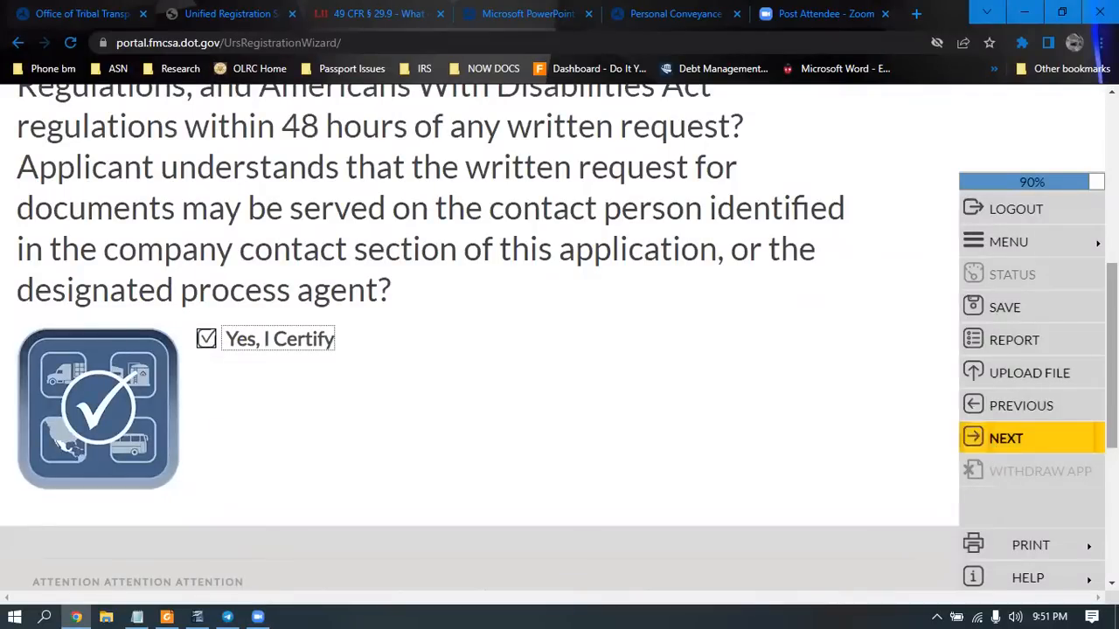
scroll(1111, 349, up, 1)
click(1006, 441)
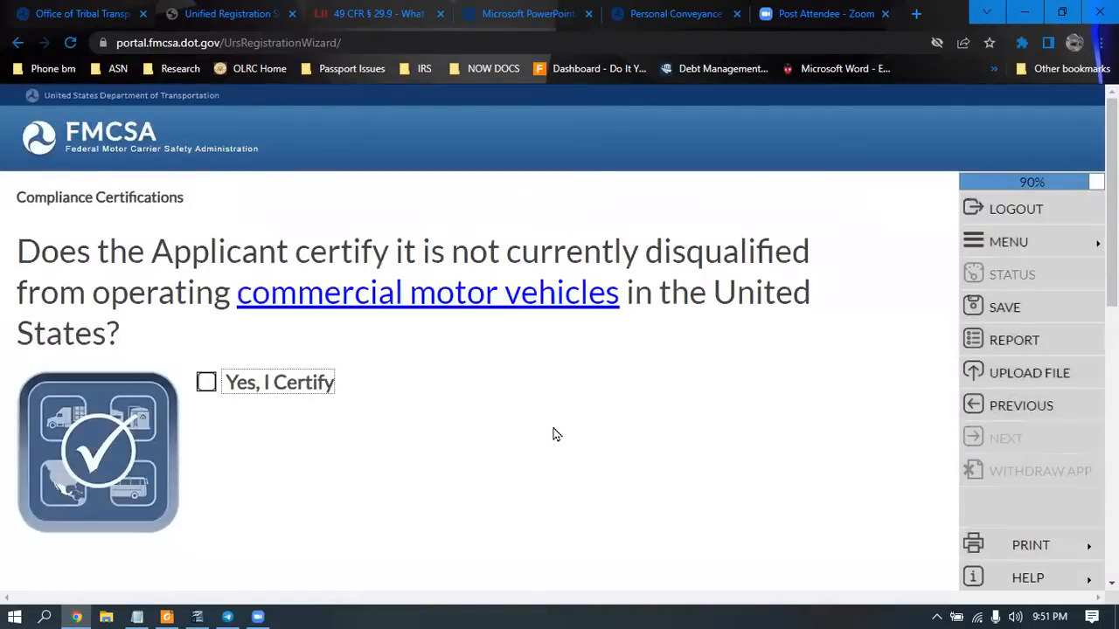
Certify no disqualification, process agent understanding, no suspension, and corrected revocation deficiencies
click(205, 384)
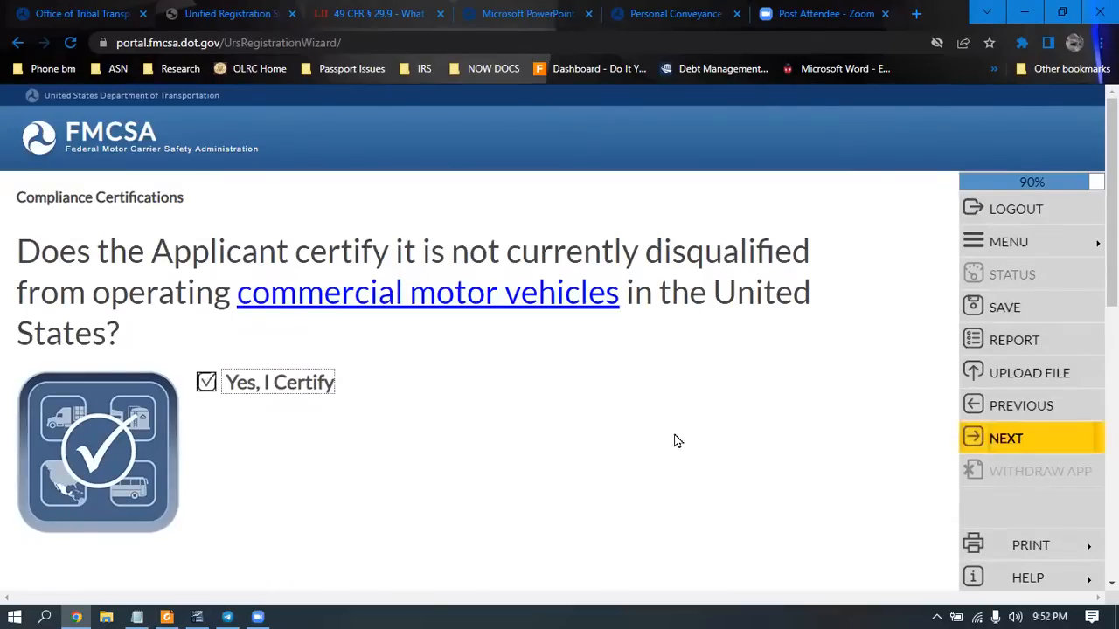
click(1066, 446)
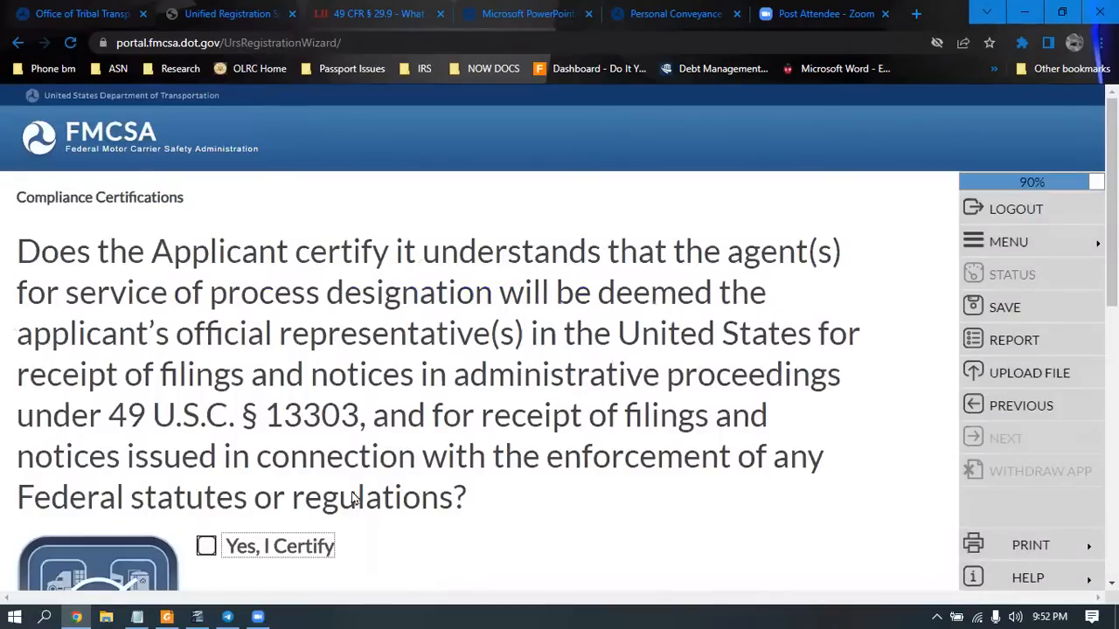
click(206, 547)
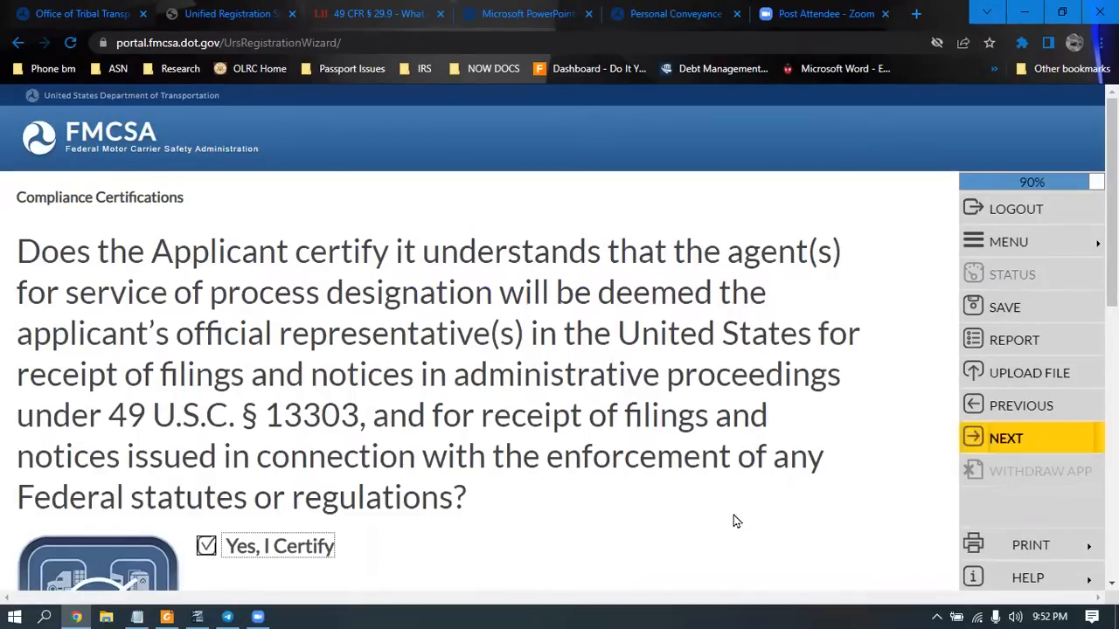
click(1018, 442)
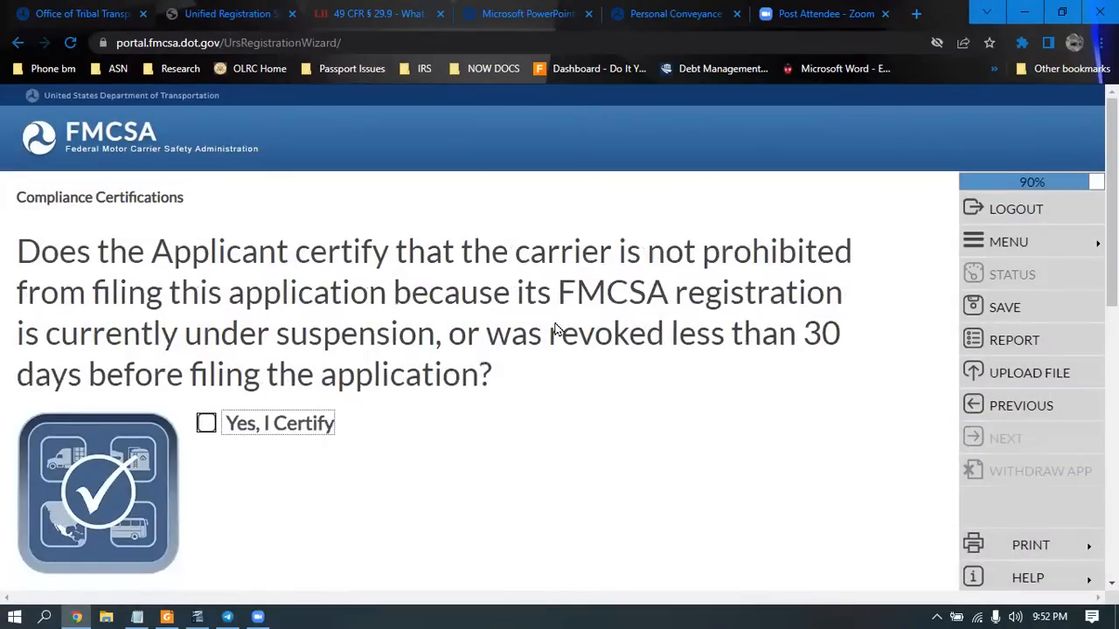
click(206, 423)
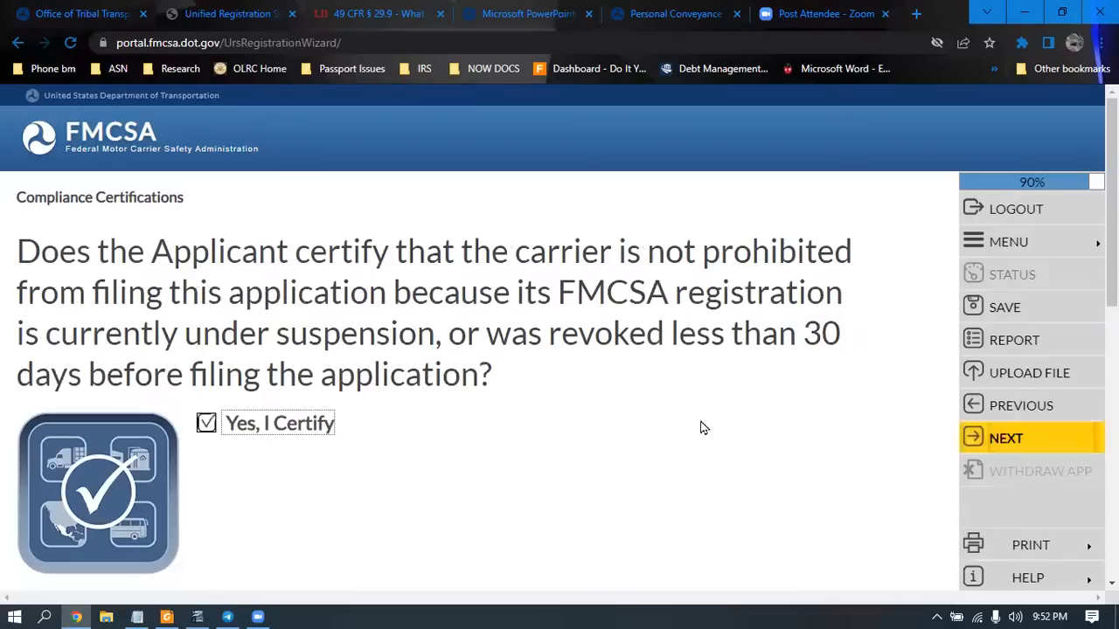
click(982, 438)
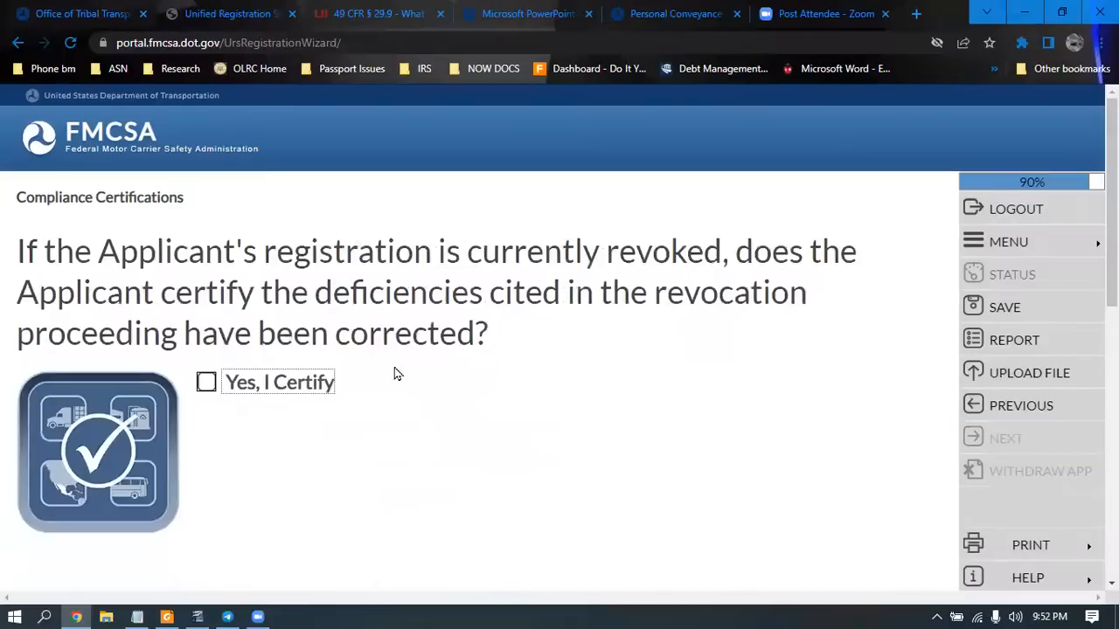
click(206, 383)
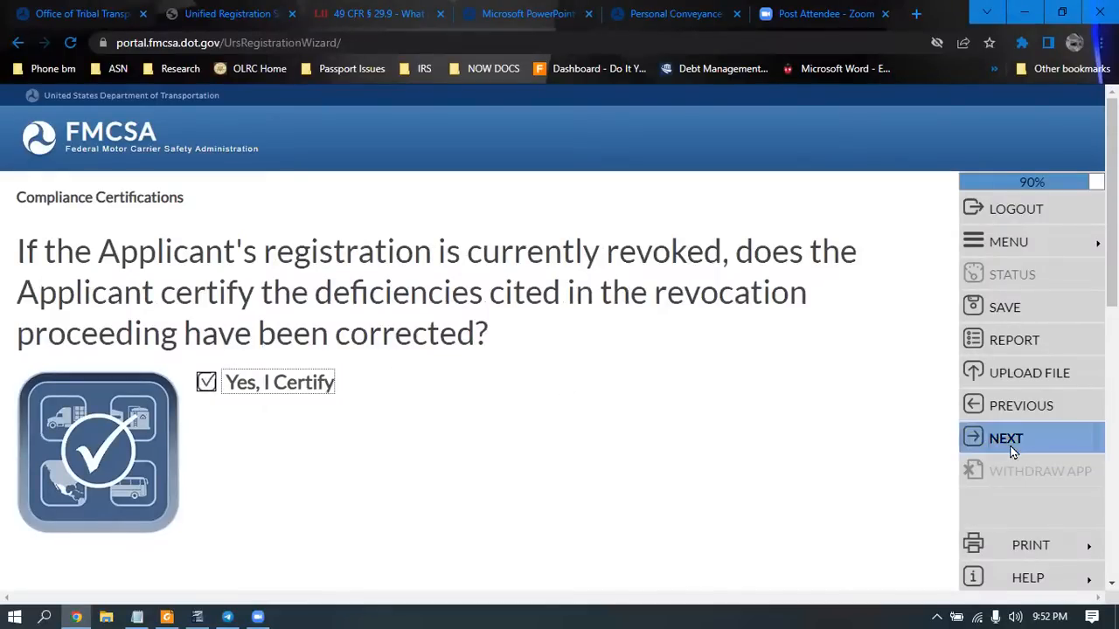
click(1012, 450)
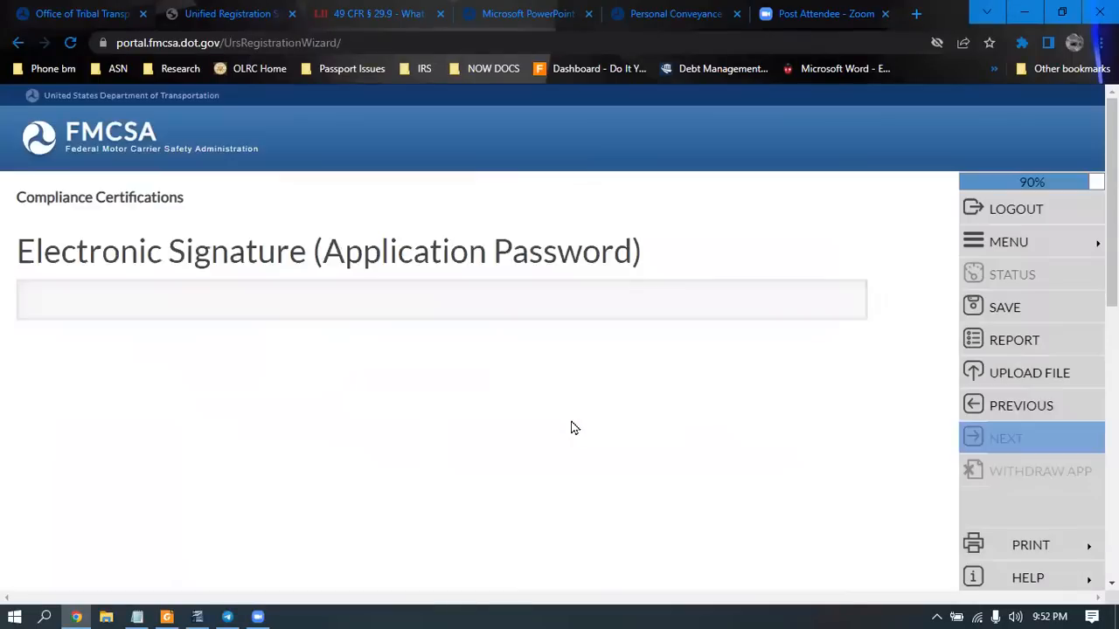
Paste the application password as e-signature and accept the compliance certifications summary
click(467, 302)
key(ctrl+v)
click(1061, 446)
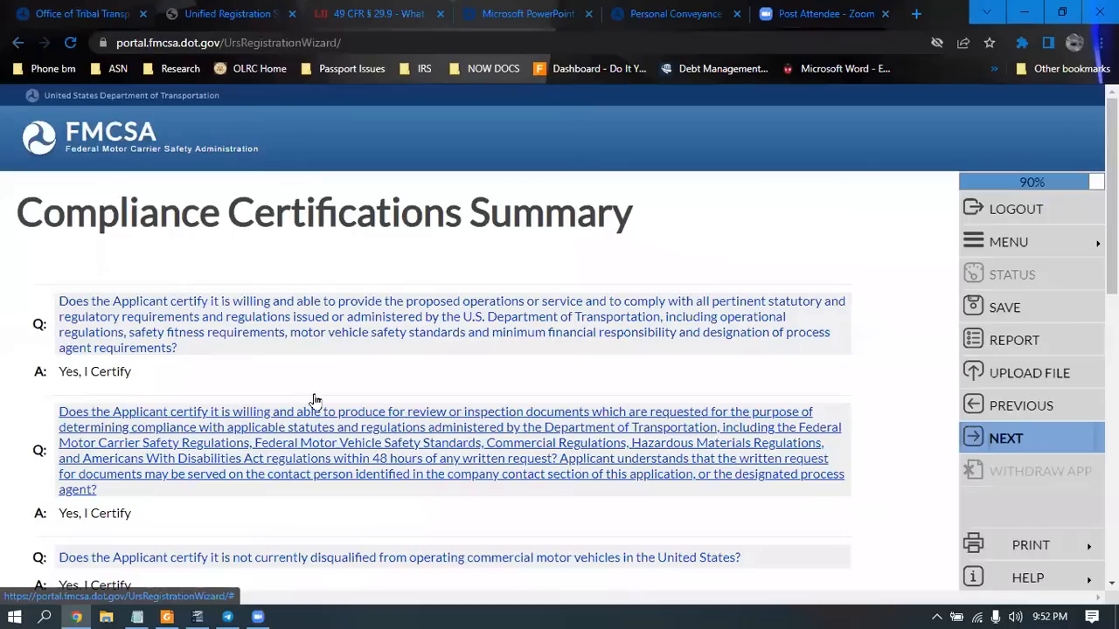
click(997, 445)
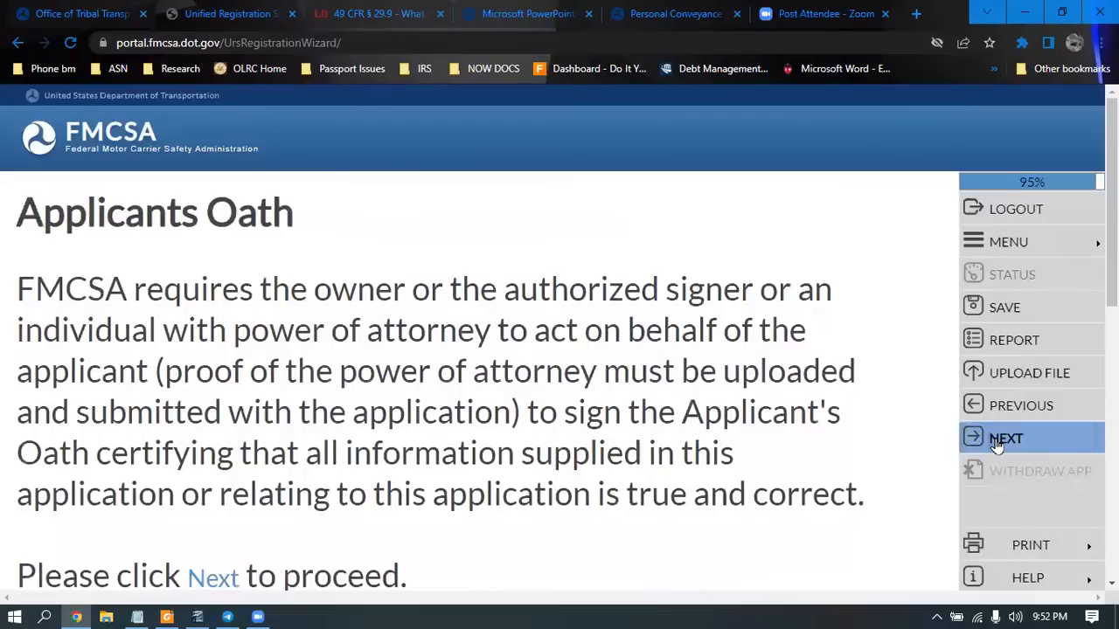
Enter the signer's first and last name on the Applicant's Oath
click(998, 444)
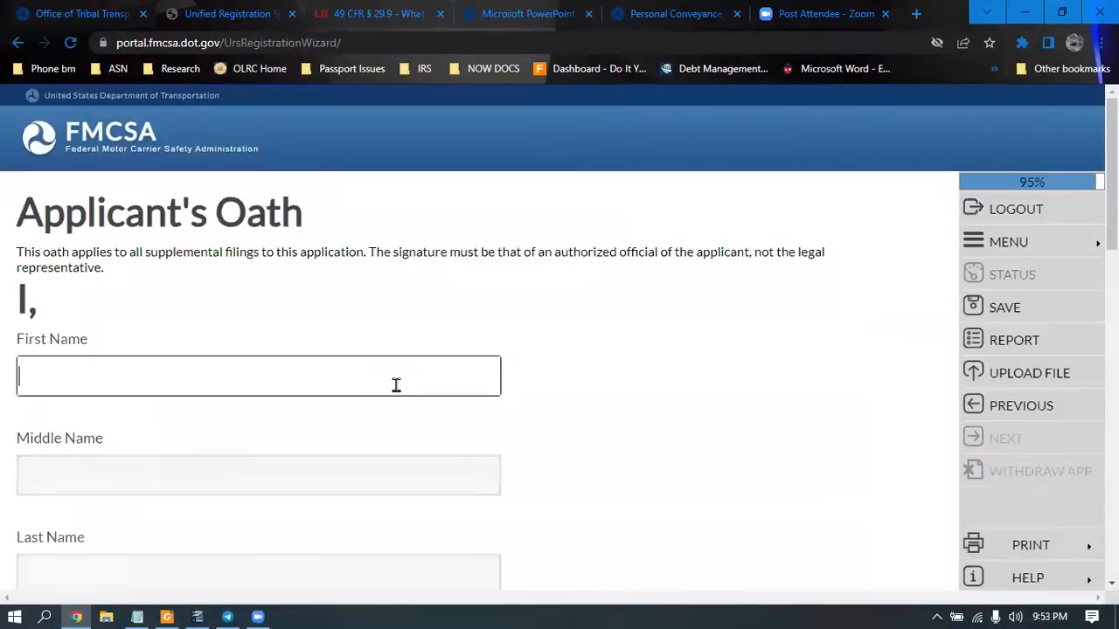
click(396, 384)
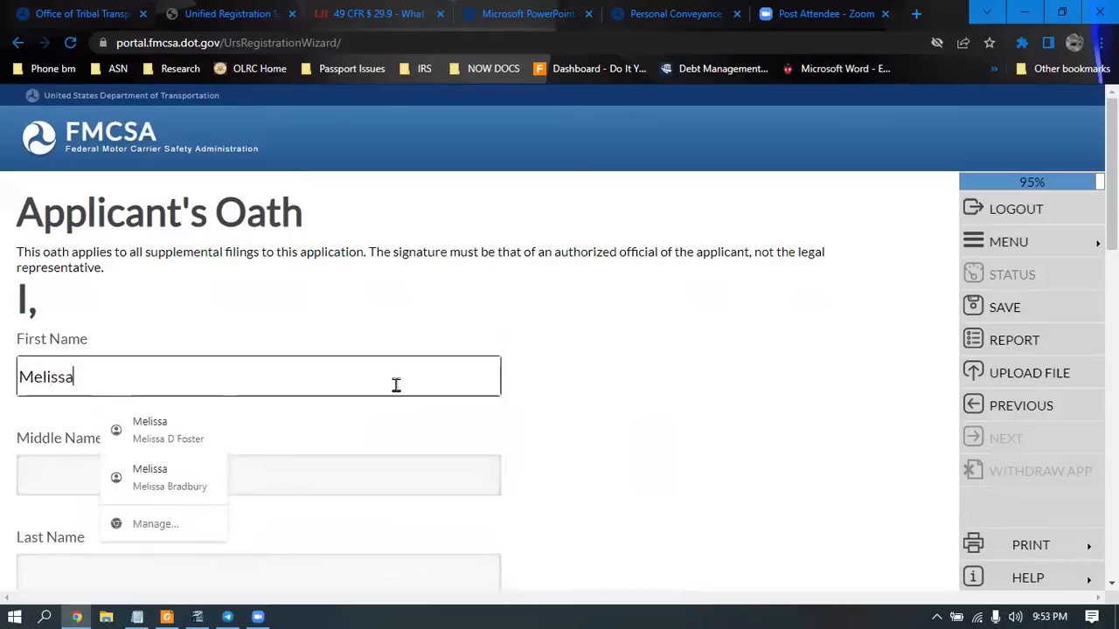
key(Escape)
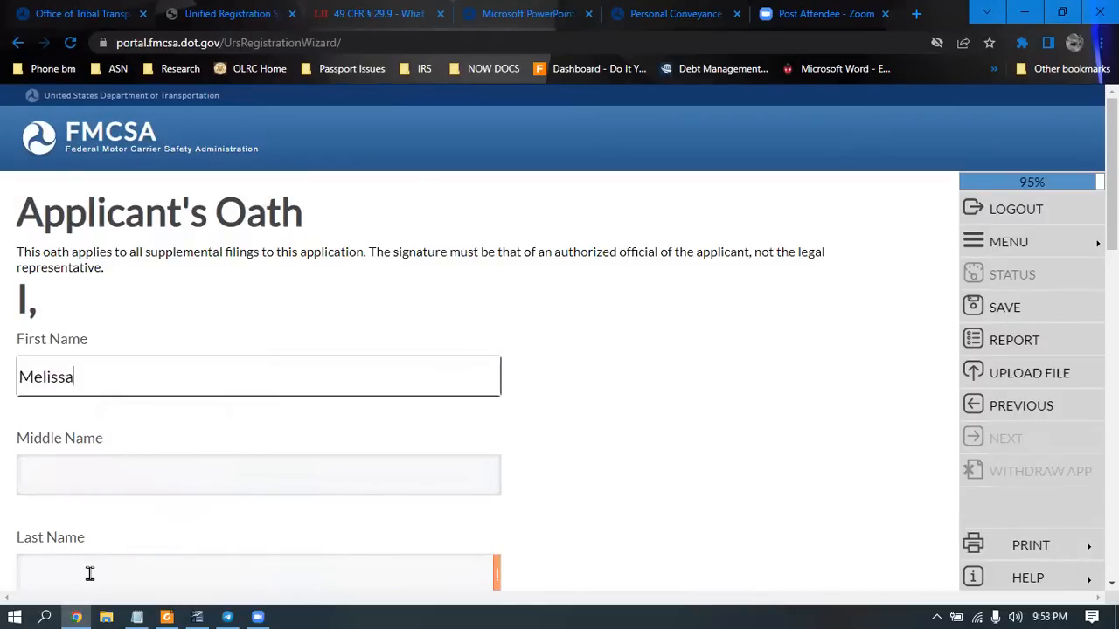
click(89, 574)
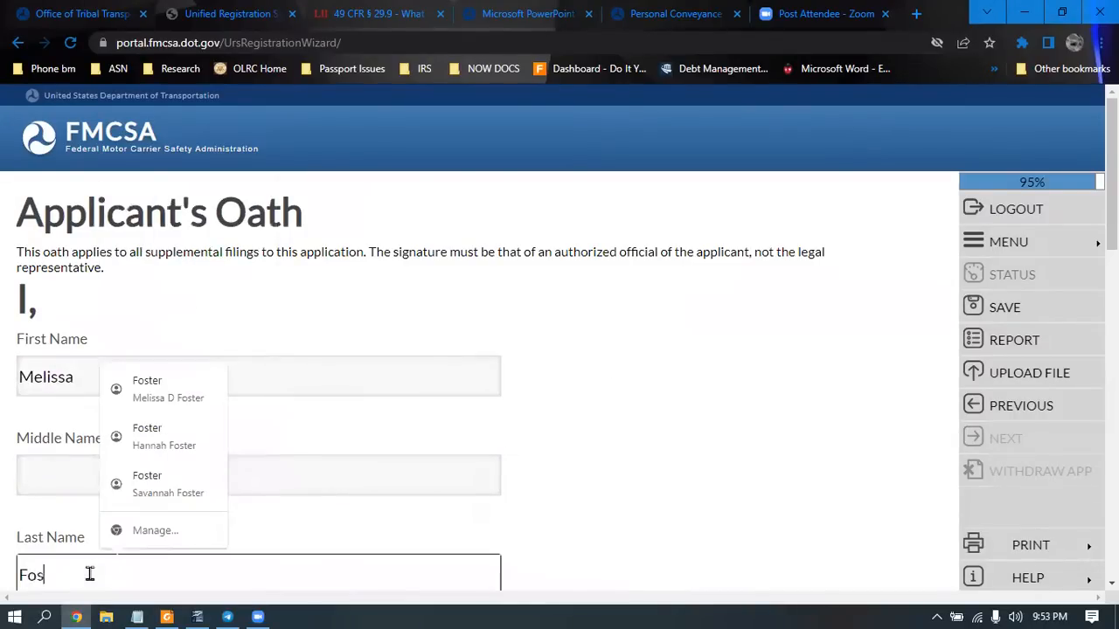
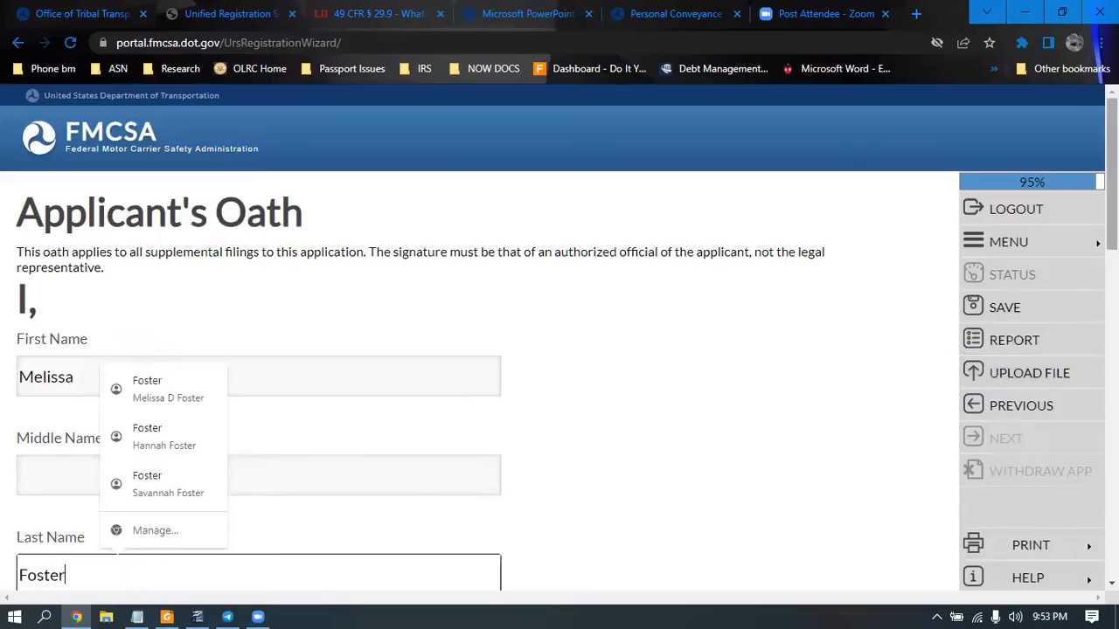
scroll(559, 350, down, 4)
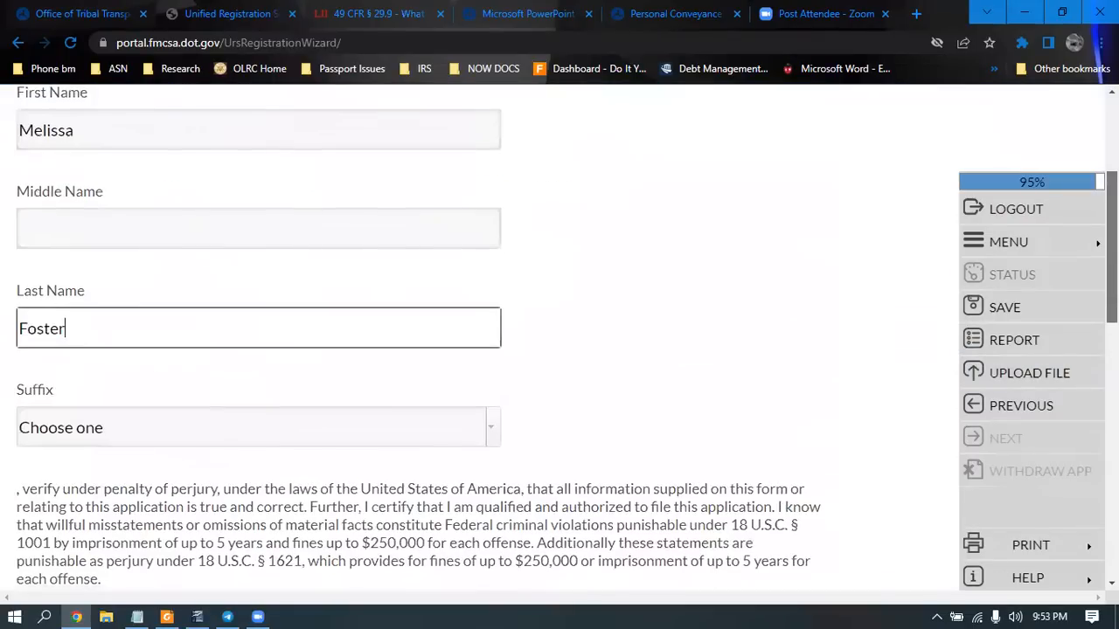
scroll(560, 349, down, 1)
scroll(340, 449, down, 1)
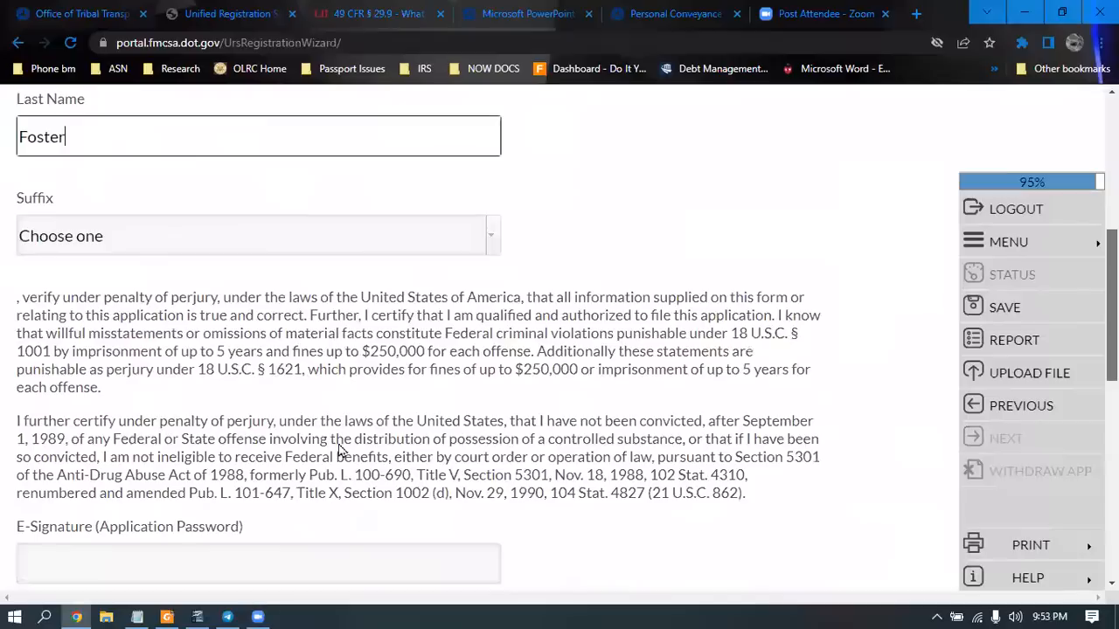
scroll(221, 469, down, 2)
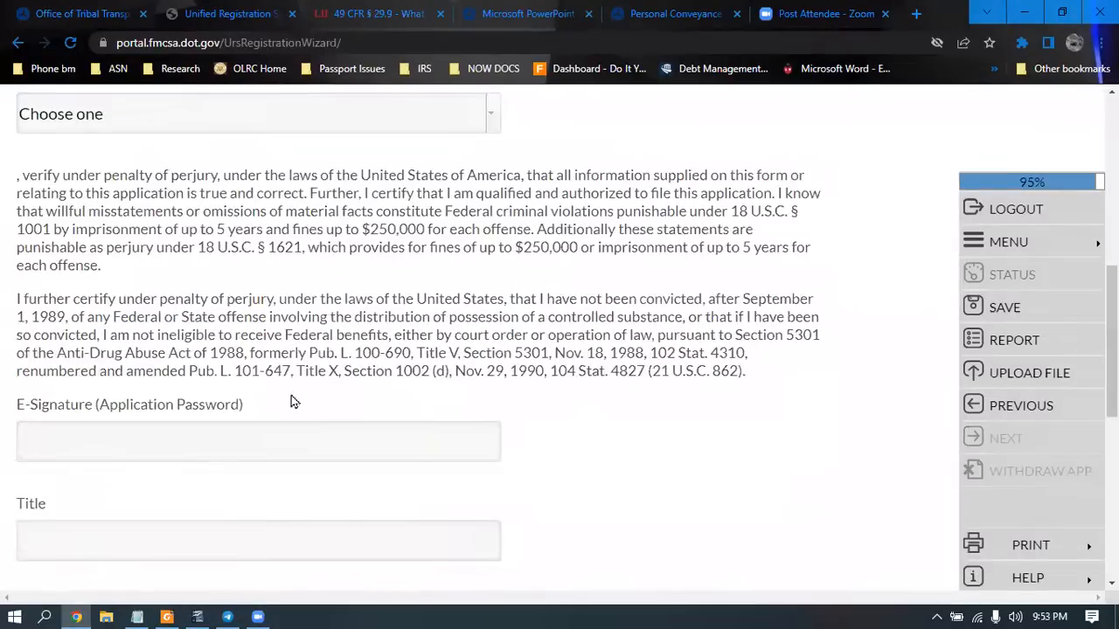
scroll(711, 225, up, 5)
scroll(711, 225, down, 9)
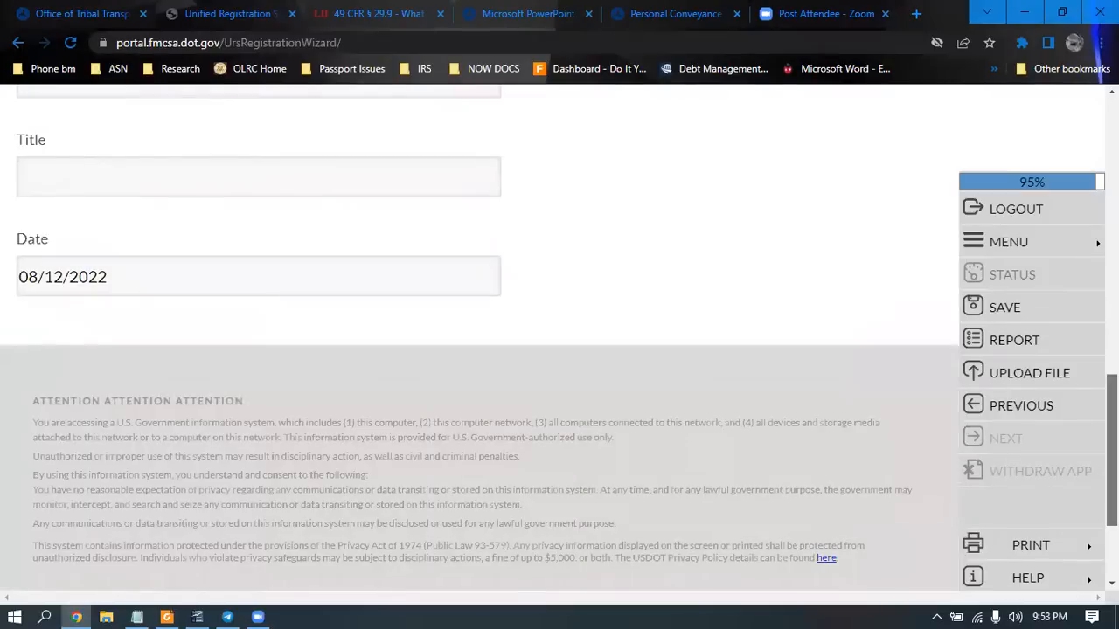
scroll(282, 285, up, 5)
Paste the application password as e-signature, add title 'beneficiary', and submit the oath
click(281, 284)
key(ctrl+v)
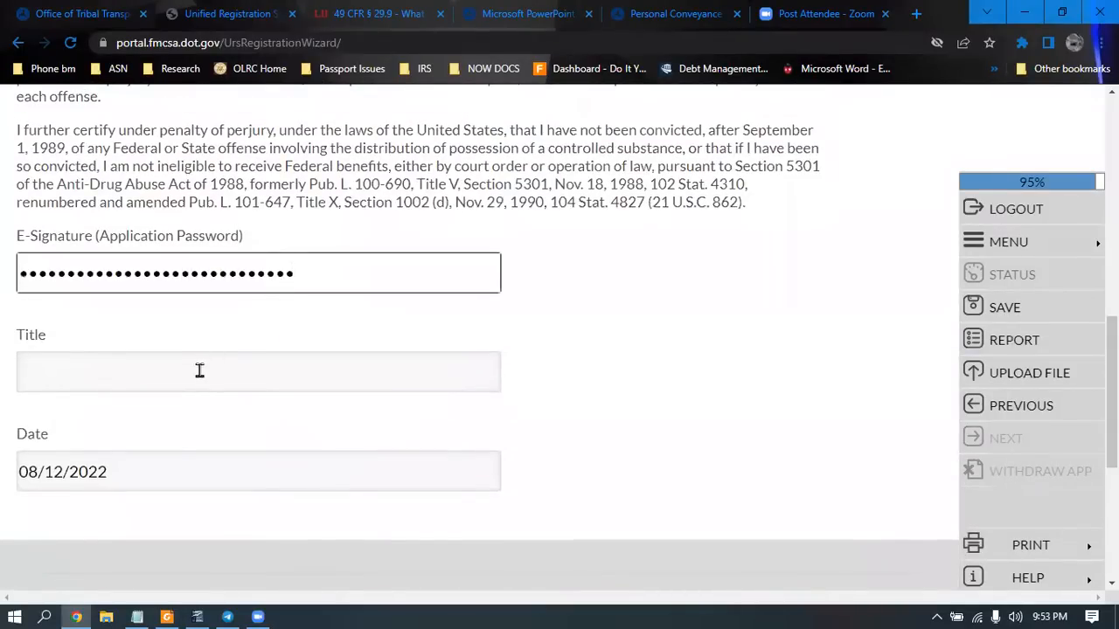
click(199, 371)
text(b)
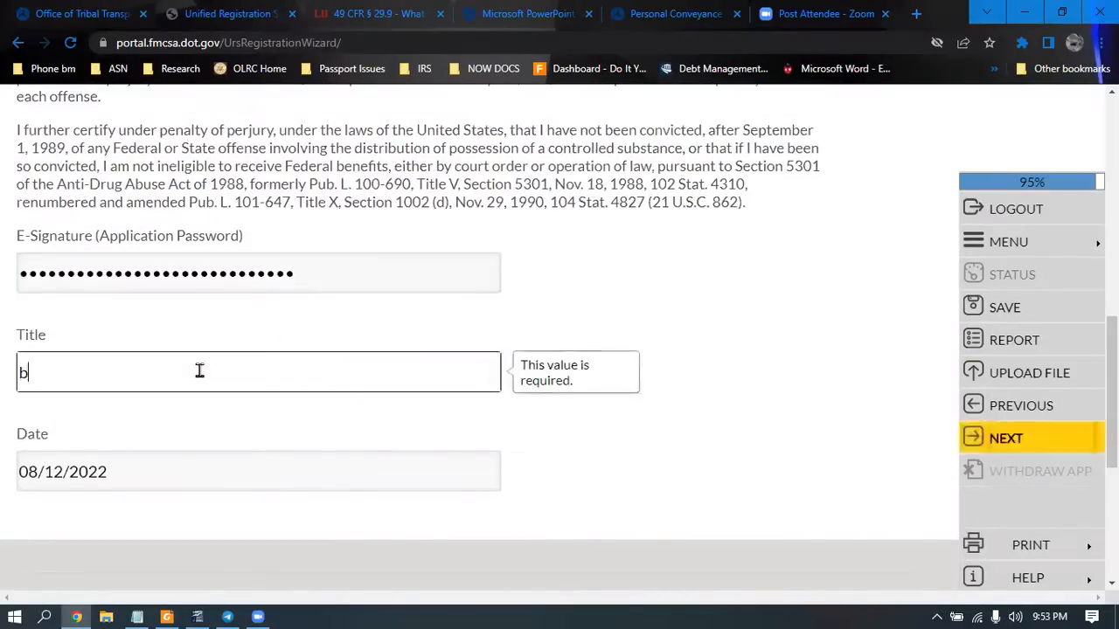
text(eneficiary)
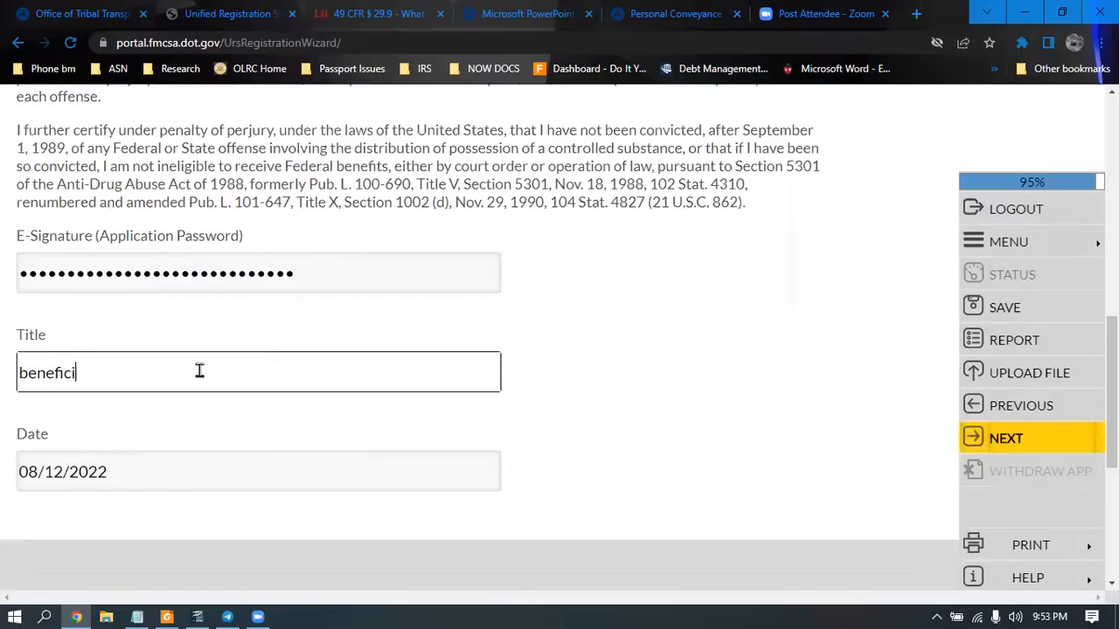
click(1084, 445)
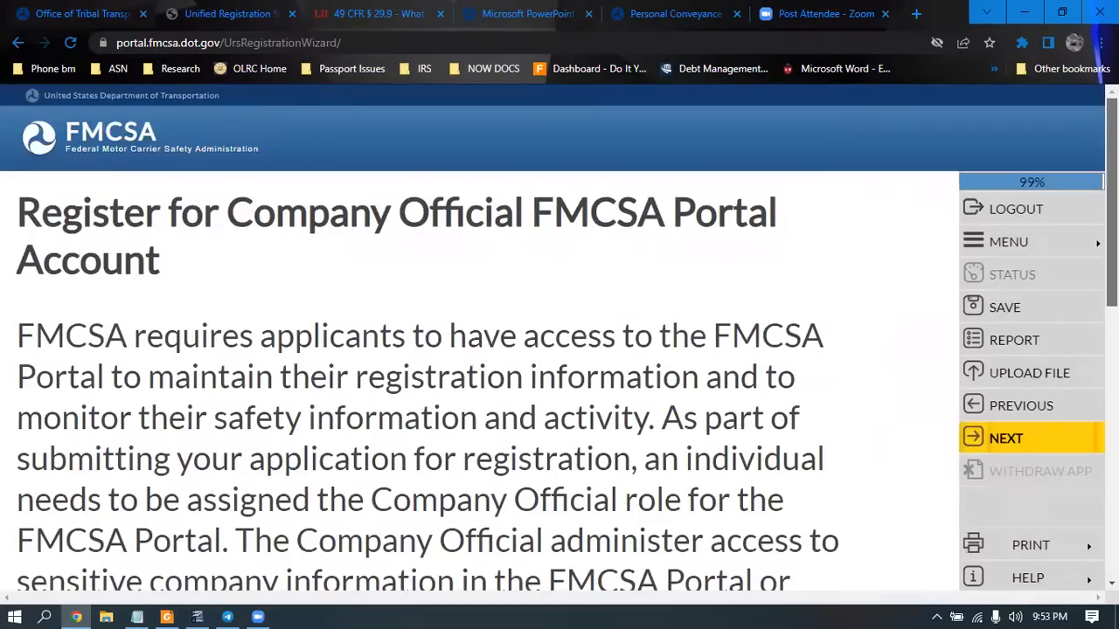
Answer Yes to assigning the Company Official role to the company contact and save
scroll(877, 292, down, 1)
scroll(472, 336, down, 2)
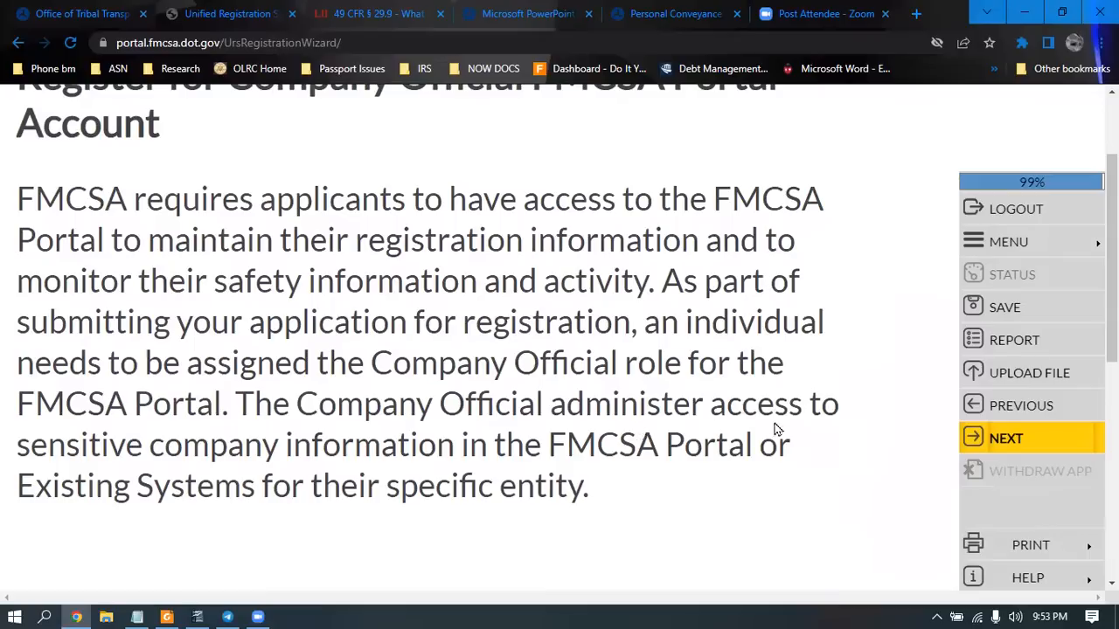
click(1014, 441)
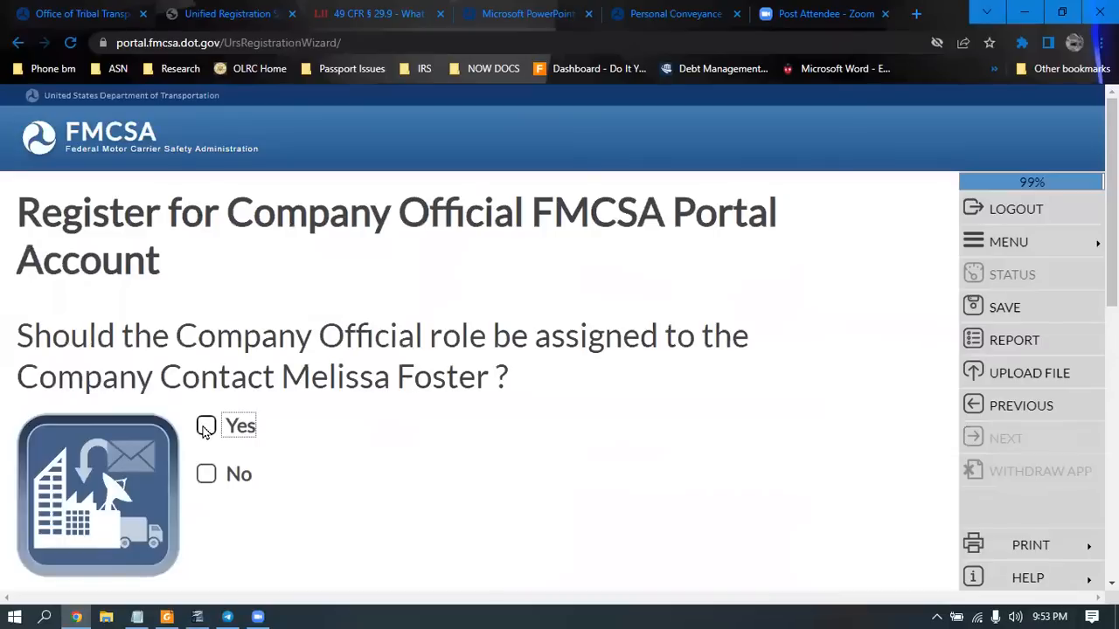
click(205, 426)
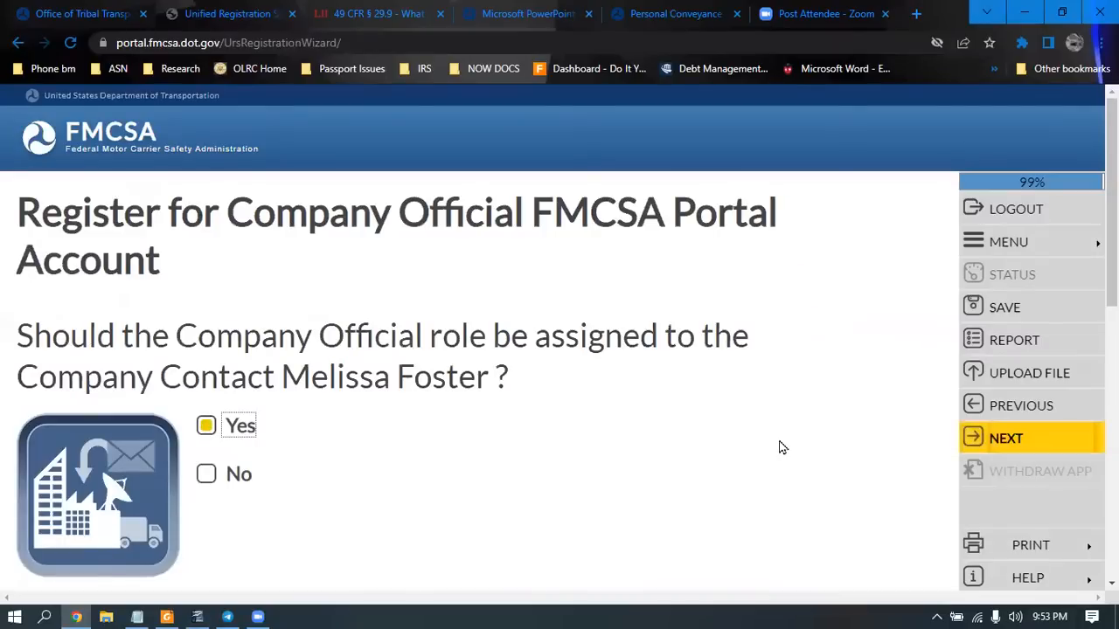
click(1022, 438)
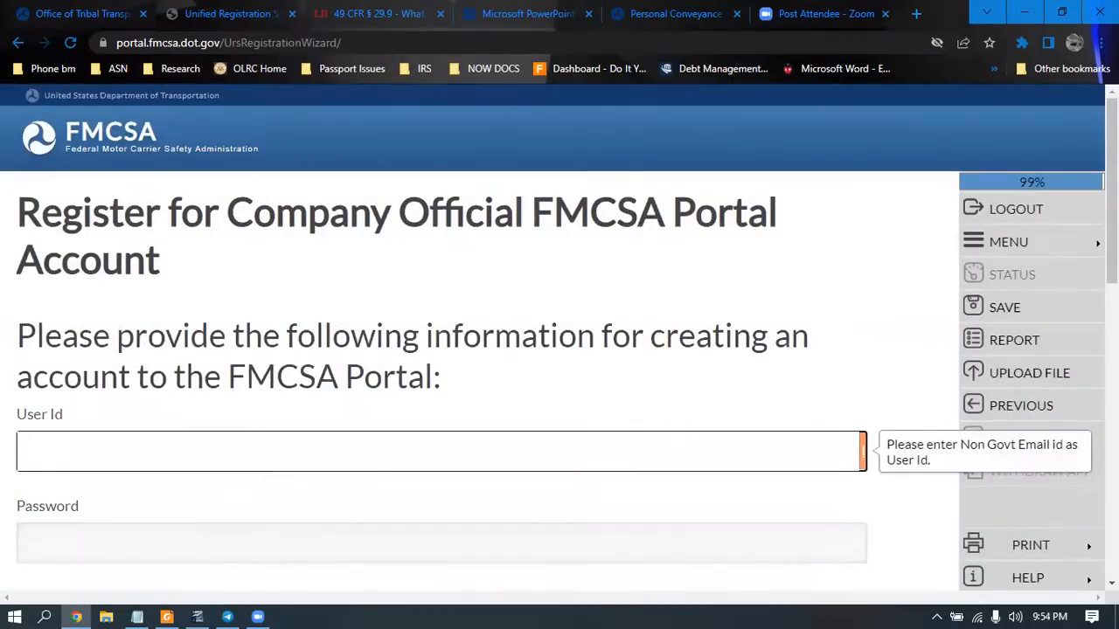
Enter the contact's e-mail as User Id and paste the password into both password fields
scroll(767, 335, down, 1)
scroll(560, 338, down, 1)
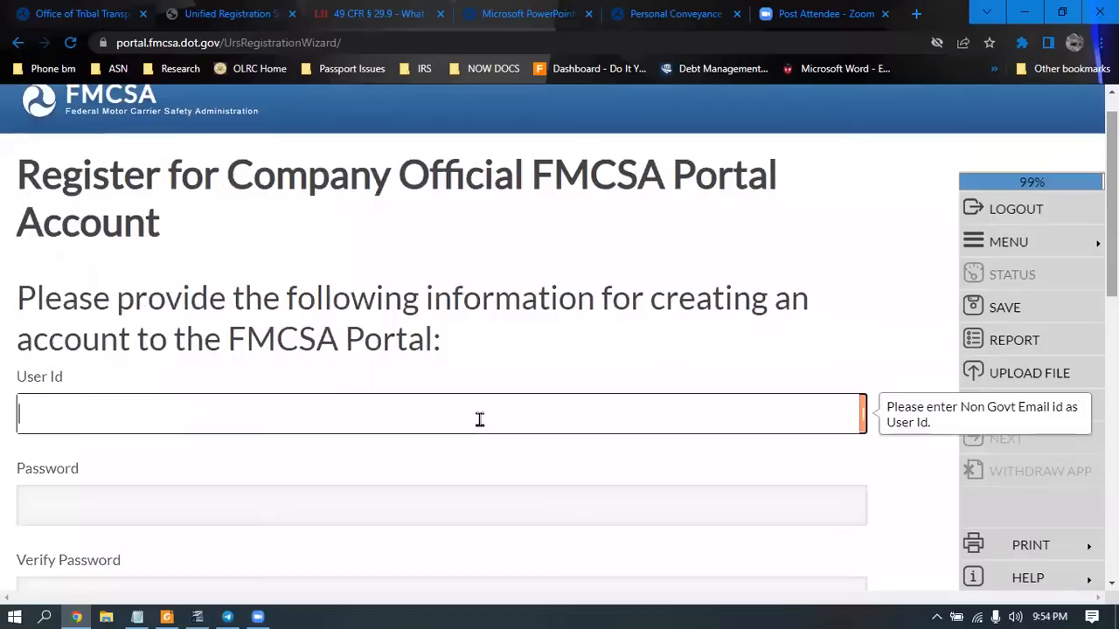
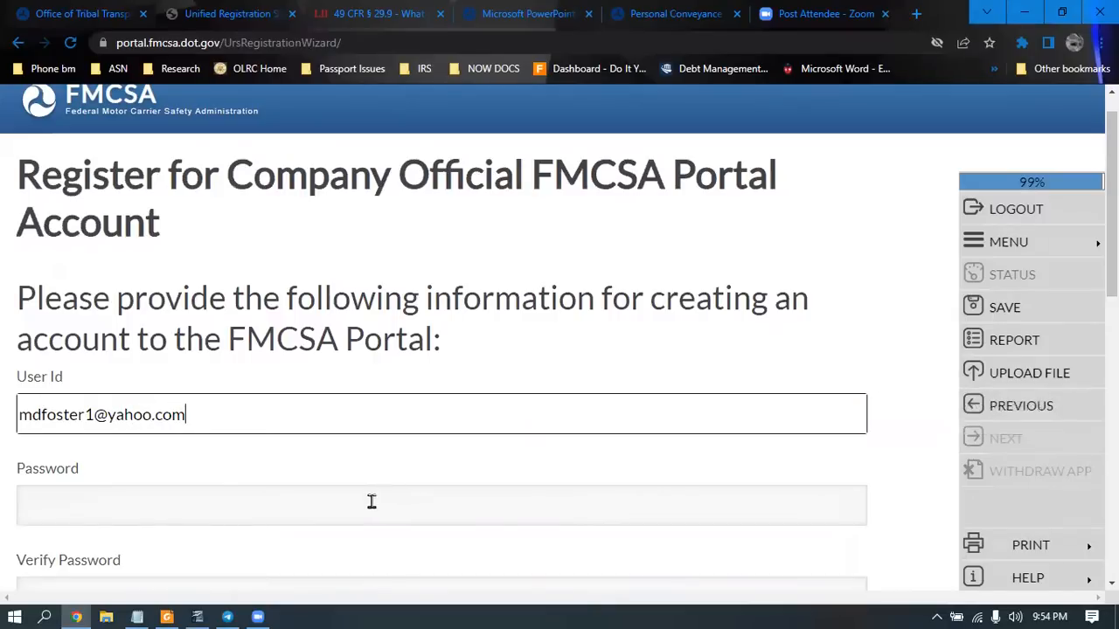
click(369, 501)
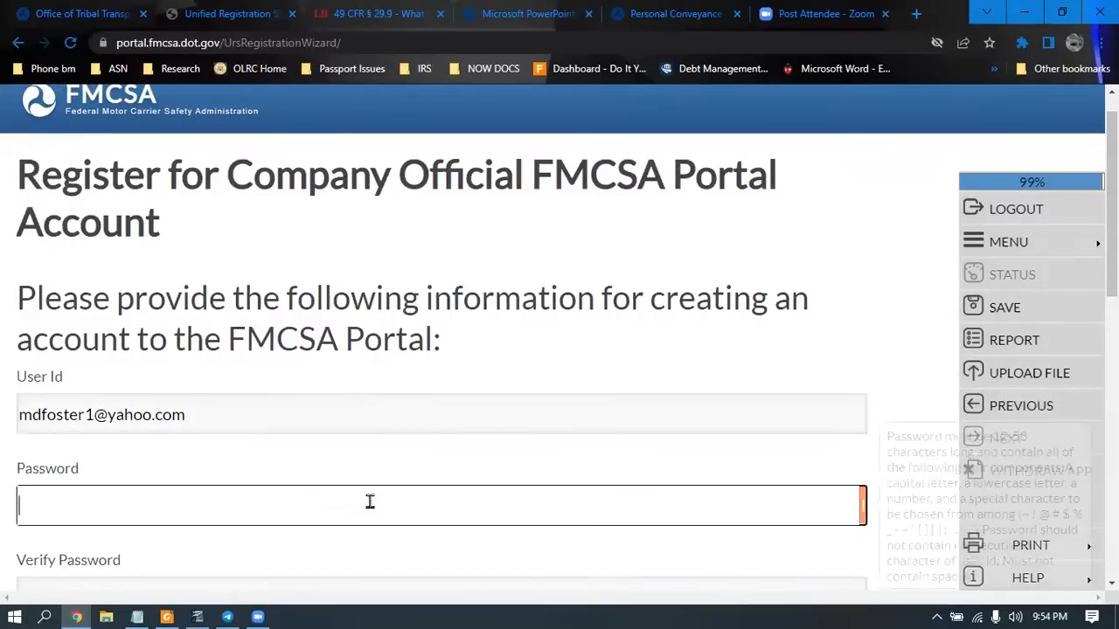
key(ctrl+v)
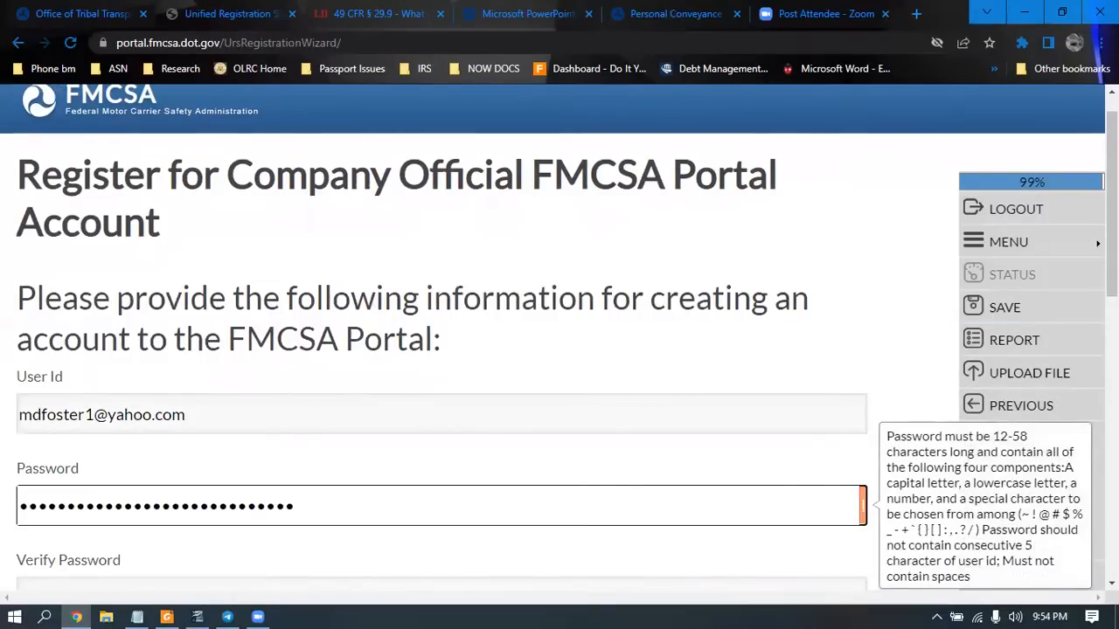
scroll(1012, 322, down, 1)
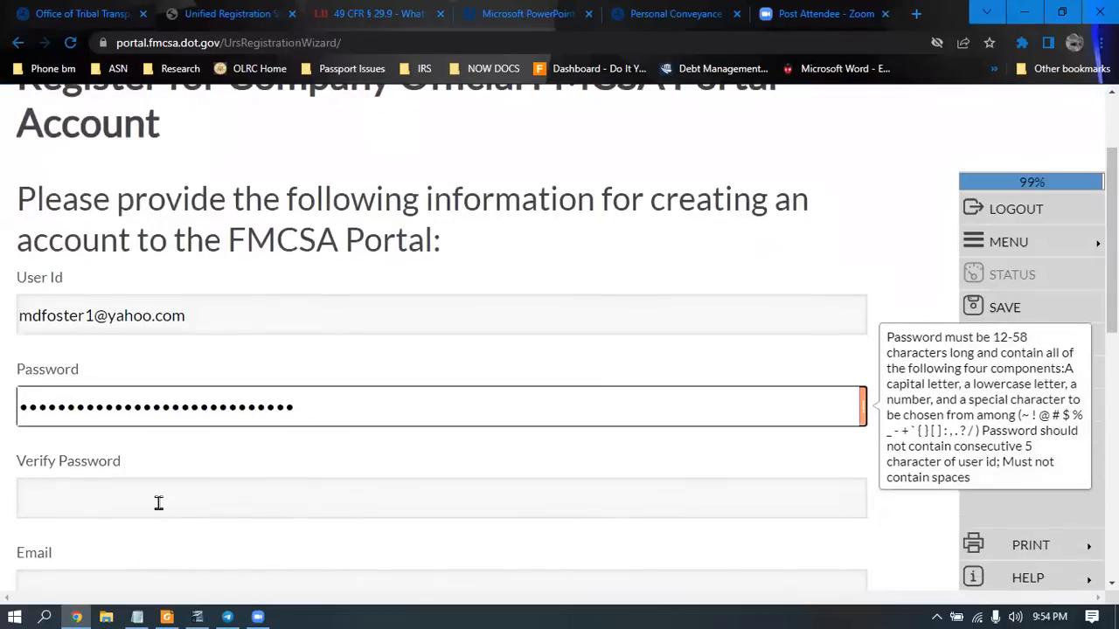
click(160, 501)
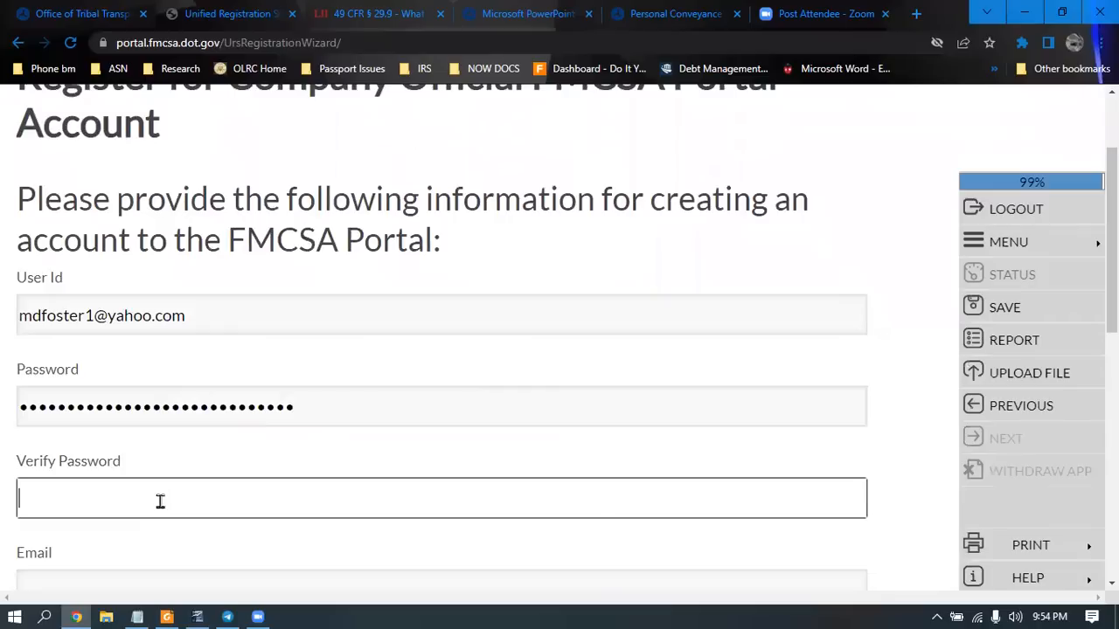
key(ctrl+v)
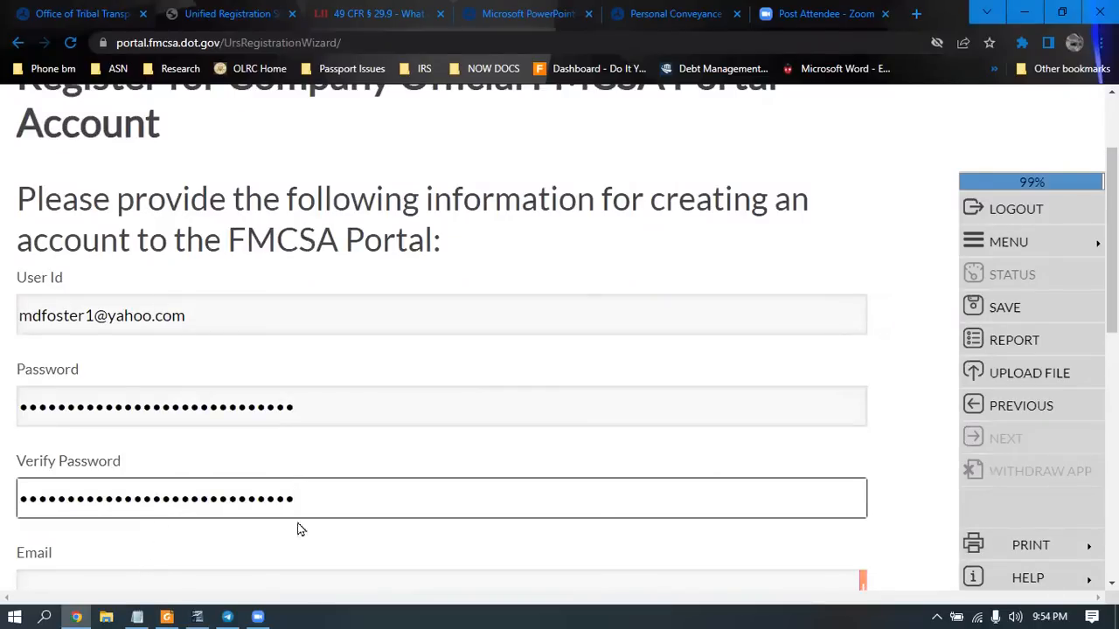
Fill in the contact's e-mail and its confirmation, and set Method of Contact to Both
scroll(410, 492, down, 1)
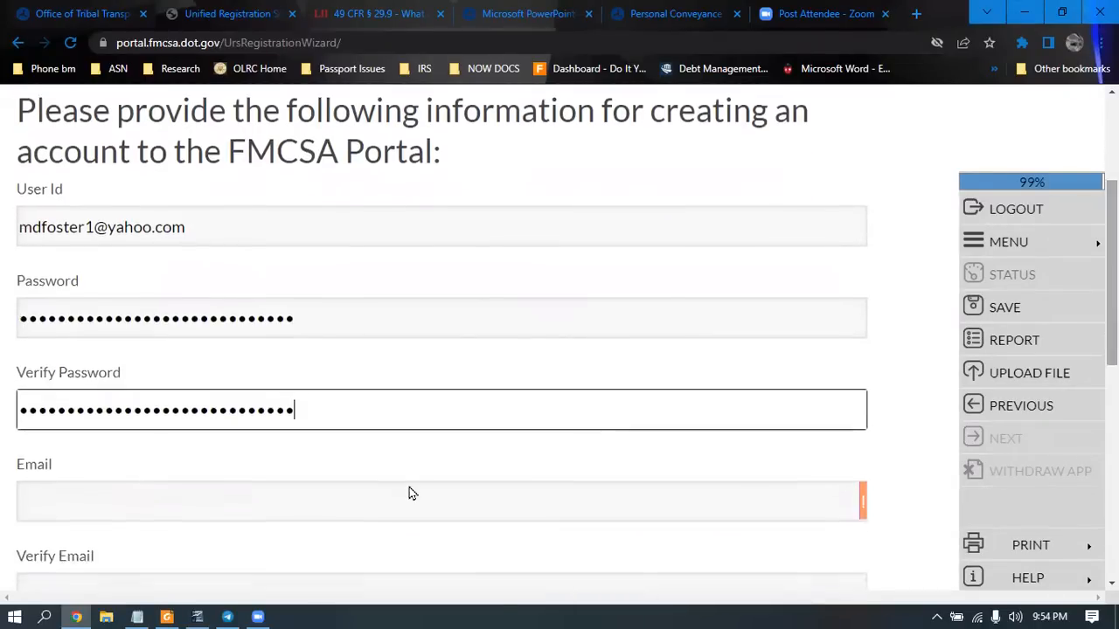
click(248, 508)
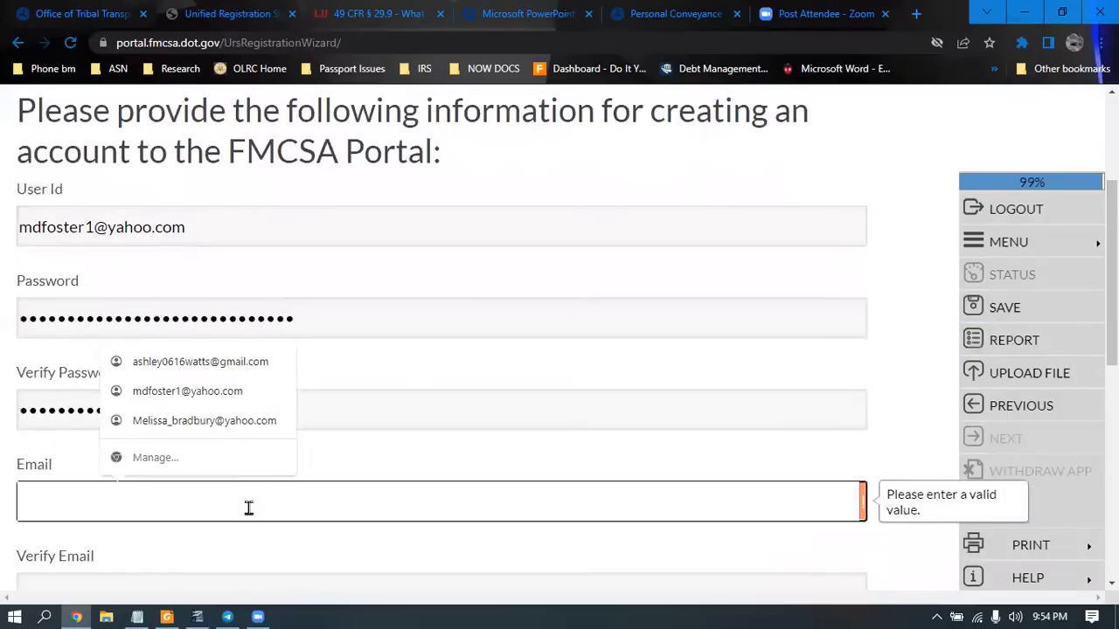
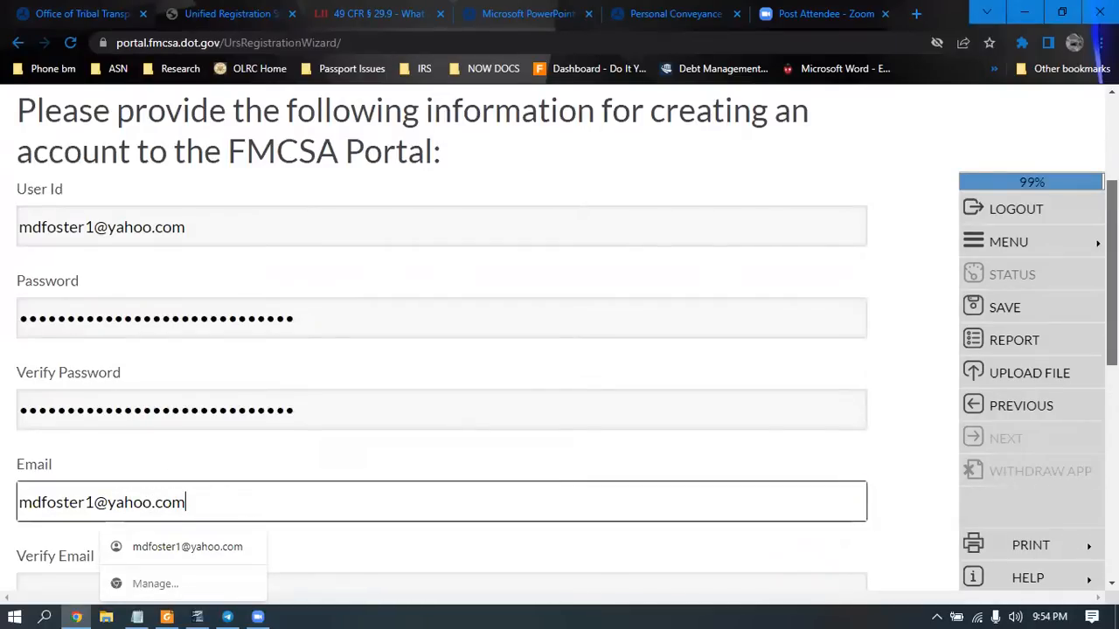
scroll(349, 467, down, 1)
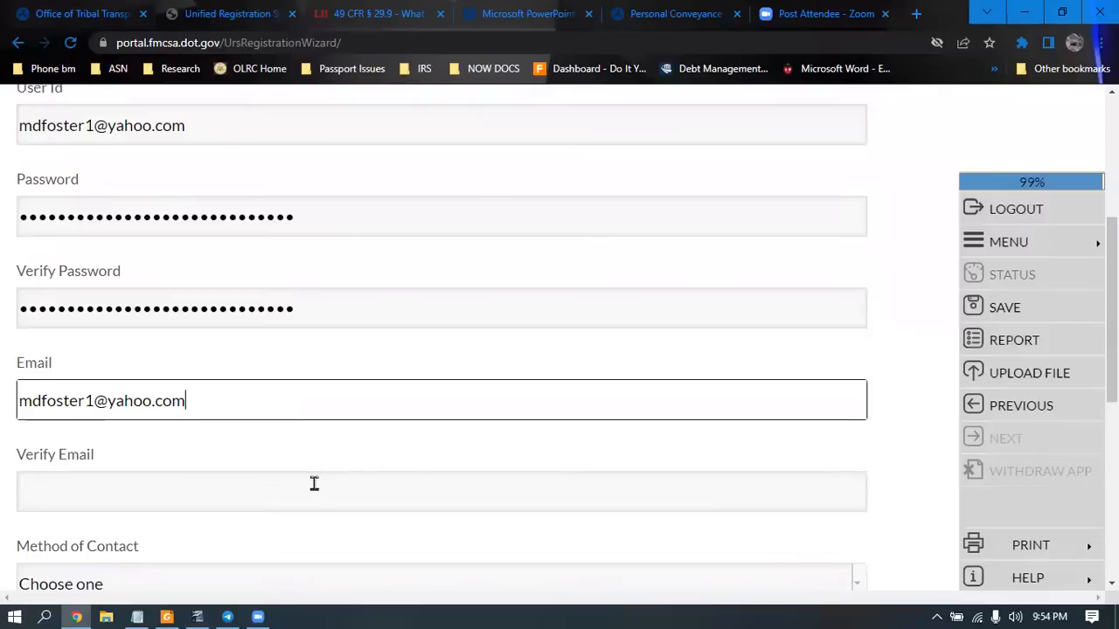
click(314, 483)
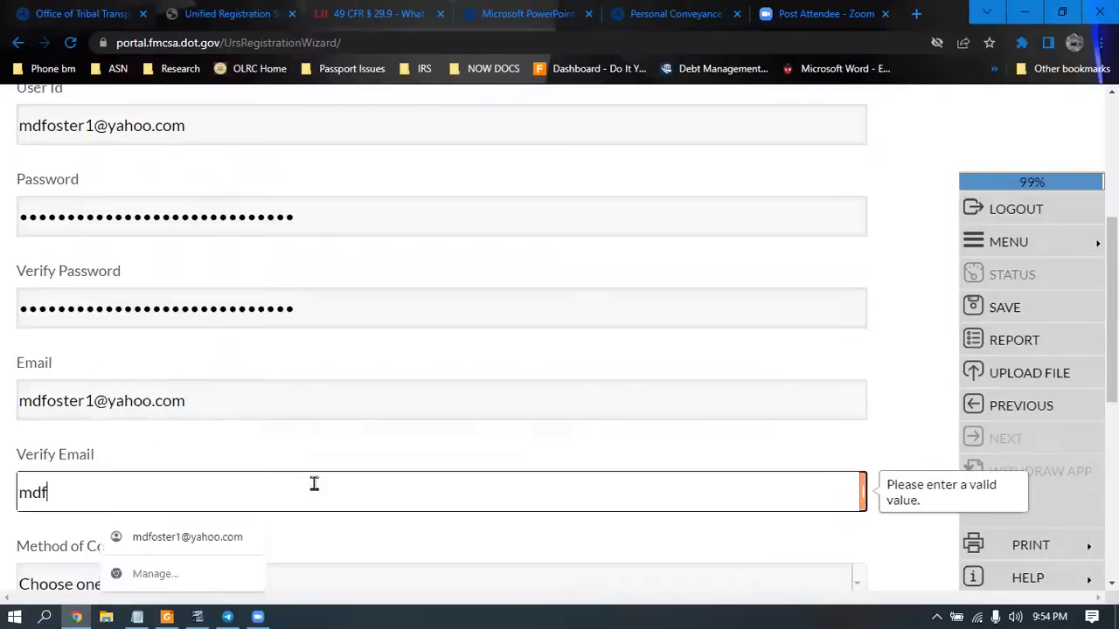
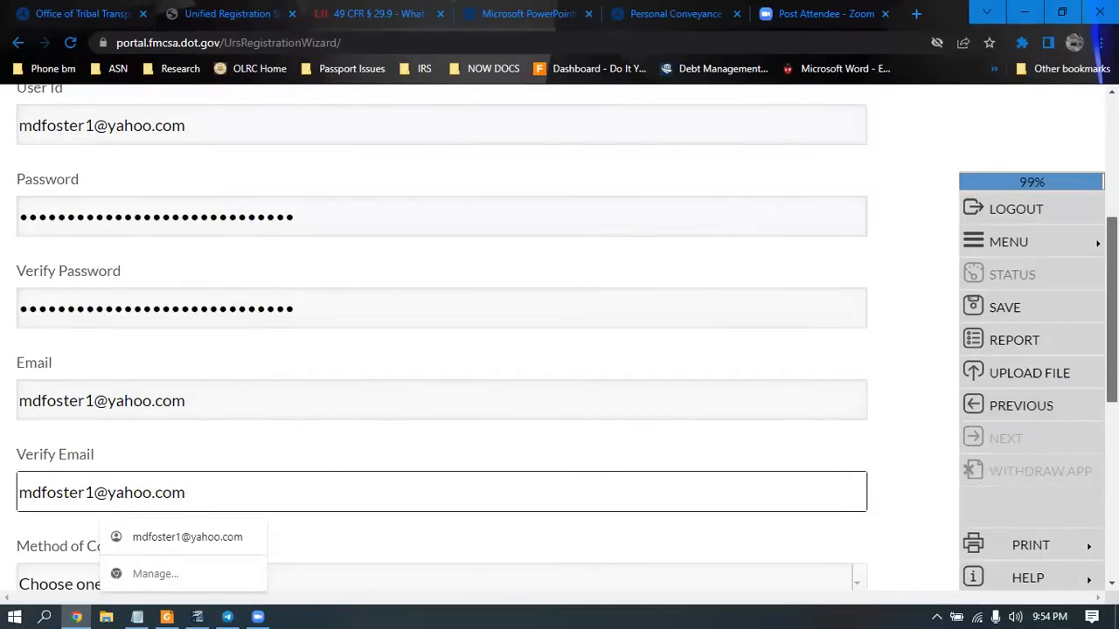
scroll(560, 319, down, 1)
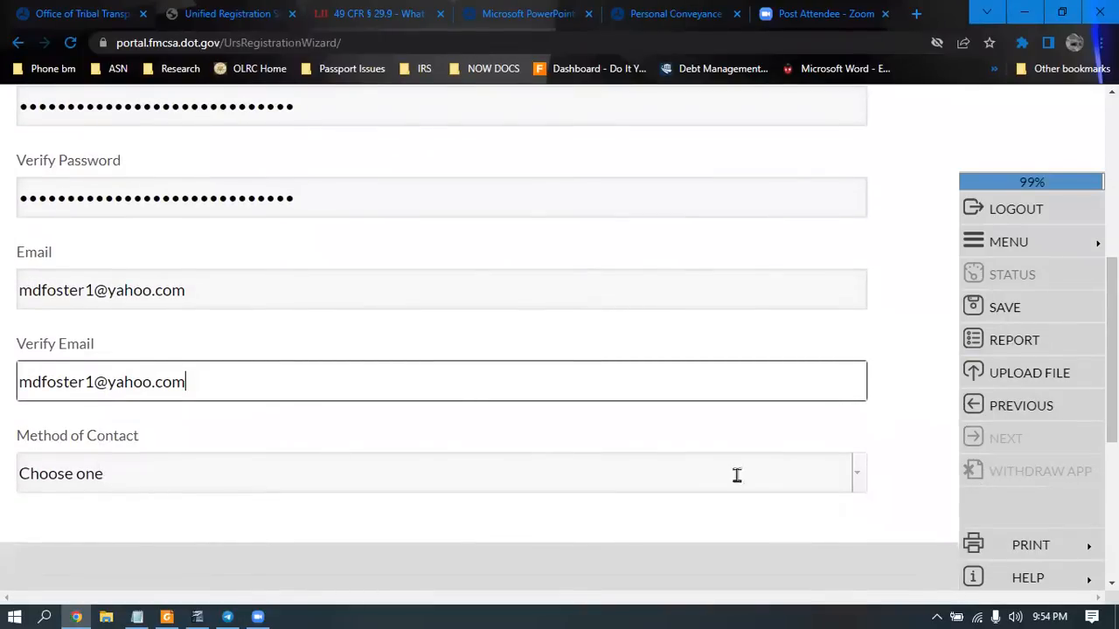
click(842, 480)
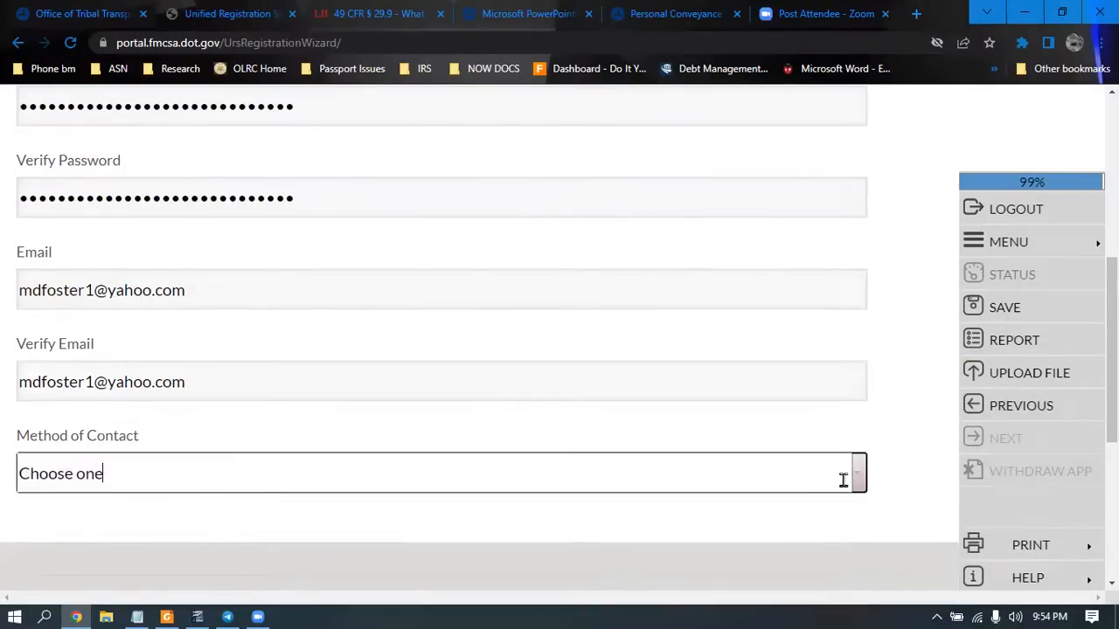
click(796, 556)
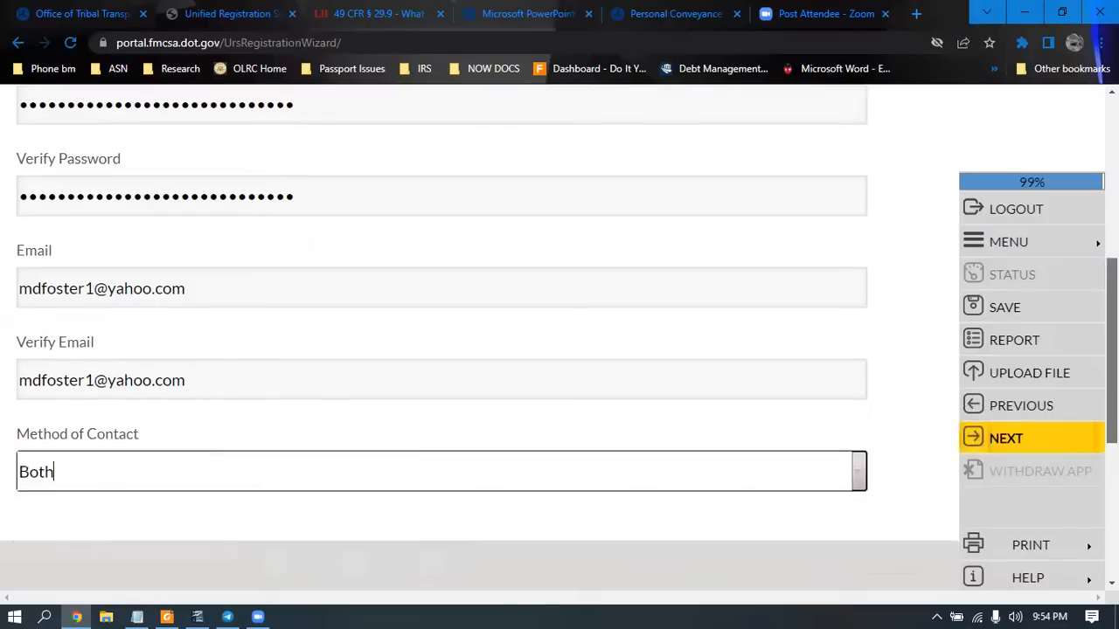
scroll(797, 437, up, 3)
scroll(437, 350, up, 1)
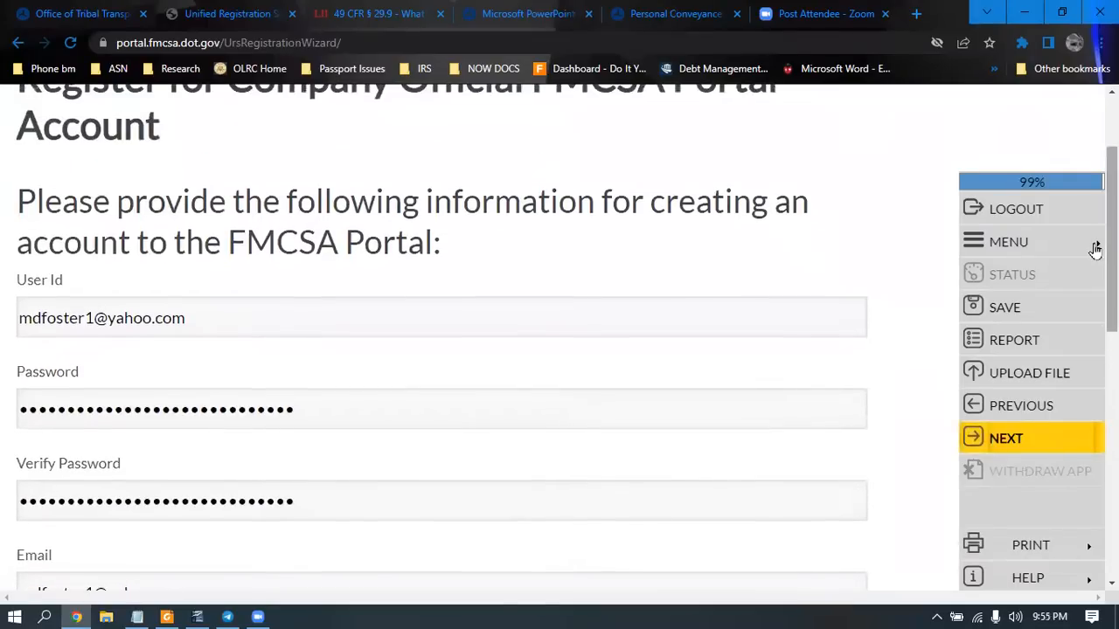